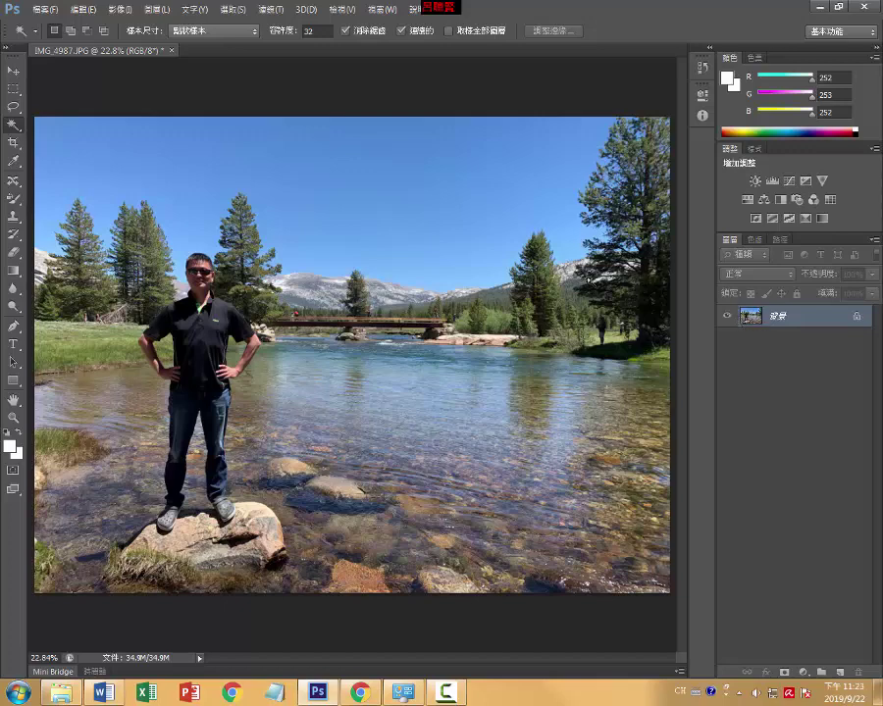
- Draw a rectangular marquee around the man and river in the photo's centre, nudged slightly left and down
left_click(12, 89)
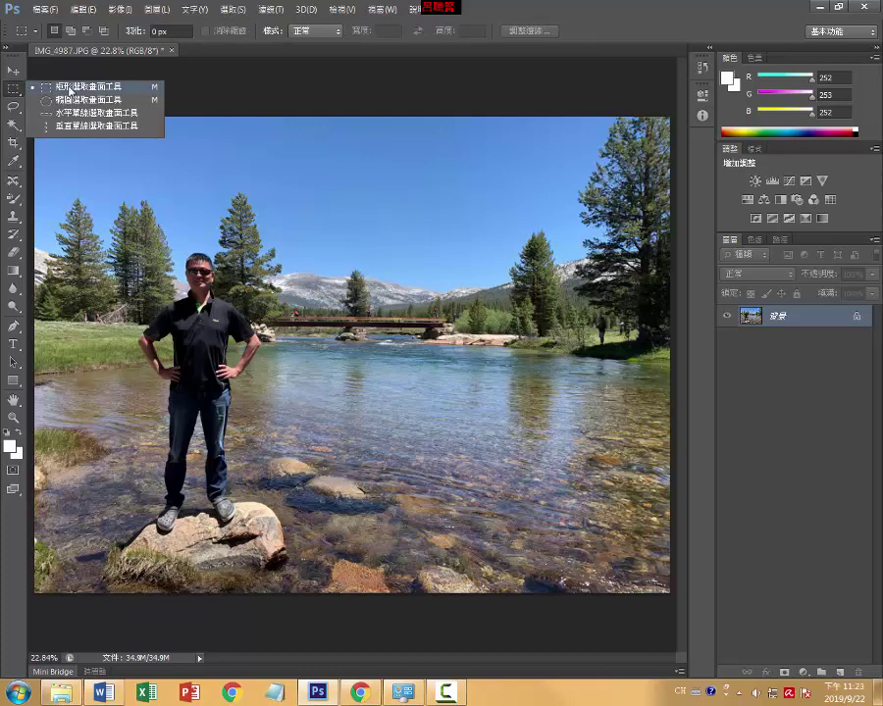
left_click(68, 88)
left_click_drag(81, 226, 542, 541)
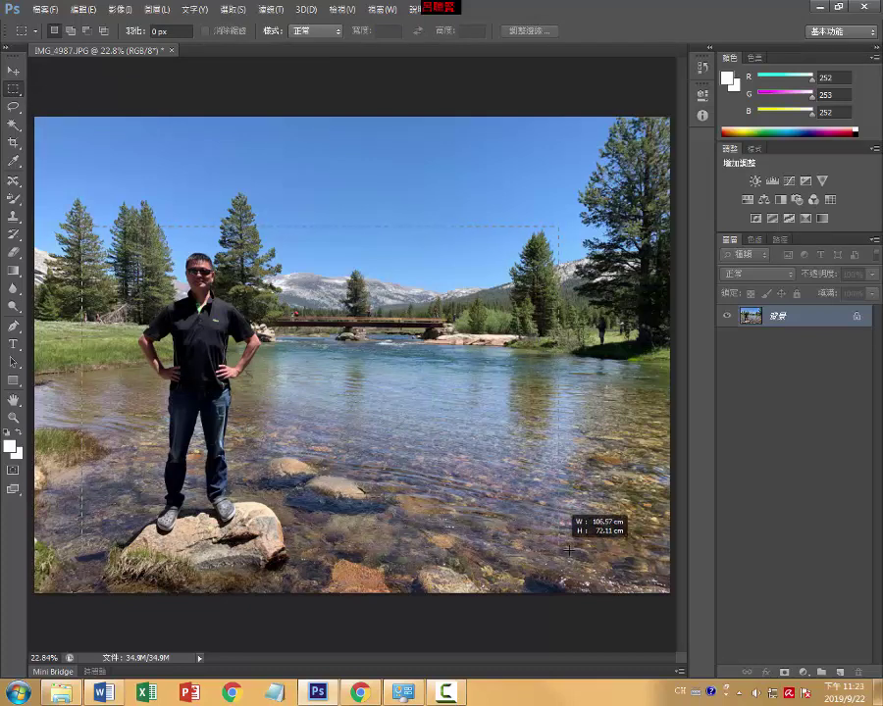
left_click_drag(541, 542, 577, 557)
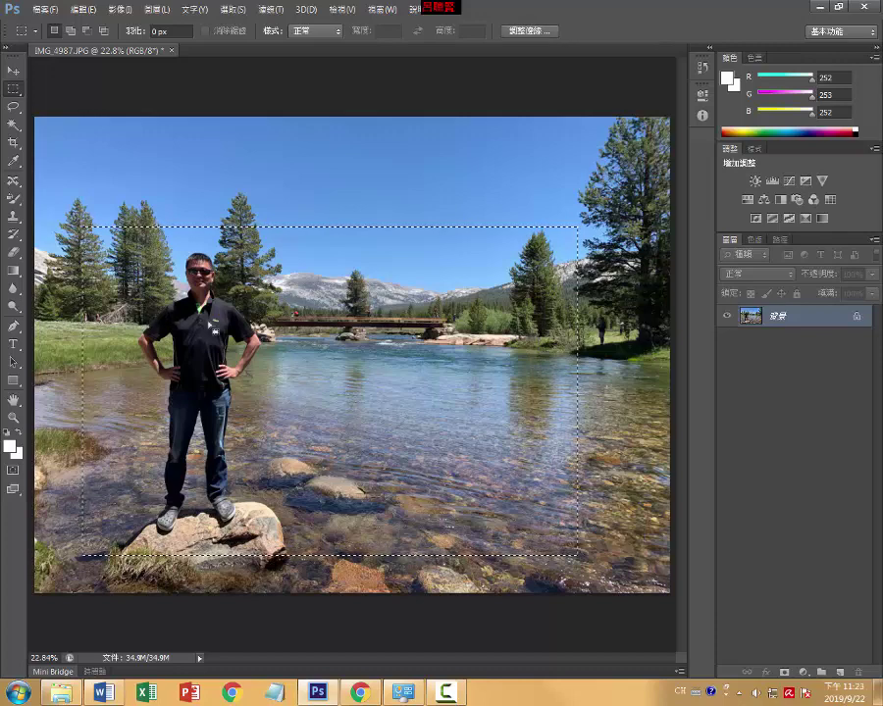
left_click_drag(294, 307, 289, 310)
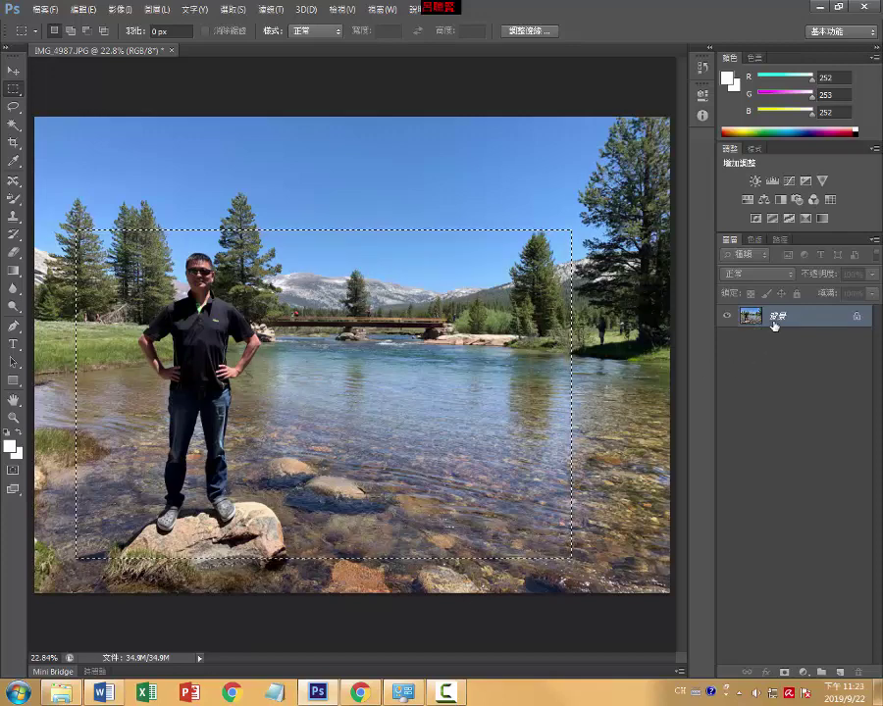
- On a new layer, stroke the selection 80 px white inside, then undo that stroke
left_click(840, 675)
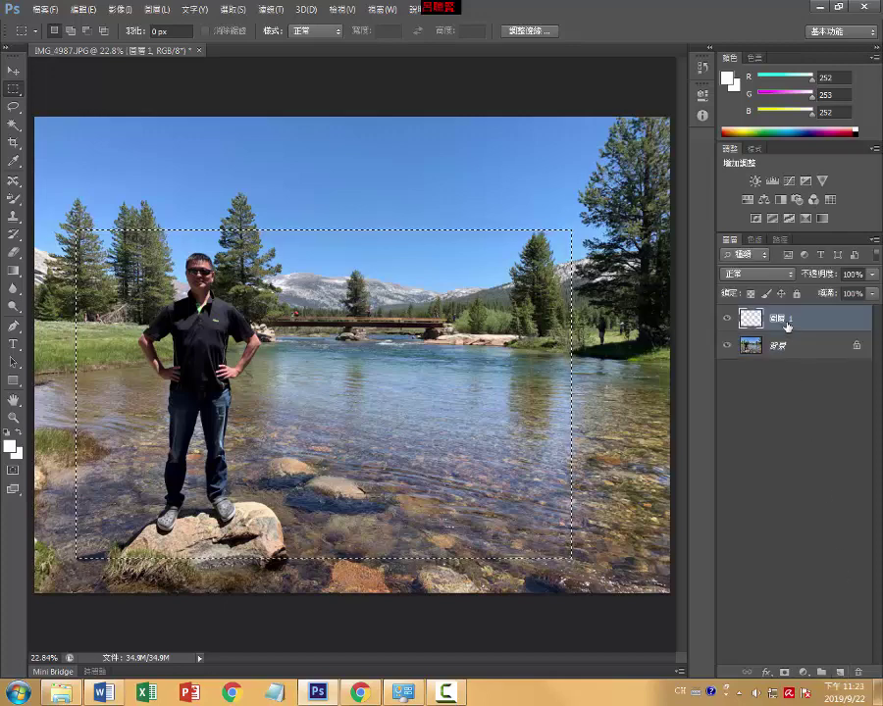
right_click(407, 281)
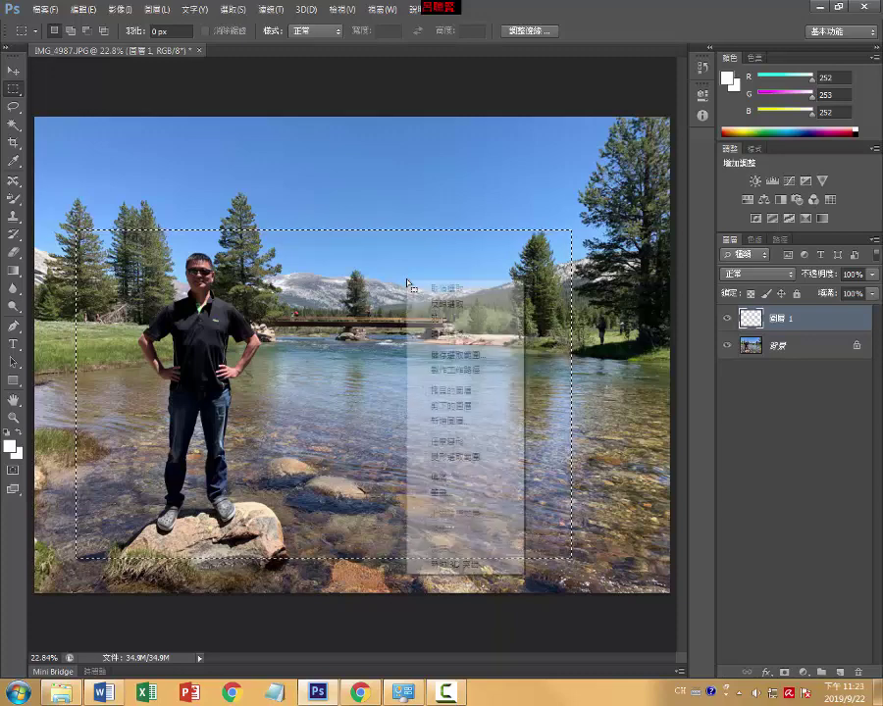
left_click(428, 492)
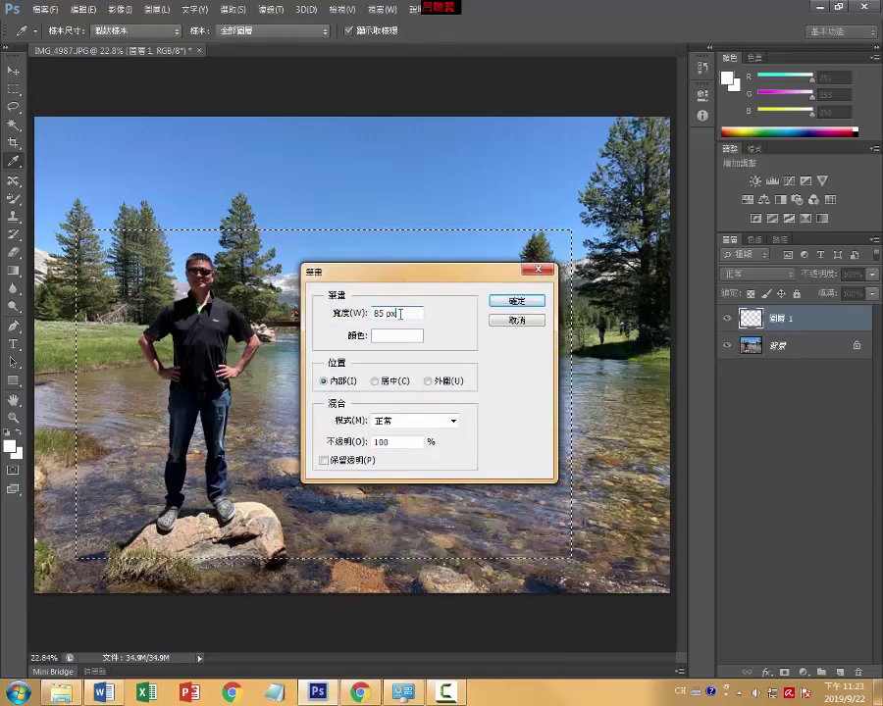
left_click_drag(384, 313, 339, 314)
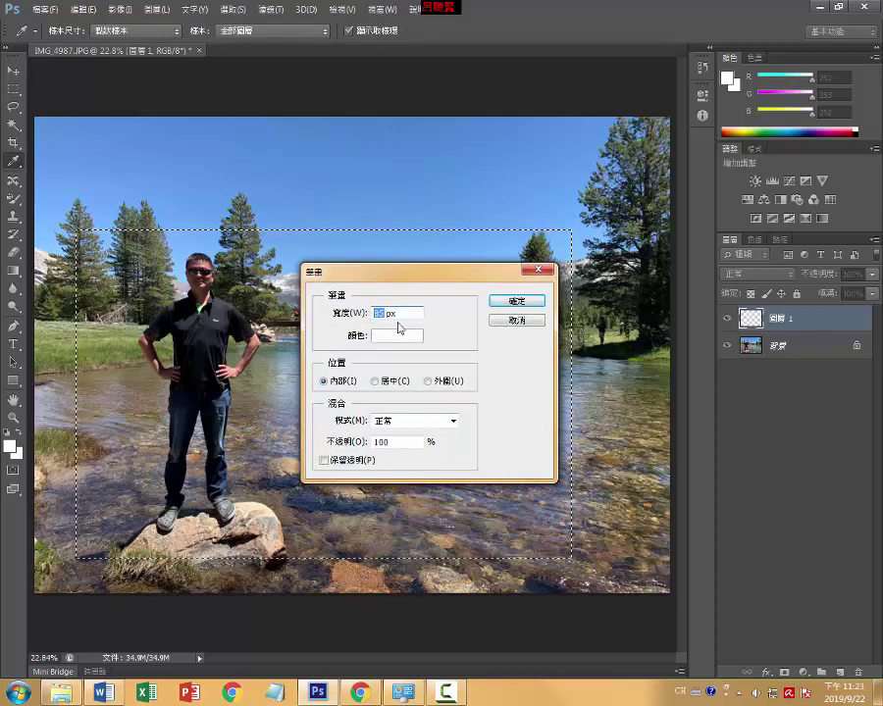
type("80")
left_click(428, 382)
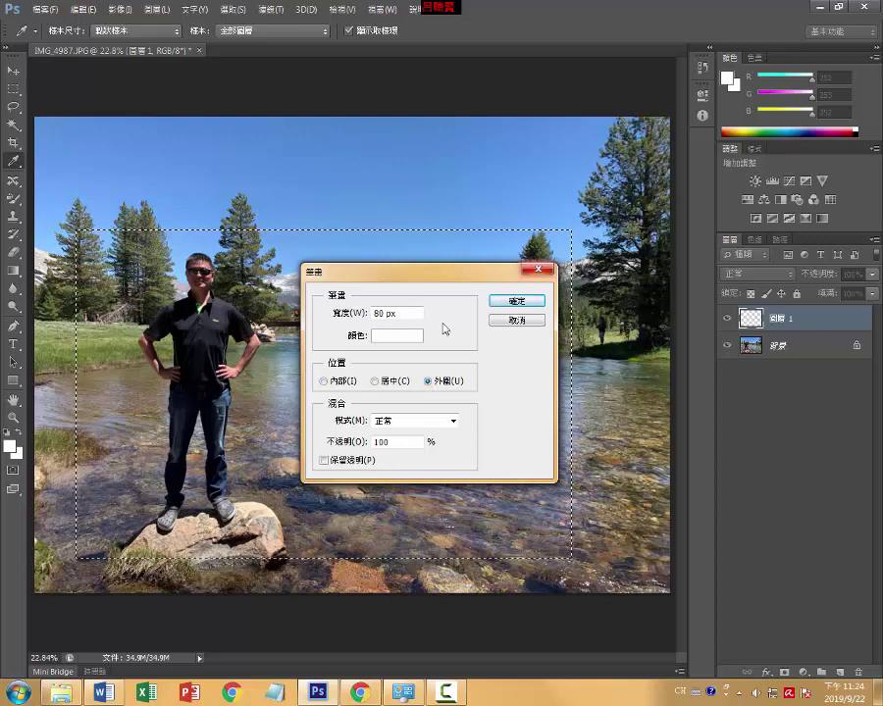
left_click(392, 335)
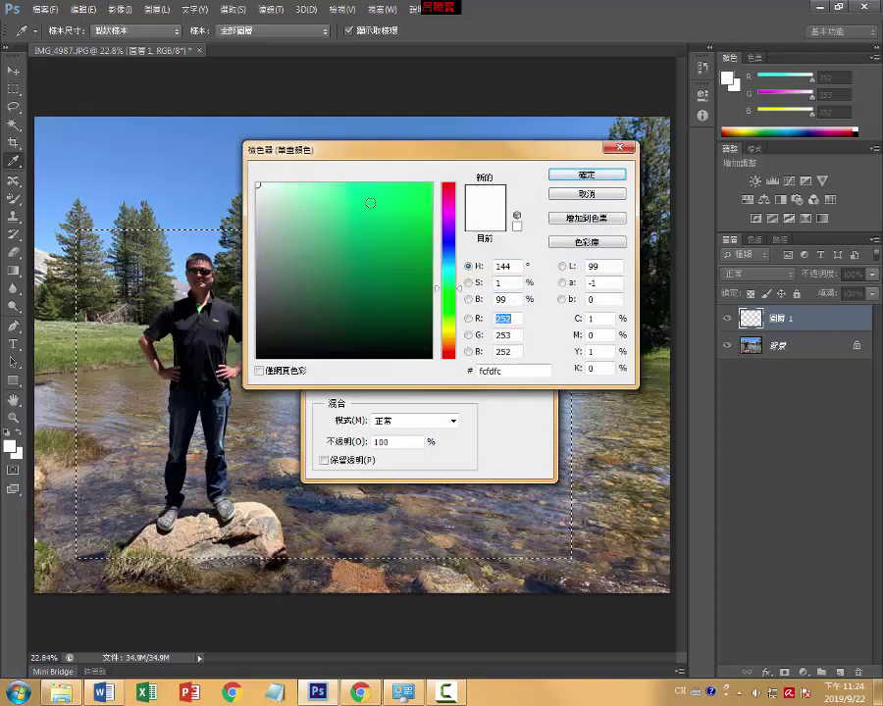
left_click(587, 174)
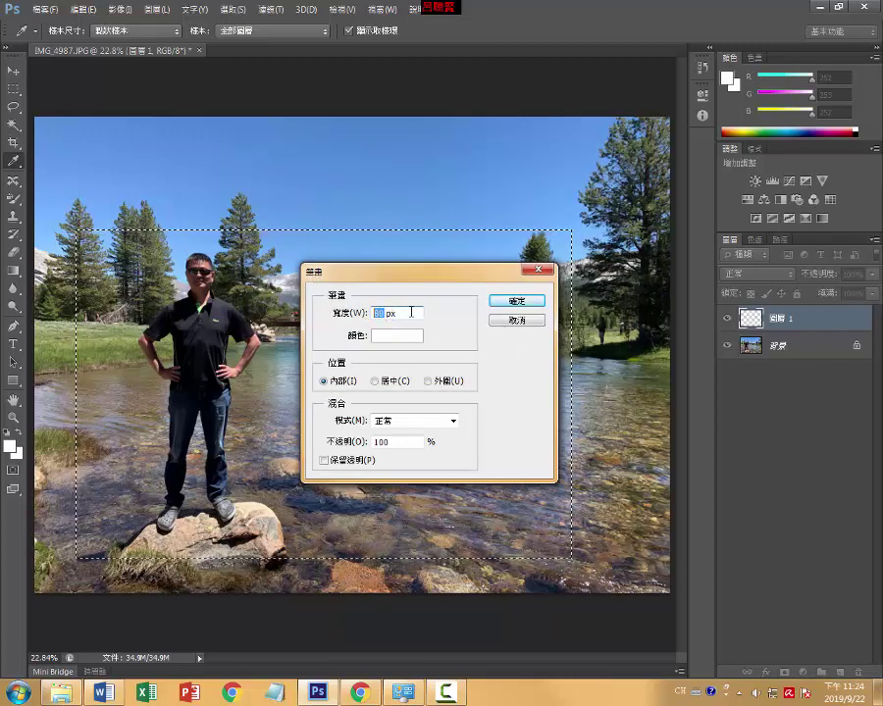
left_click(510, 301)
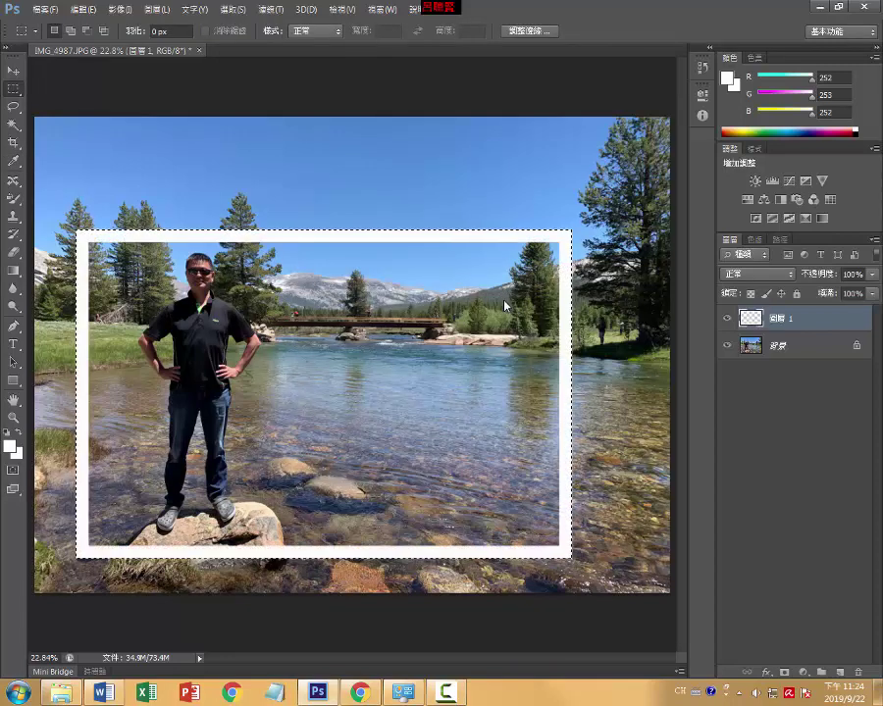
key("ctrl+z")
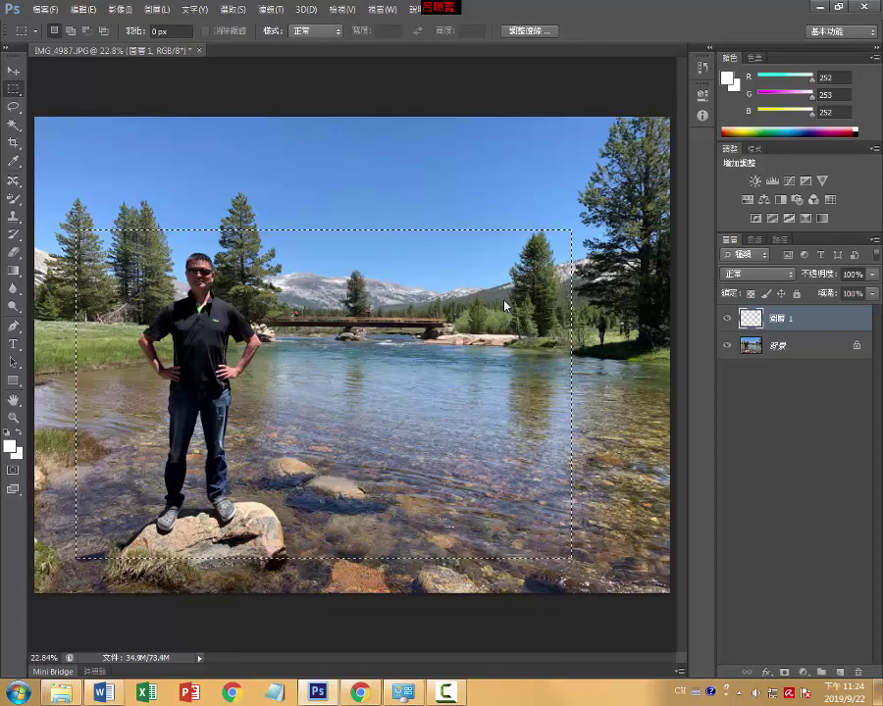
- Stroke the selection inside with an 85 px white border instead
right_click(293, 304)
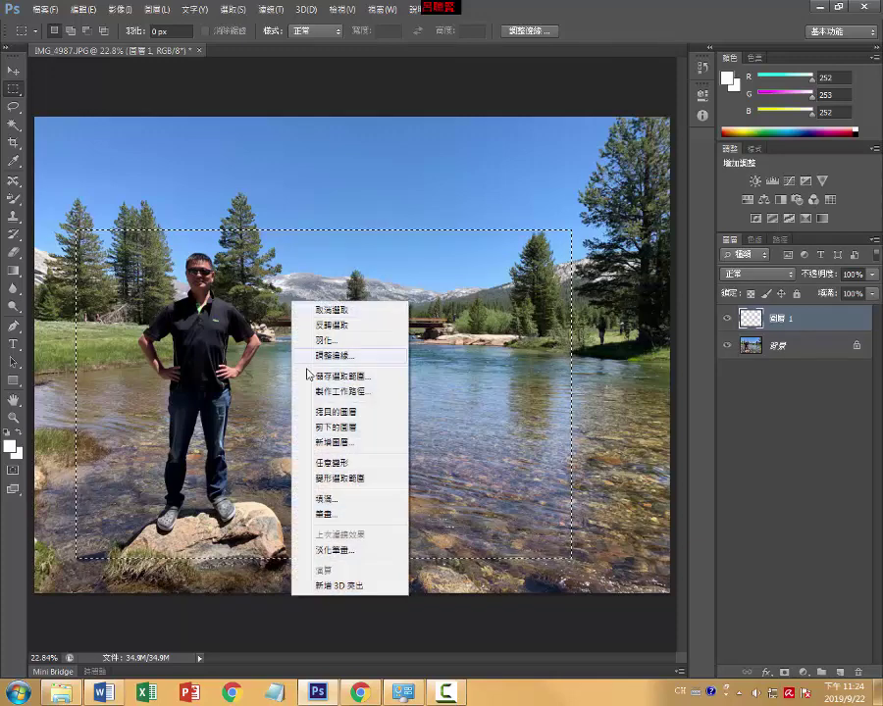
left_click(331, 516)
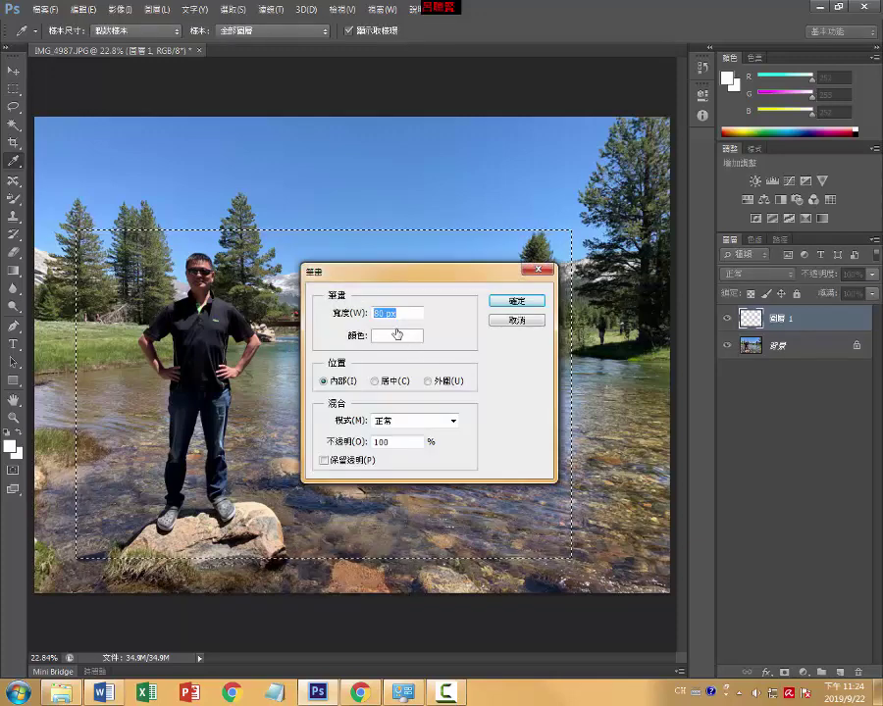
type("80")
left_click_drag(387, 315, 317, 320)
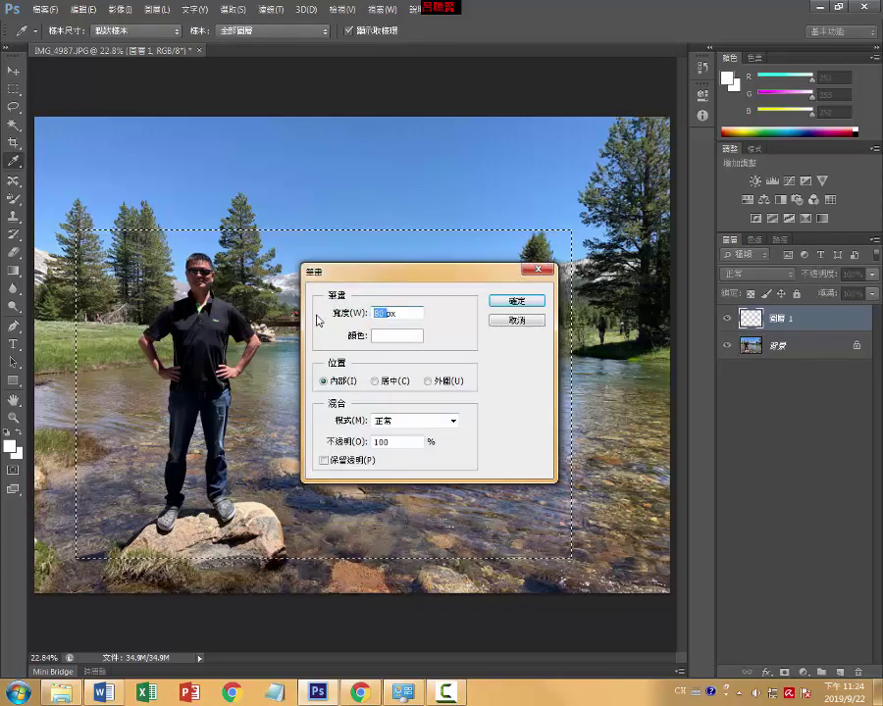
type("85")
left_click(528, 303)
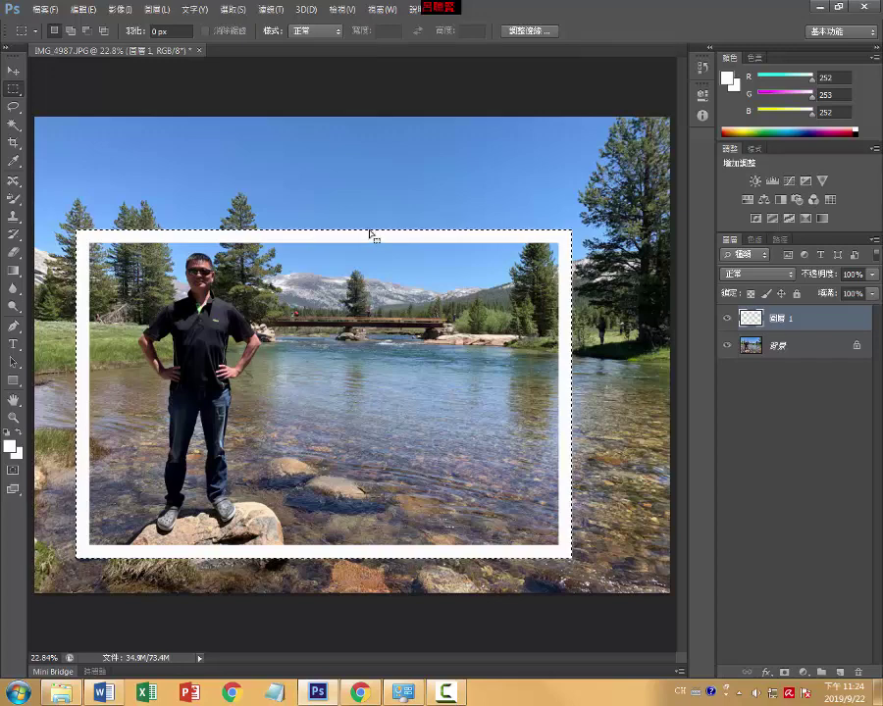
- Deselect and duplicate the Background layer
left_click(233, 9)
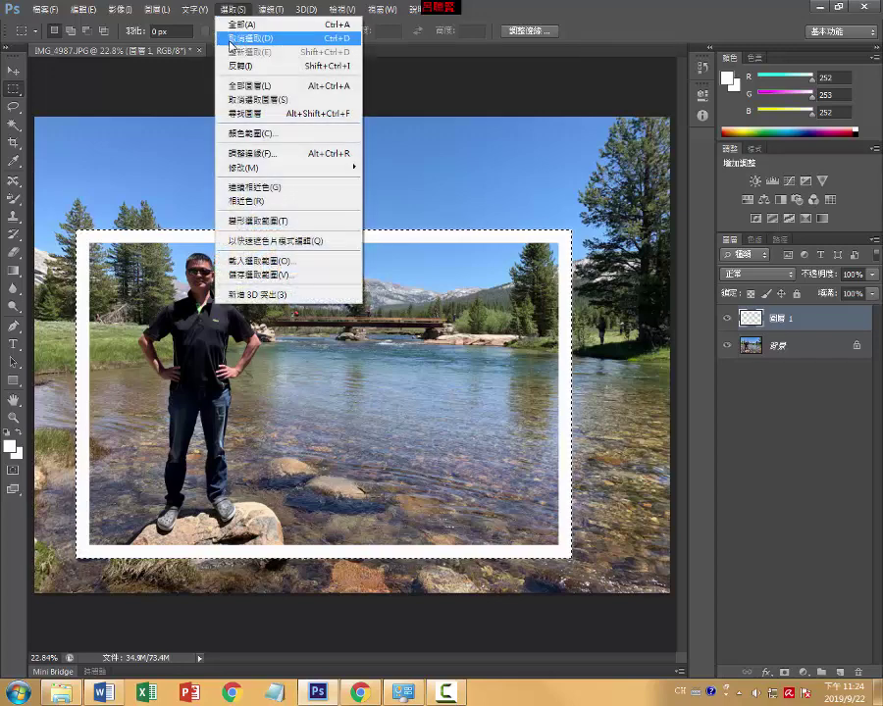
left_click(340, 42)
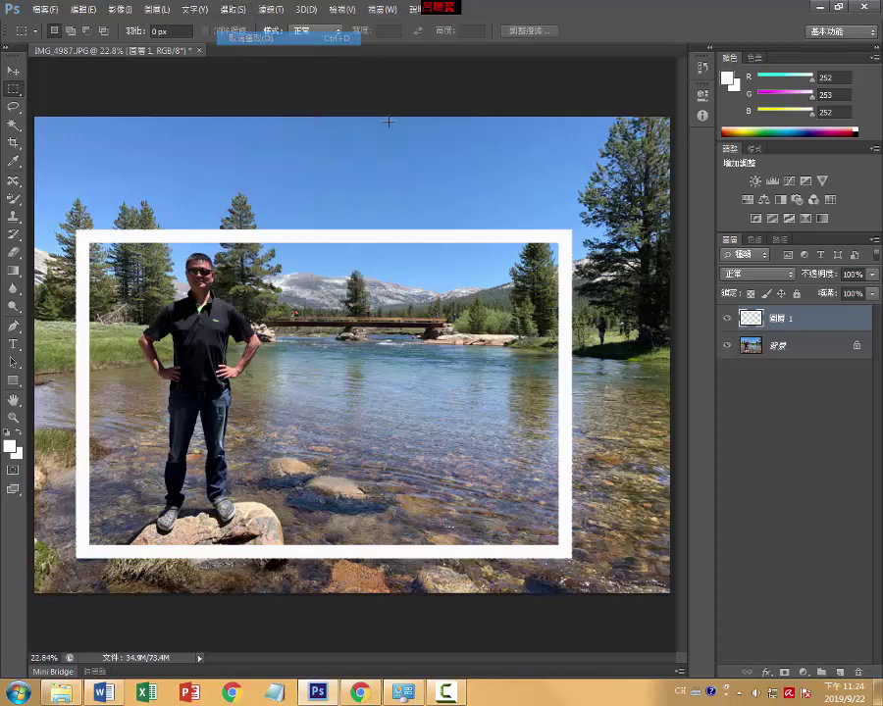
left_click(786, 346)
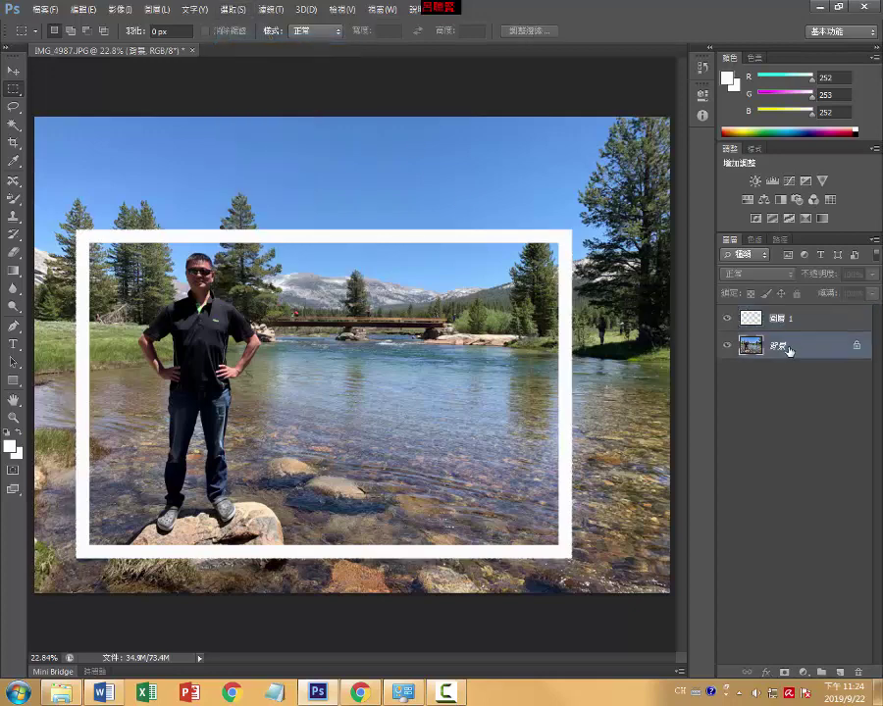
left_click_drag(778, 346, 840, 673)
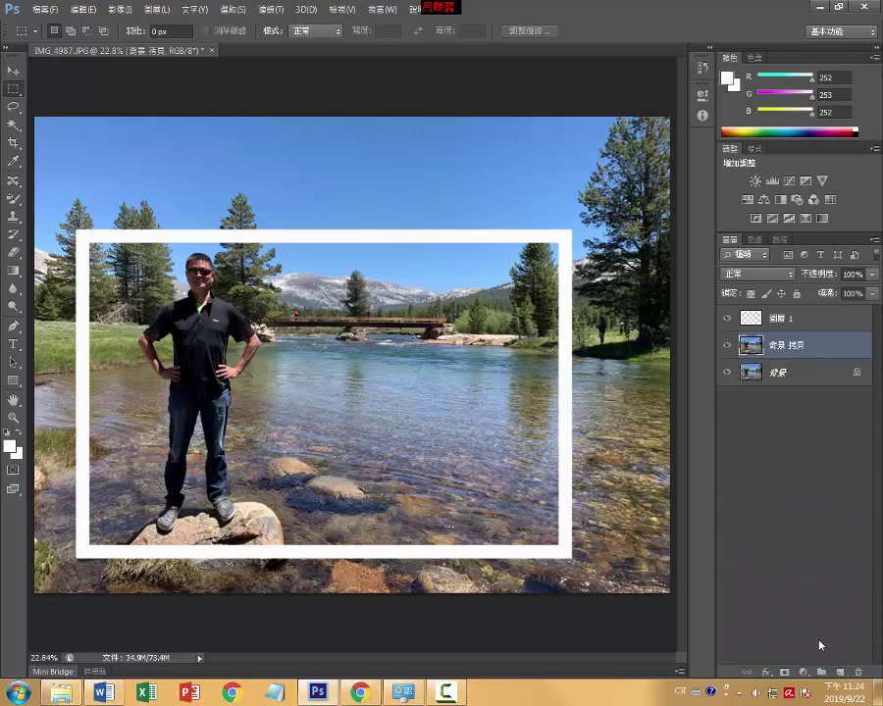
- Hide the Background and Background copy layers, leaving the white frame on transparency
left_click(727, 373)
left_click(796, 325)
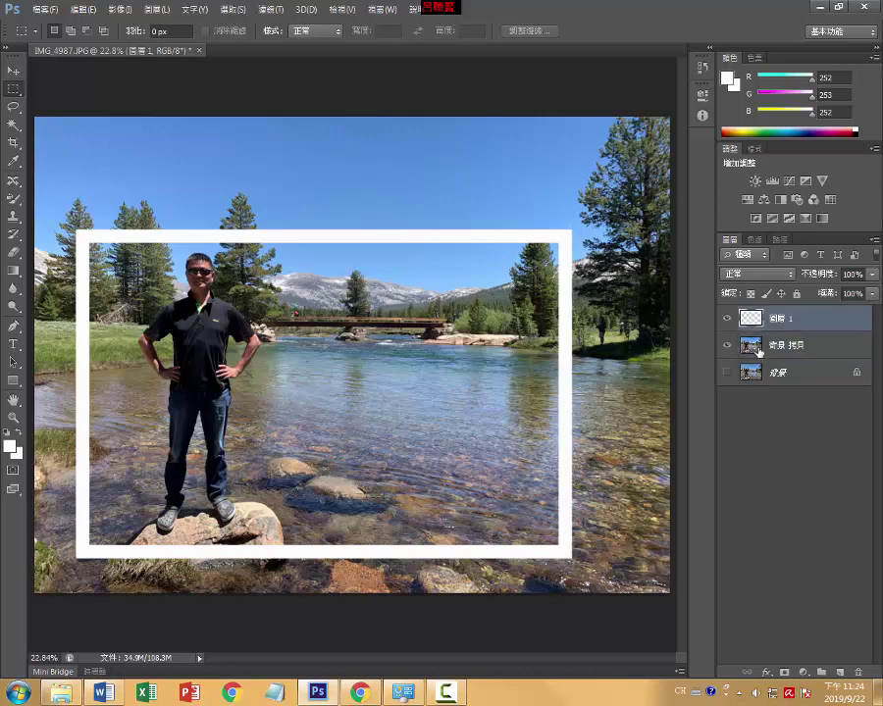
left_click(728, 348)
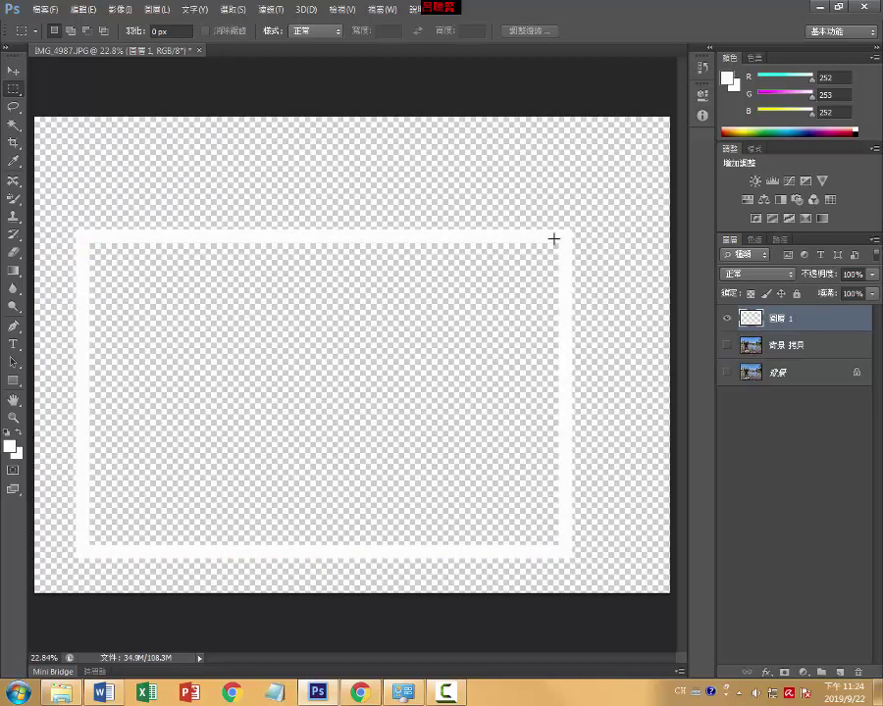
left_click(728, 347)
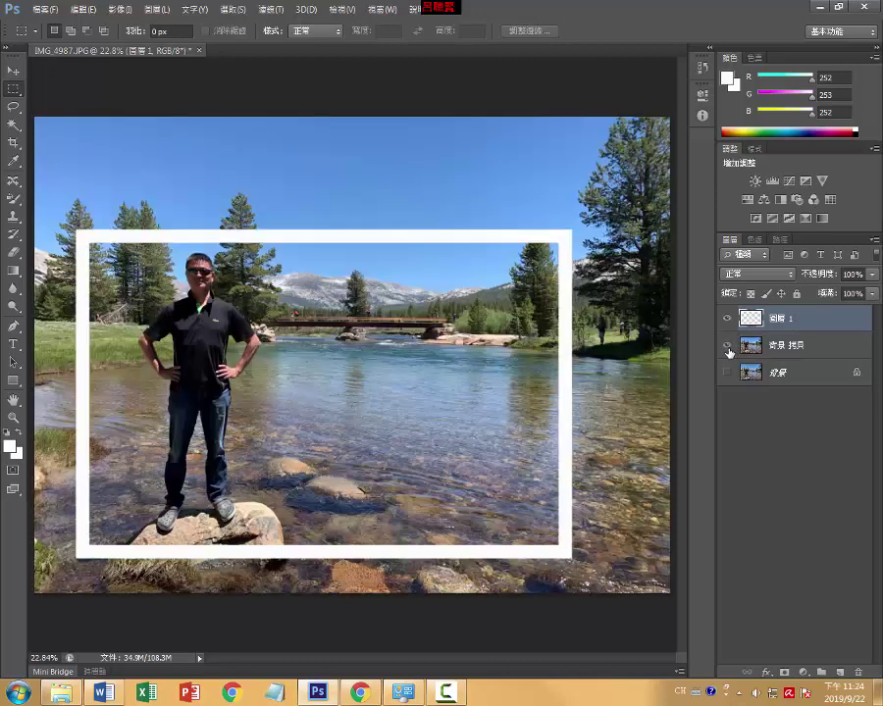
left_click(728, 348)
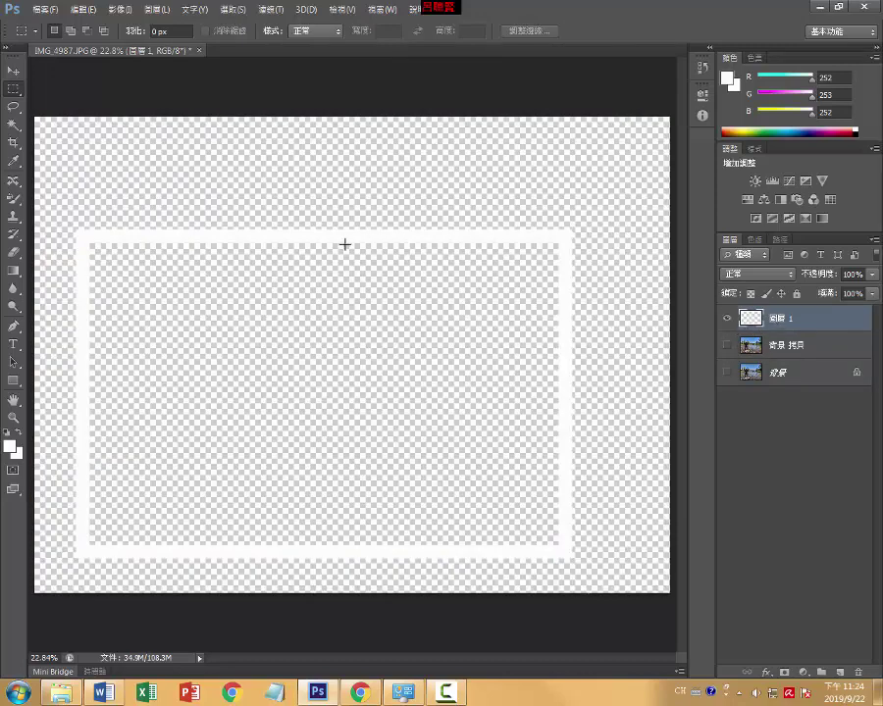
- Magic Wand the area outside the frame and delete it from the visible background copy
left_click(13, 124)
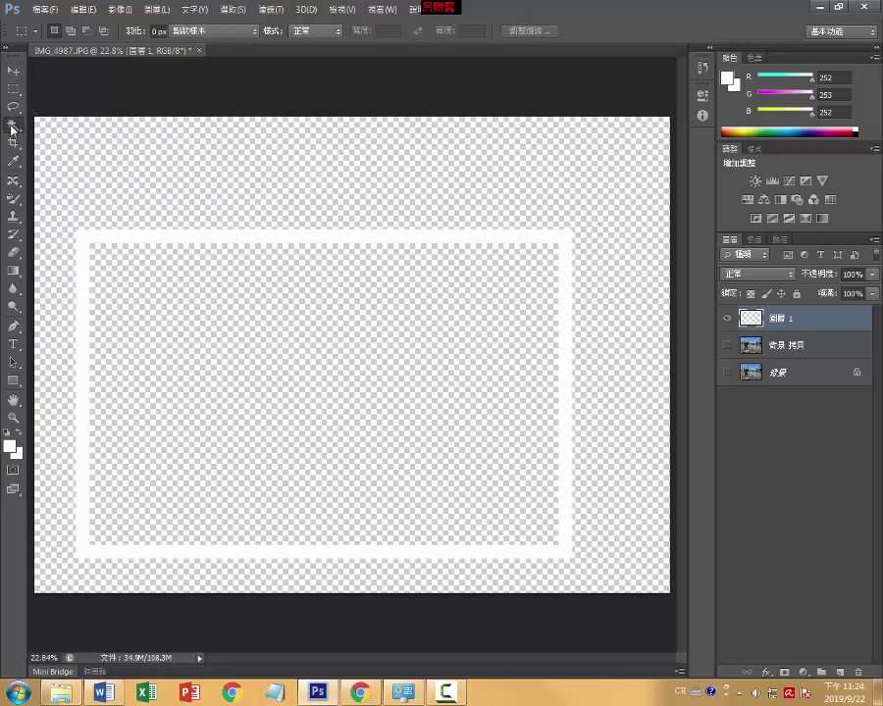
left_click(66, 137)
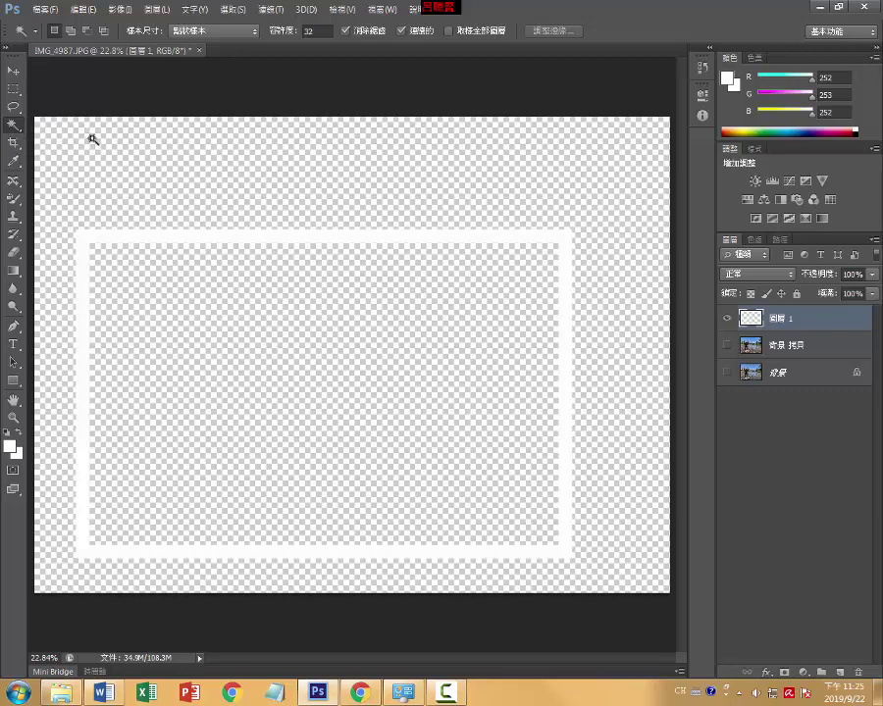
left_click(470, 167)
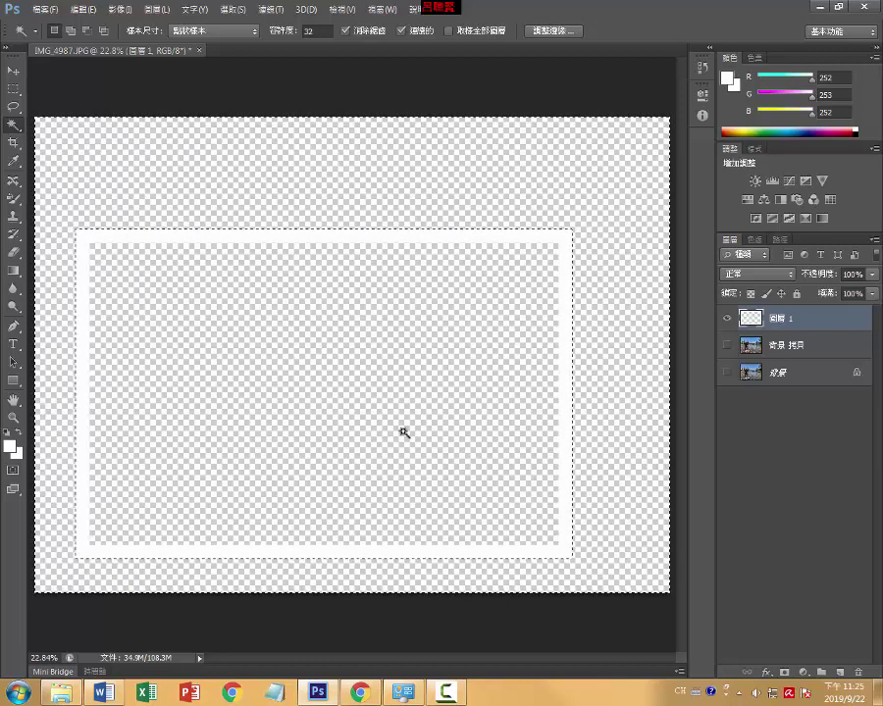
left_click(785, 351)
left_click(727, 346)
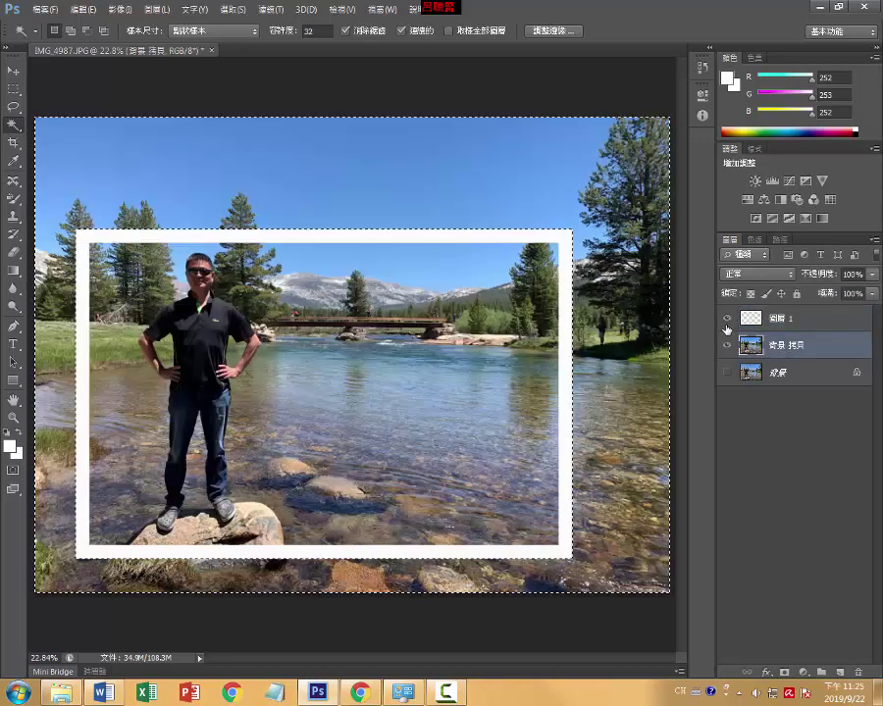
left_click(795, 316)
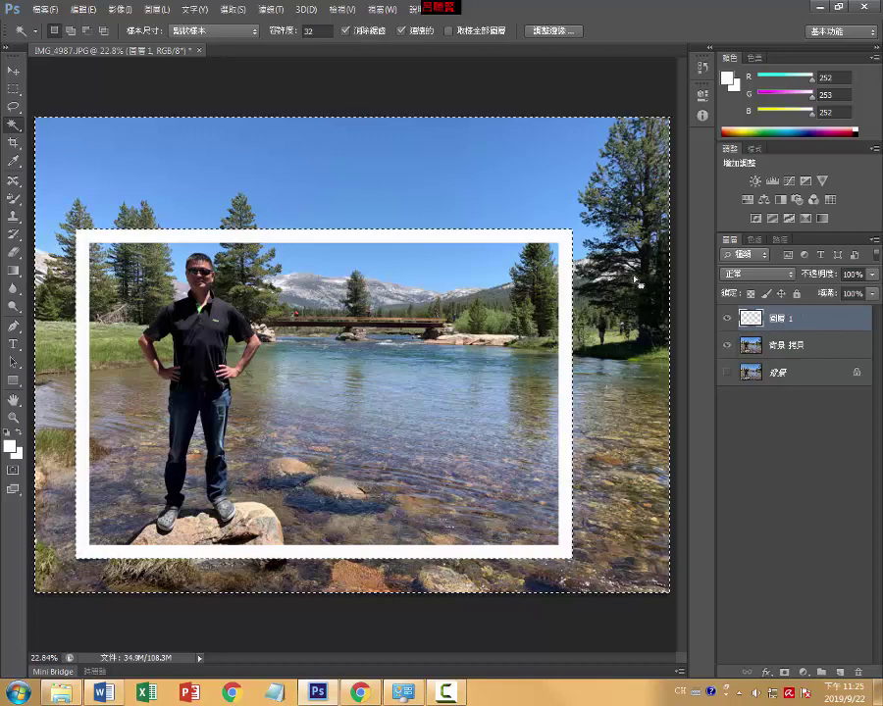
left_click(790, 345)
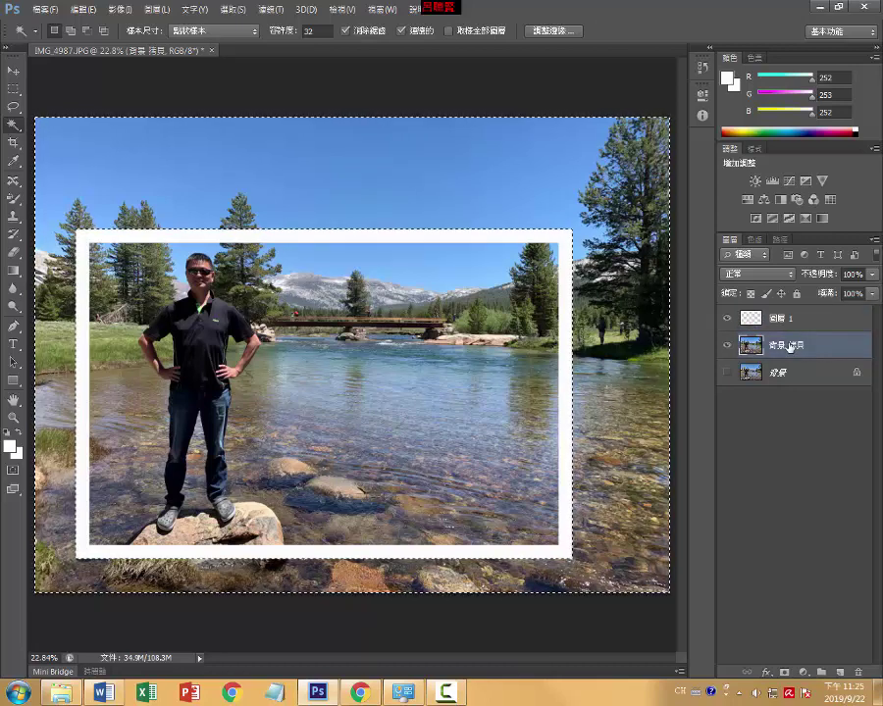
key("Delete")
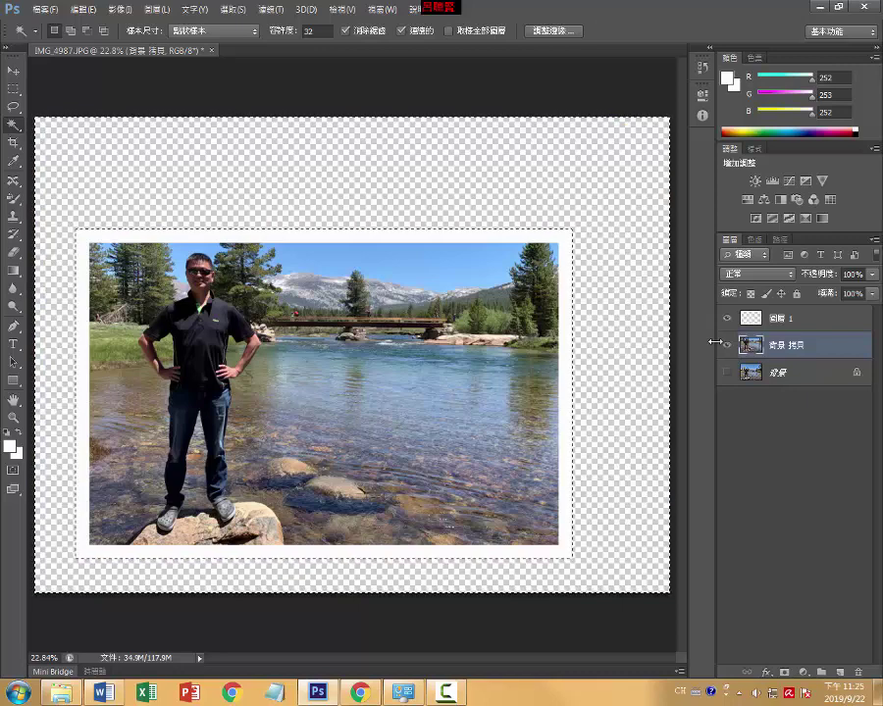
key("ctrl+d")
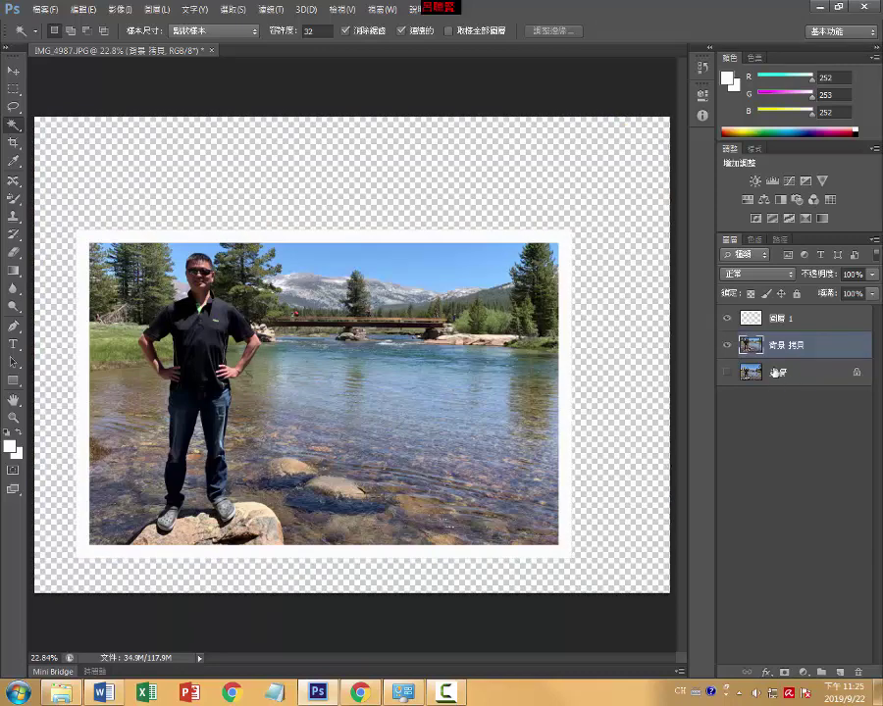
- Duplicate the original background layer into a second copy
double_click(780, 346)
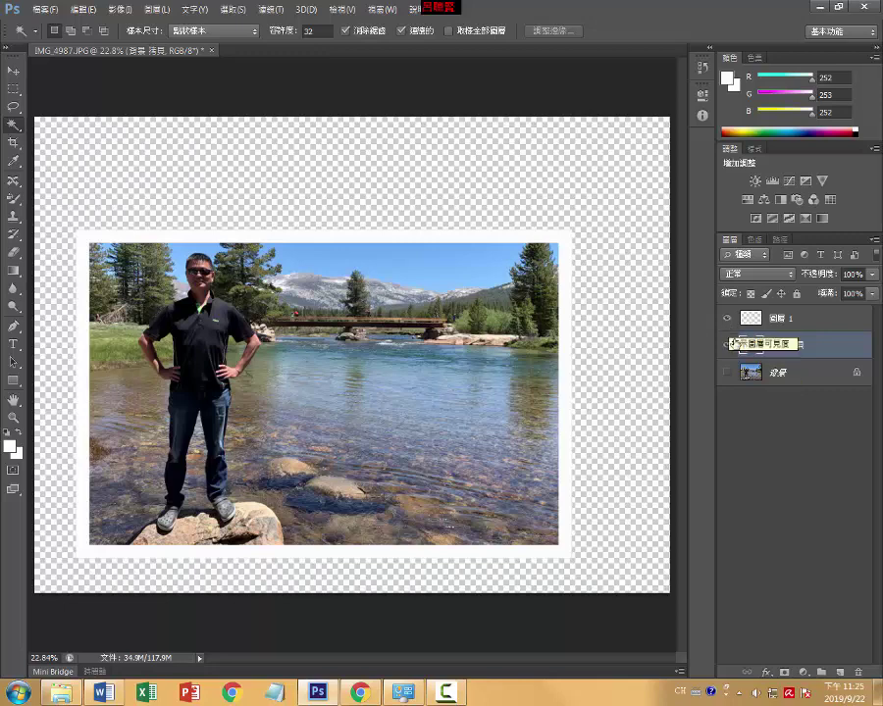
left_click(785, 387)
left_click_drag(780, 373, 841, 673)
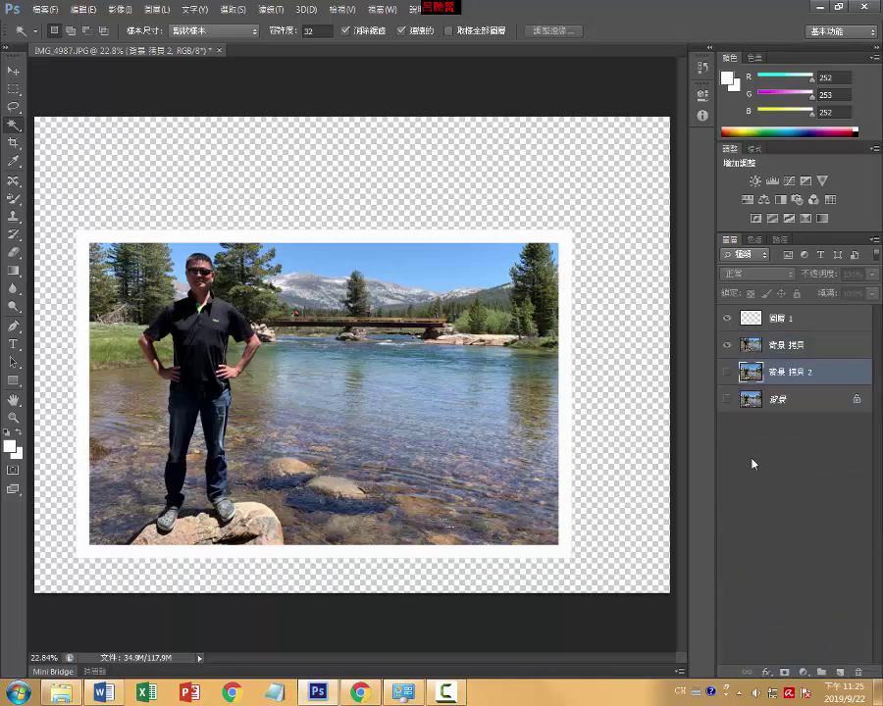
- Hide the framed copy and white frame layers, showing only background copy 2
left_click(726, 346)
left_click(727, 372)
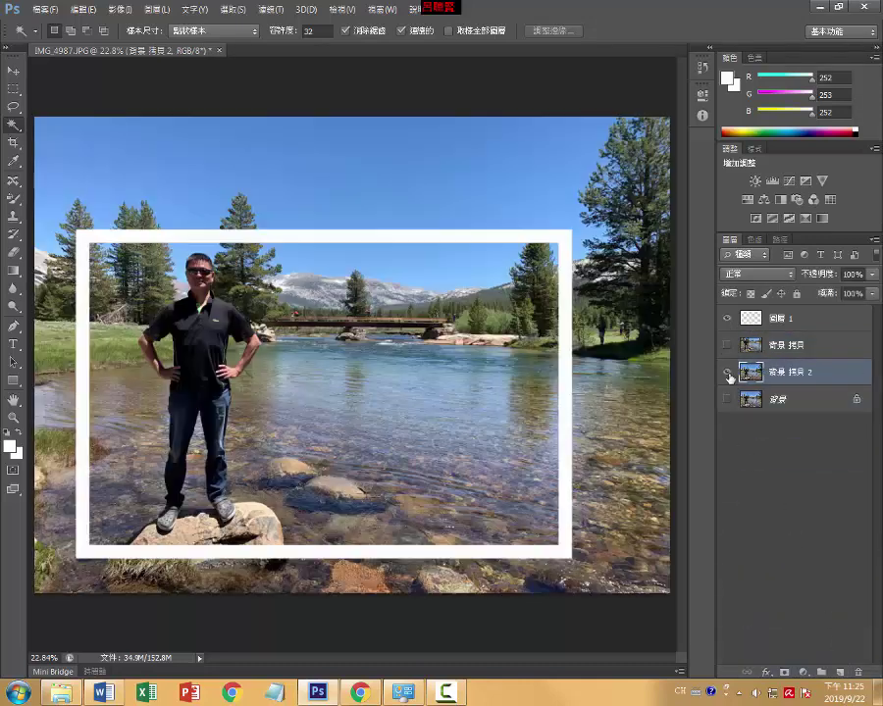
left_click(727, 320)
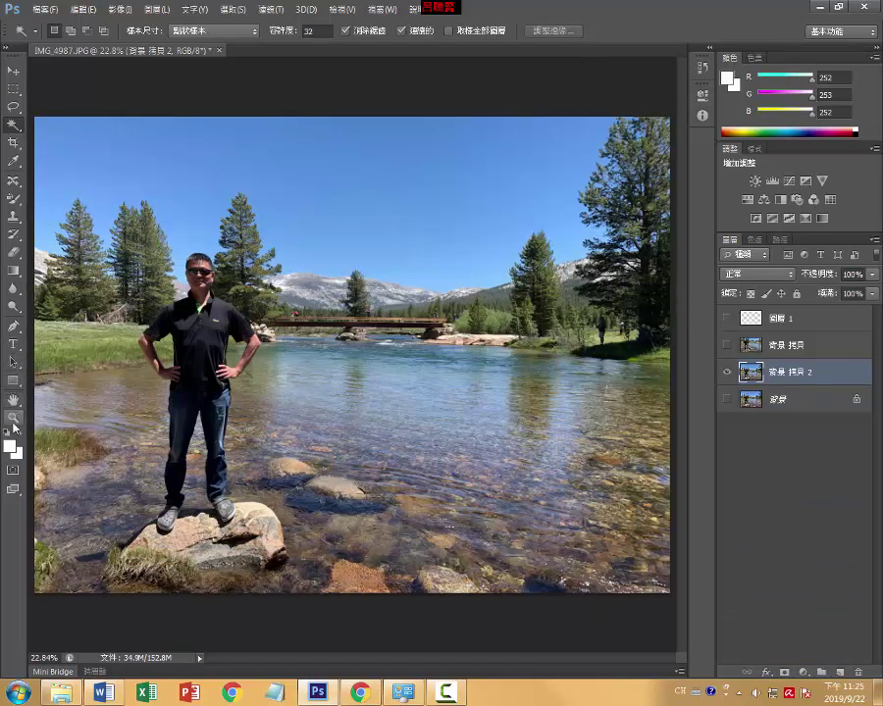
- Zoom in on the man with the Zoom tool
left_click(14, 420)
left_click(195, 308)
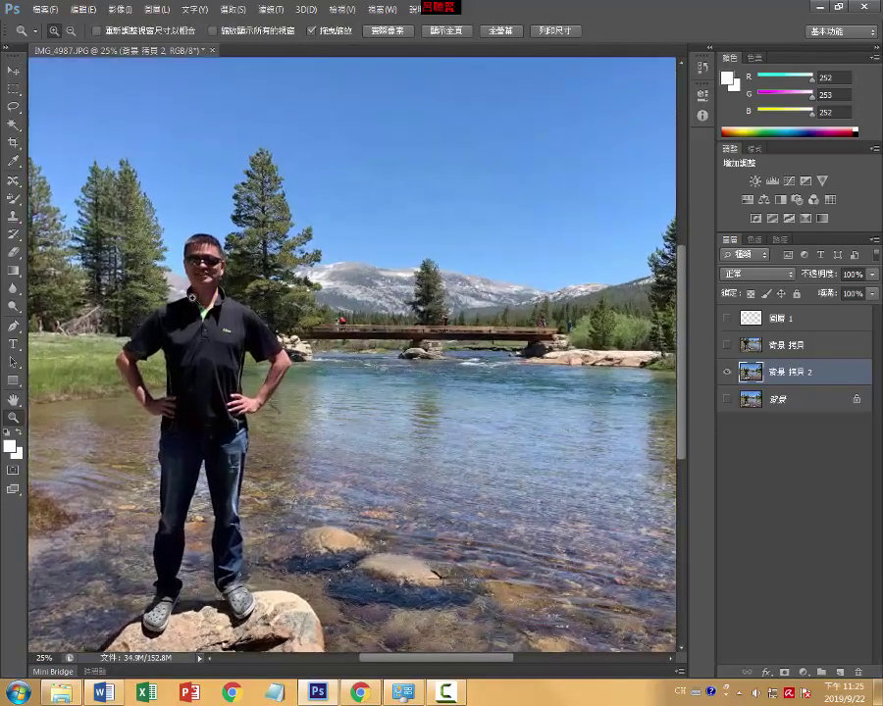
left_click_drag(192, 296, 186, 304)
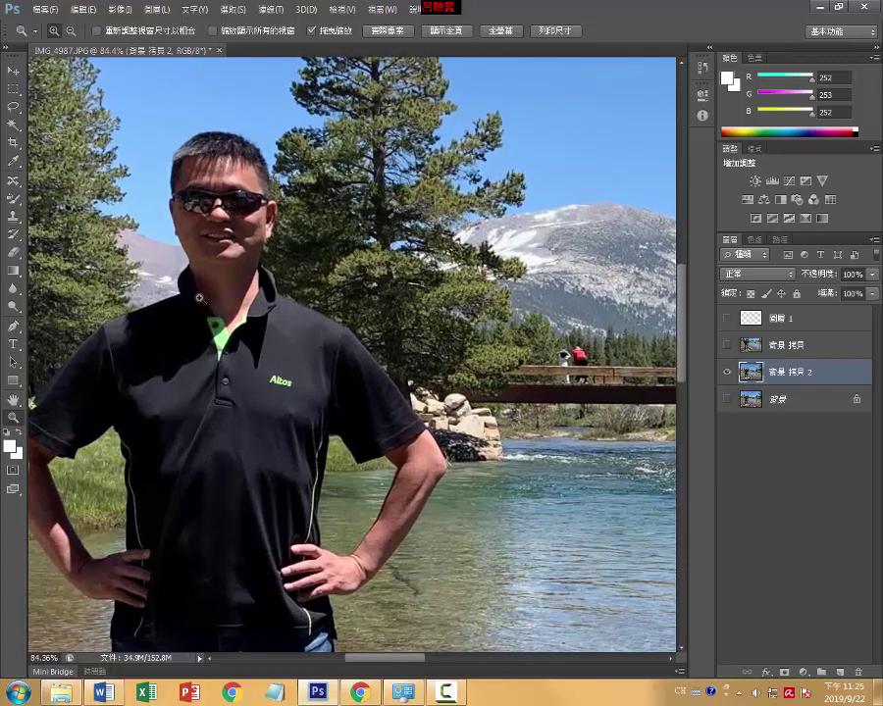
left_click_drag(114, 205, 193, 216)
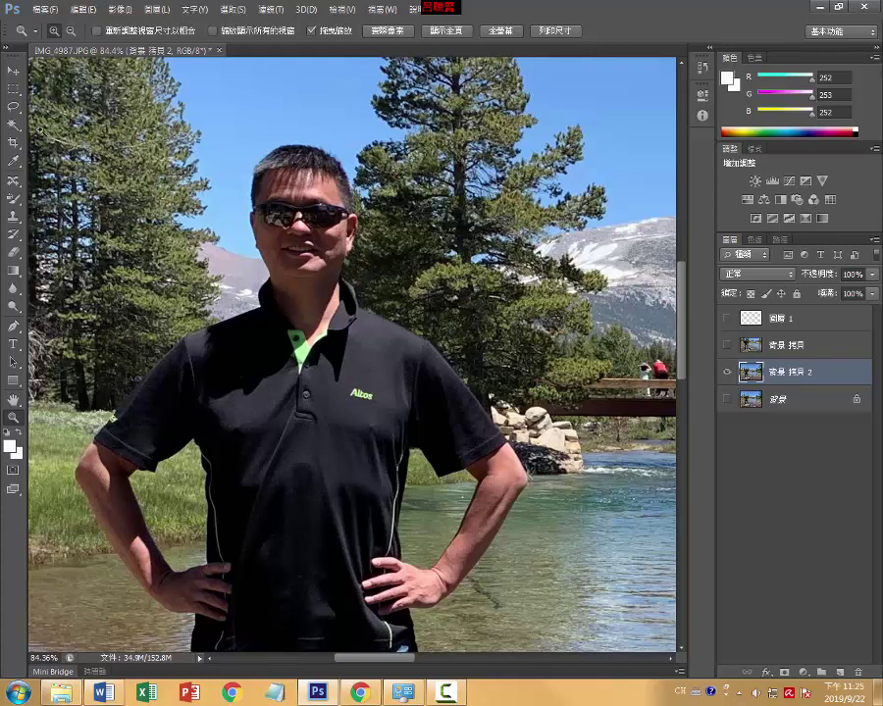
- Quick-select the man's hair, face, neck, collar and shirt chest
left_click(14, 126)
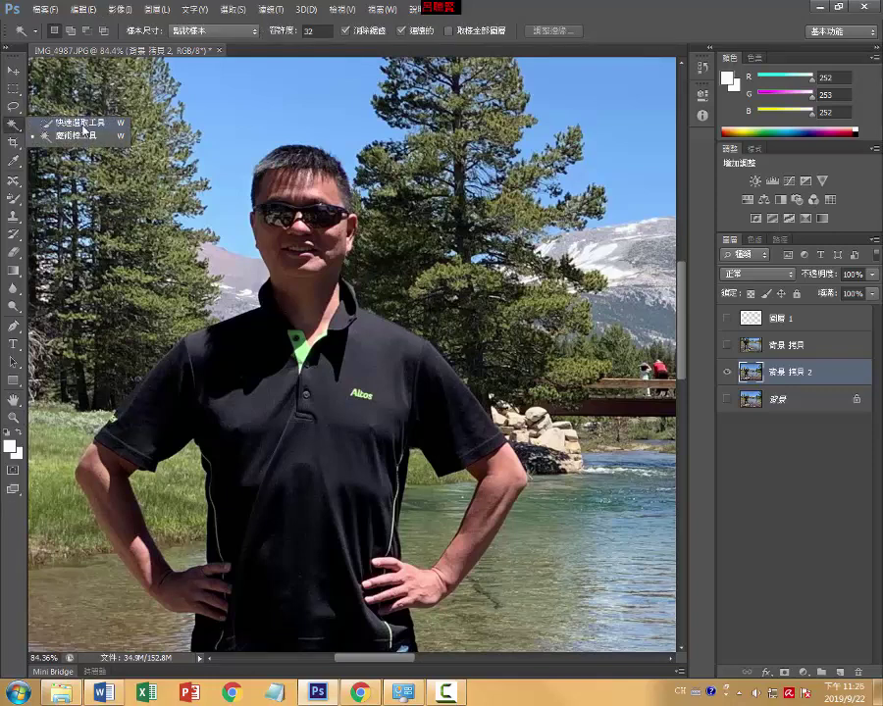
left_click(78, 122)
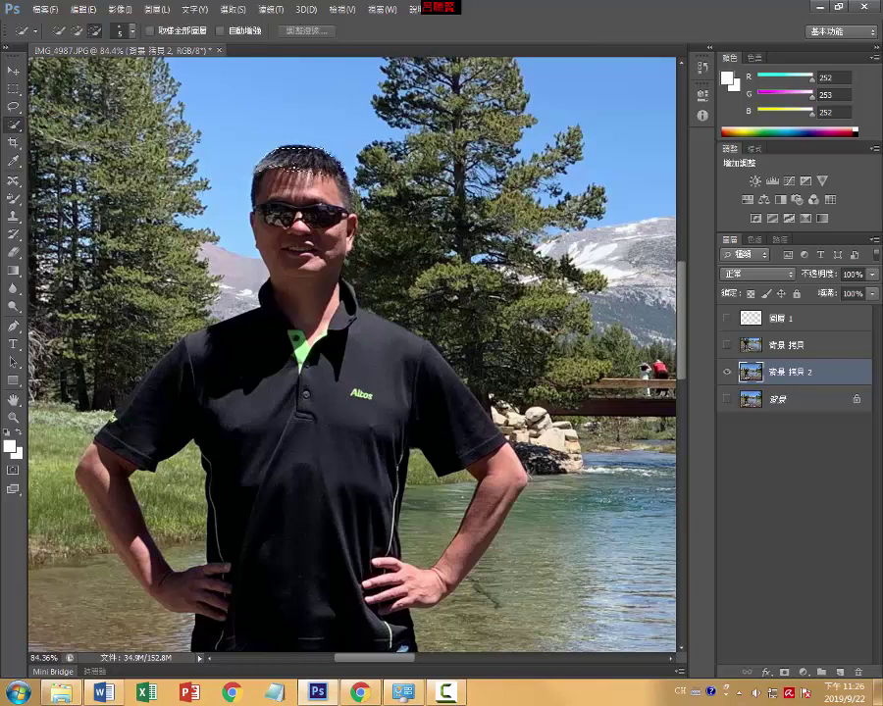
left_click(293, 154)
mouse_move(299, 211)
left_mouse_down()
mouse_move(309, 246)
mouse_move(288, 221)
left_mouse_up()
left_click_drag(292, 273, 313, 299)
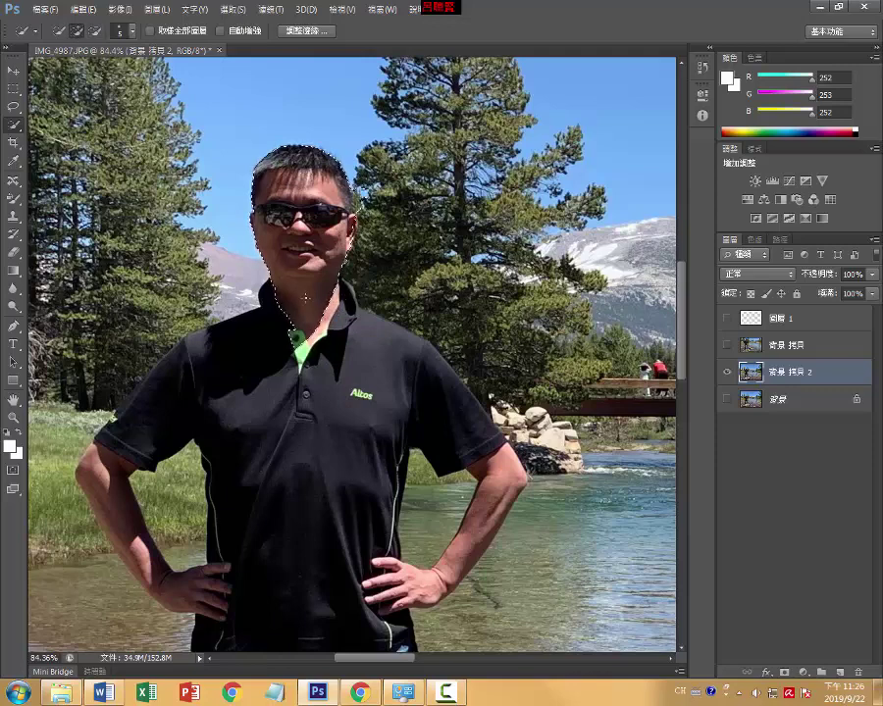
left_click_drag(339, 295, 348, 318)
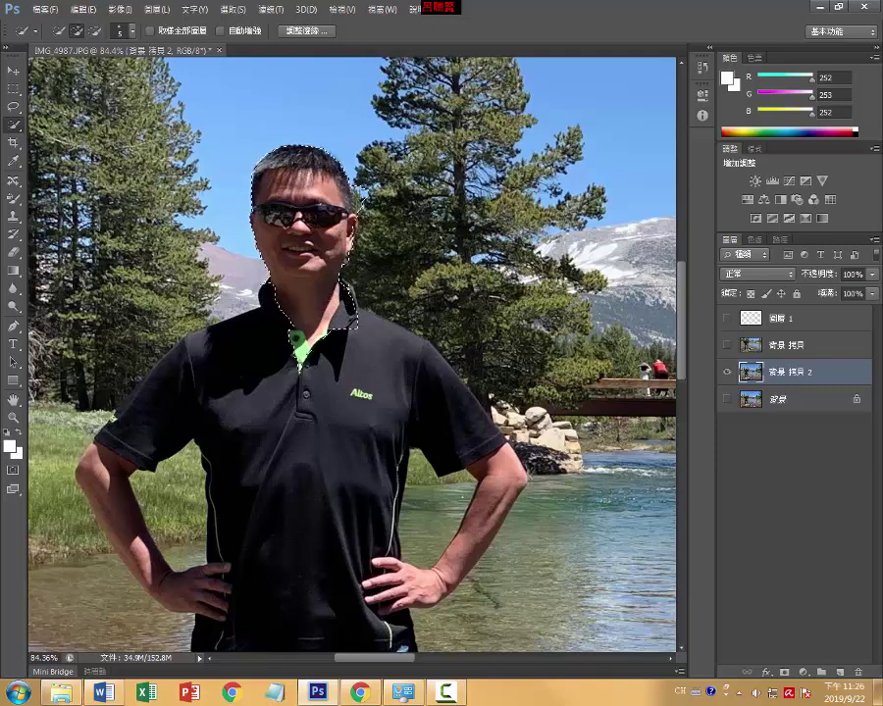
mouse_move(378, 363)
left_mouse_down()
mouse_move(417, 284)
mouse_move(443, 400)
left_mouse_up()
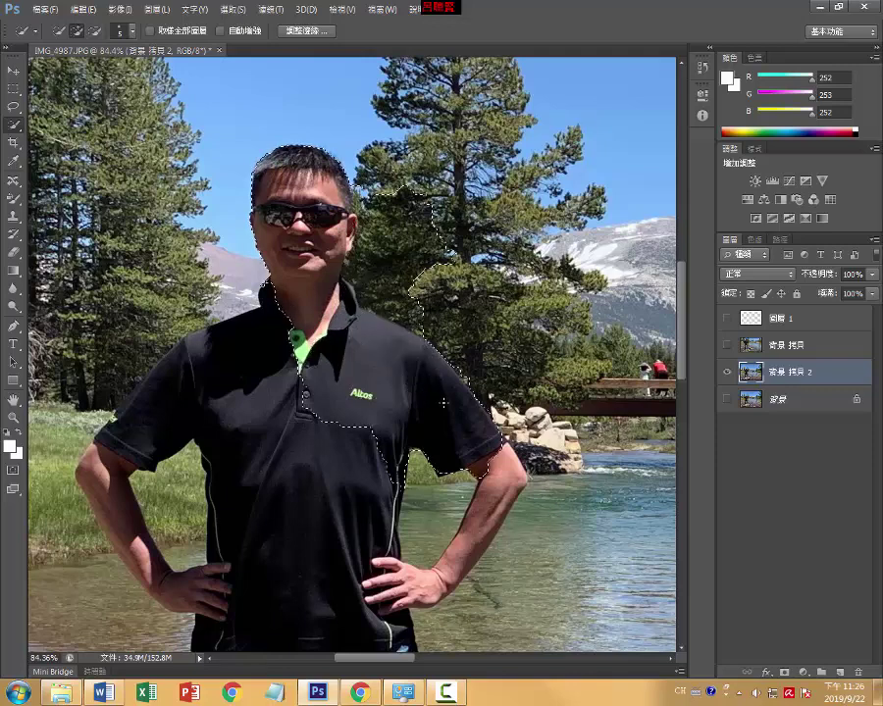
- Subtract the trees beside the man's head and neck from the selection
left_click(95, 31)
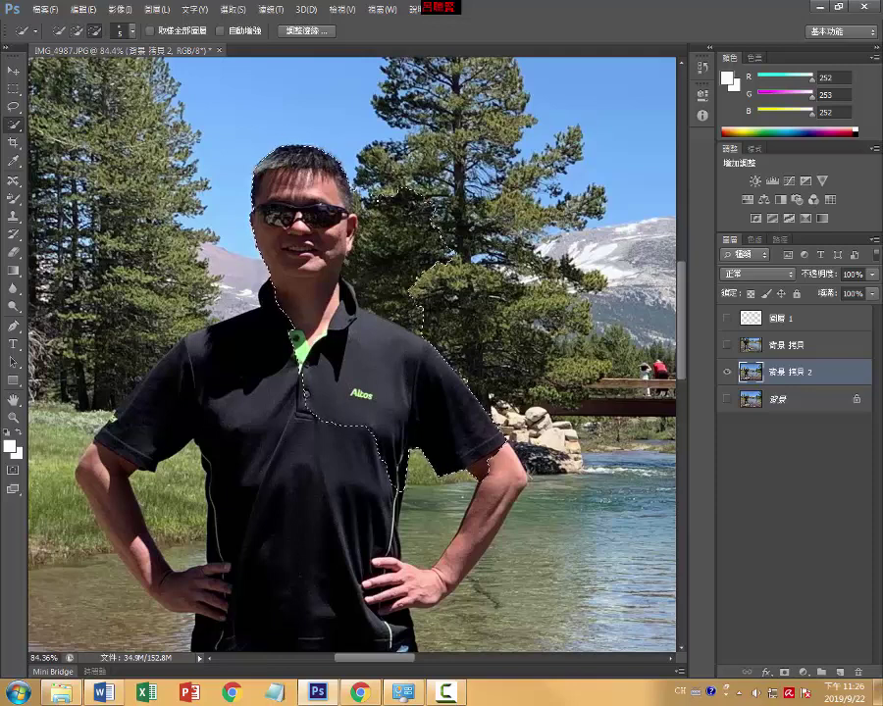
left_click_drag(417, 246, 380, 272)
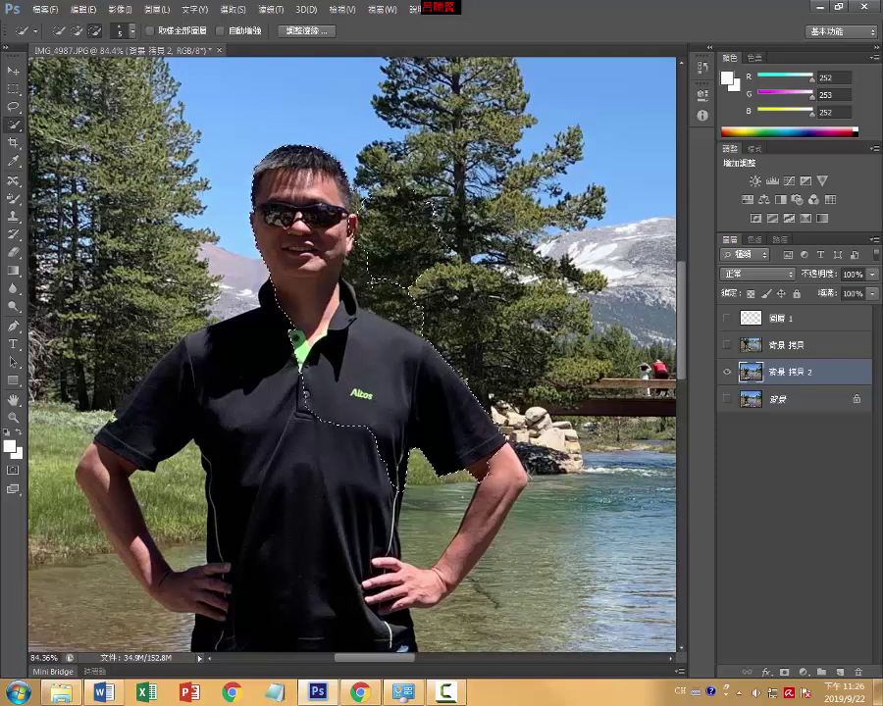
left_click_drag(435, 209, 432, 324)
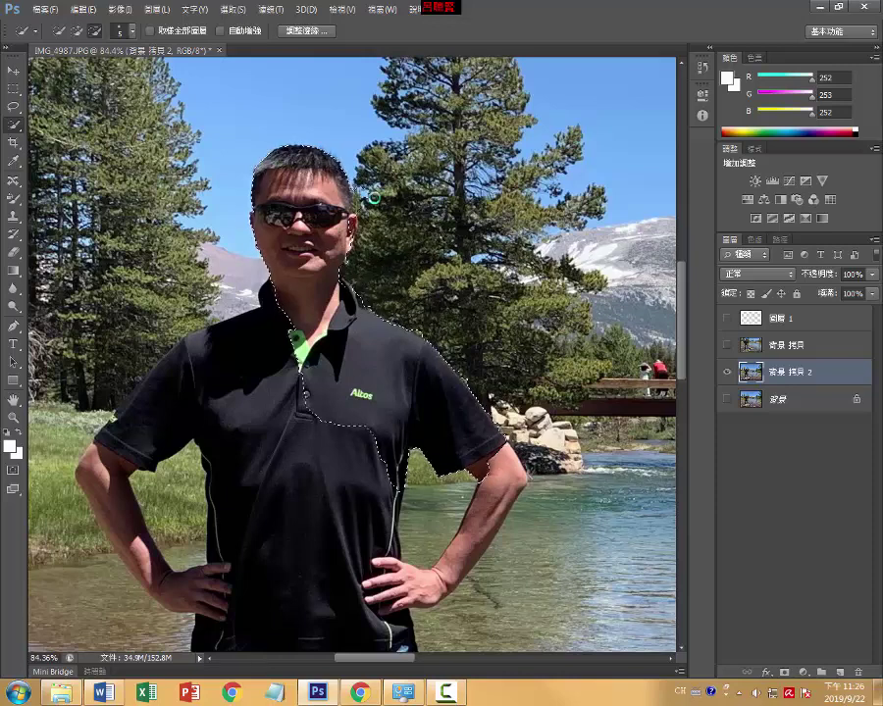
- Add the left shirt side, left forearm and hand, and right forearm to the selection
left_click(76, 30)
mouse_move(266, 361)
left_mouse_down()
mouse_move(314, 500)
mouse_move(291, 567)
left_mouse_up()
scroll(118, 424, "down", 1)
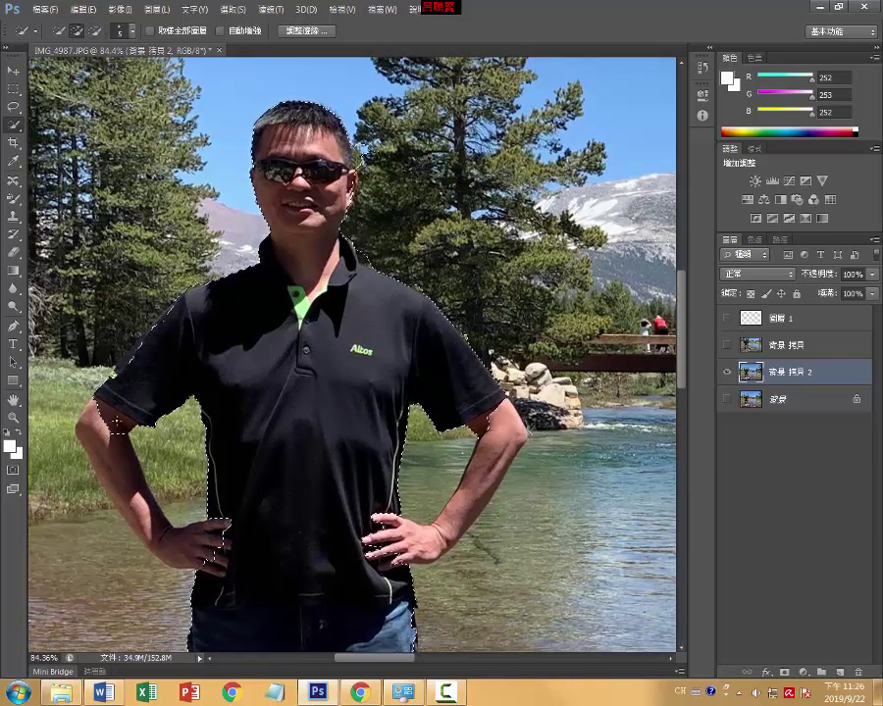
left_click_drag(118, 423, 147, 511)
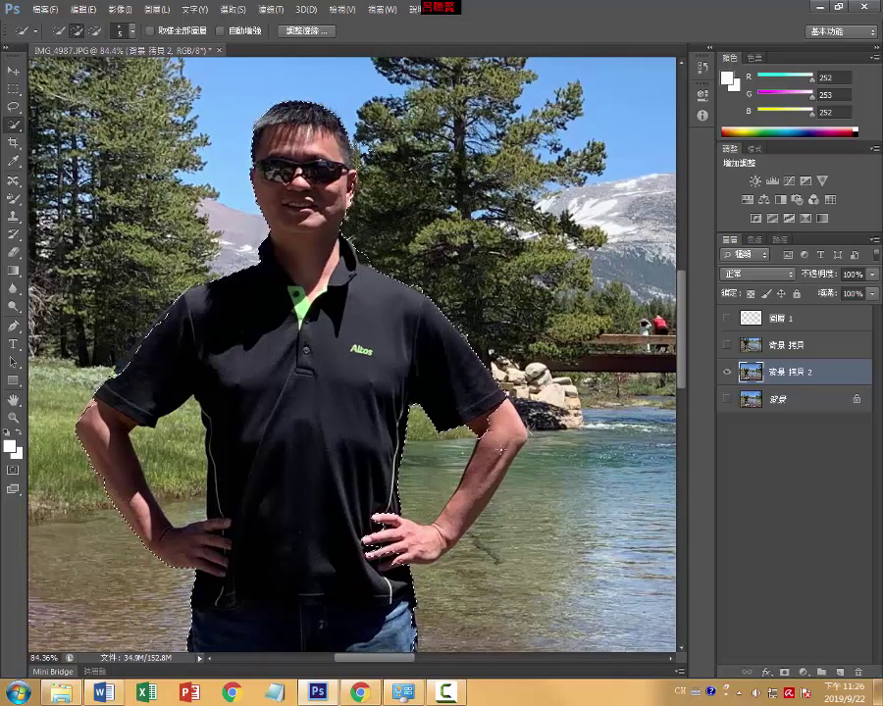
left_click(502, 437)
left_click(485, 485)
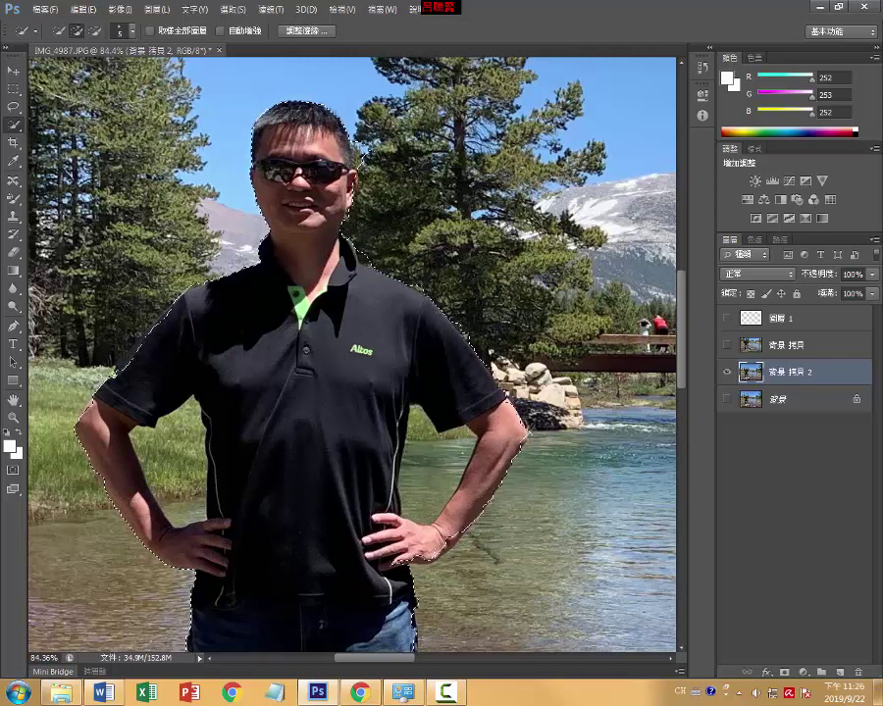
scroll(393, 451, "down", 2)
scroll(373, 436, "down", 3)
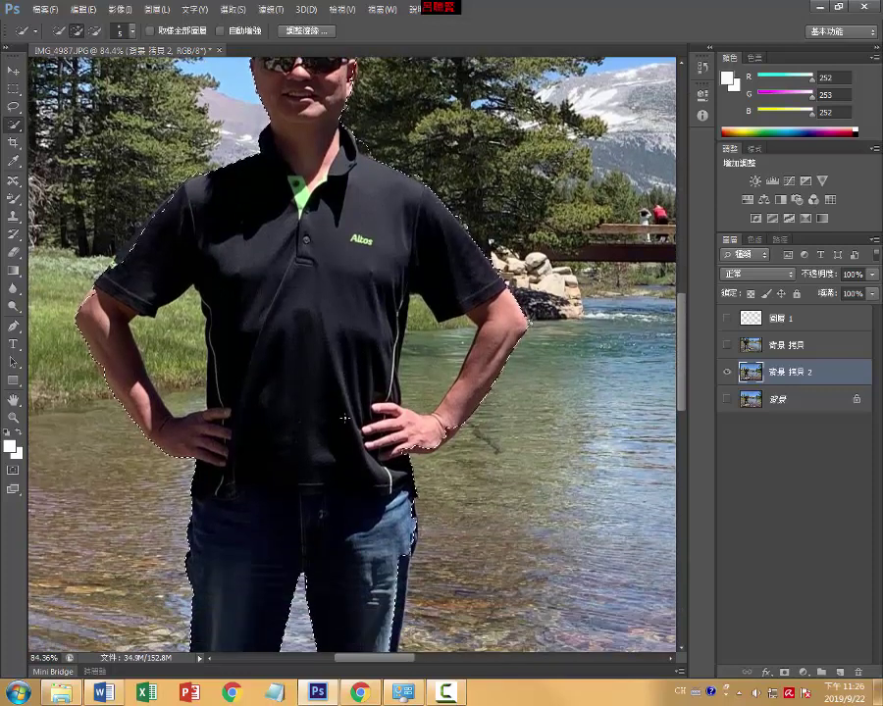
scroll(341, 419, "down", 4)
scroll(342, 419, "down", 3)
scroll(341, 419, "down", 3)
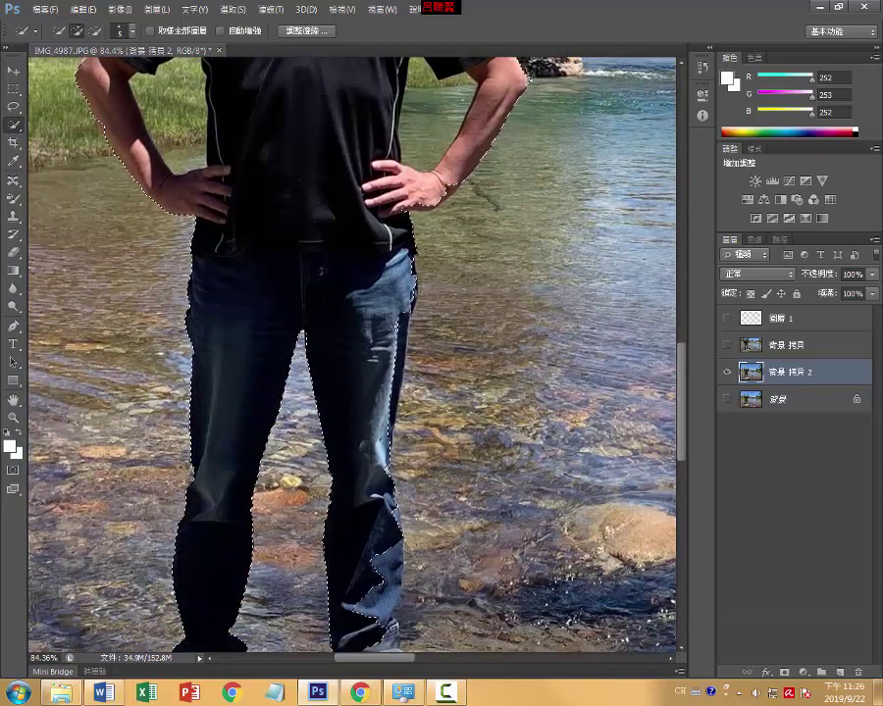
scroll(288, 435, "down", 1)
scroll(287, 435, "down", 4)
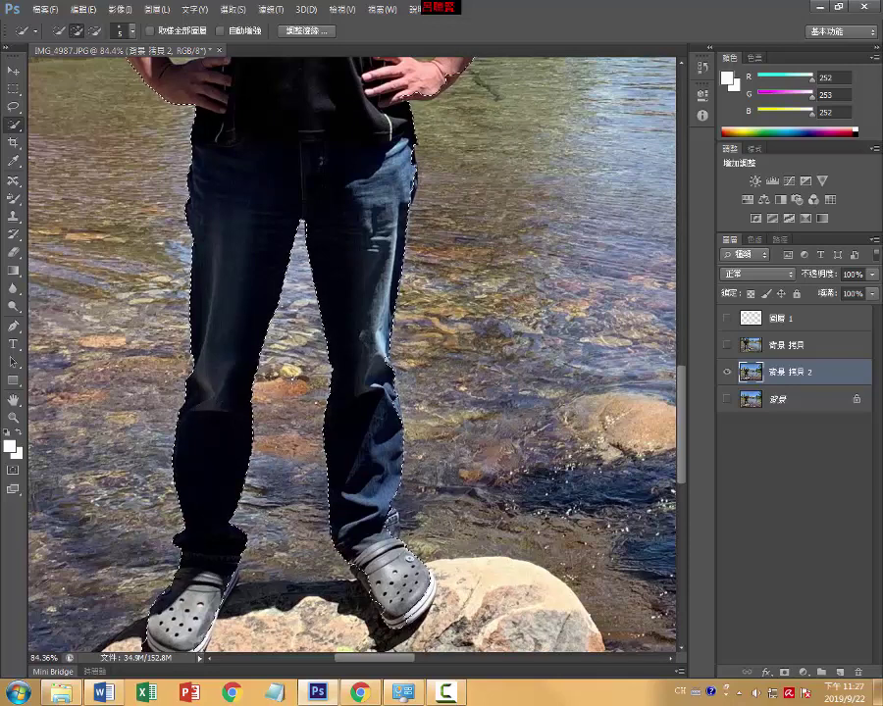
scroll(289, 377, "up", 5)
scroll(290, 377, "up", 5)
scroll(289, 377, "up", 3)
scroll(289, 378, "up", 5)
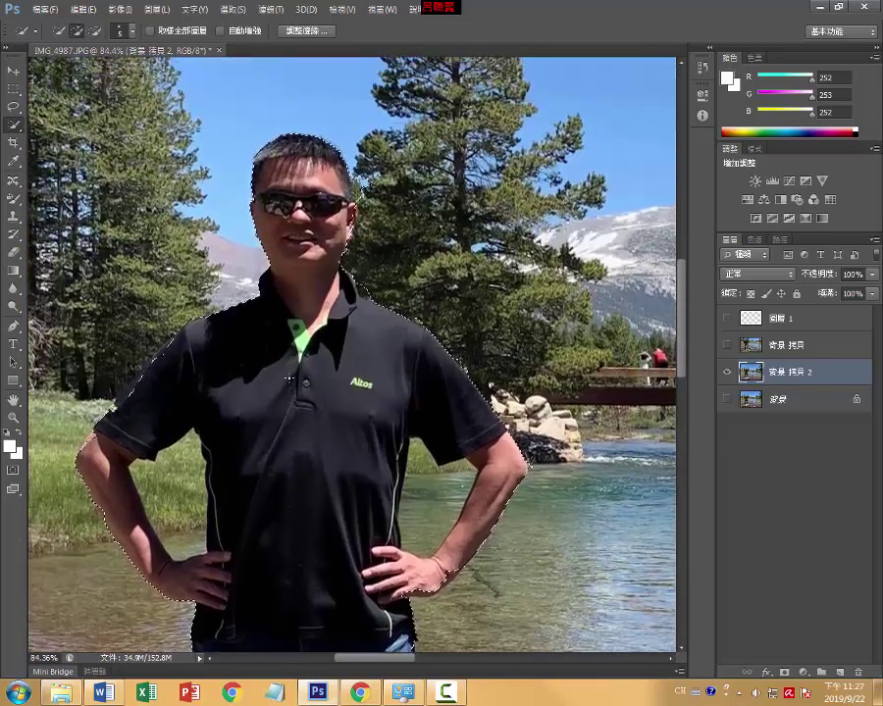
scroll(290, 377, "up", 2)
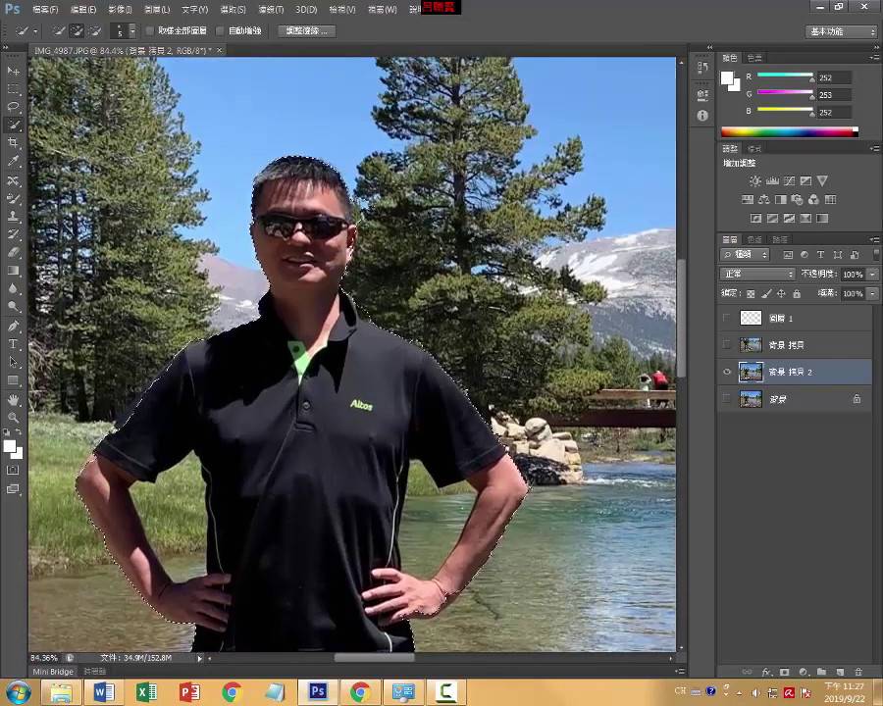
- Switch to the Lasso in Add mode and zoom to 300% on the man's head
left_click(14, 108)
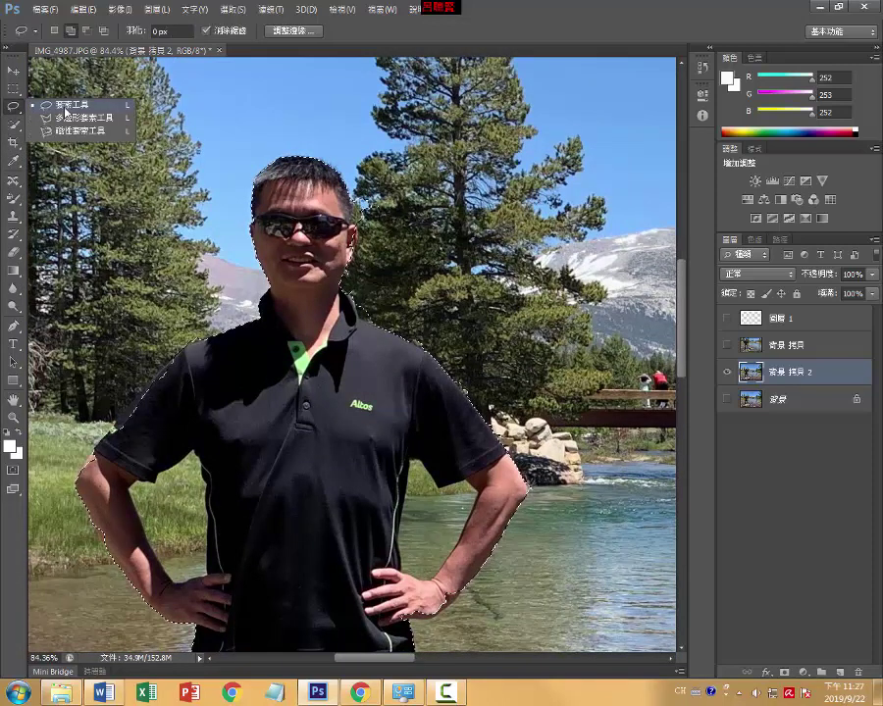
left_click(64, 112)
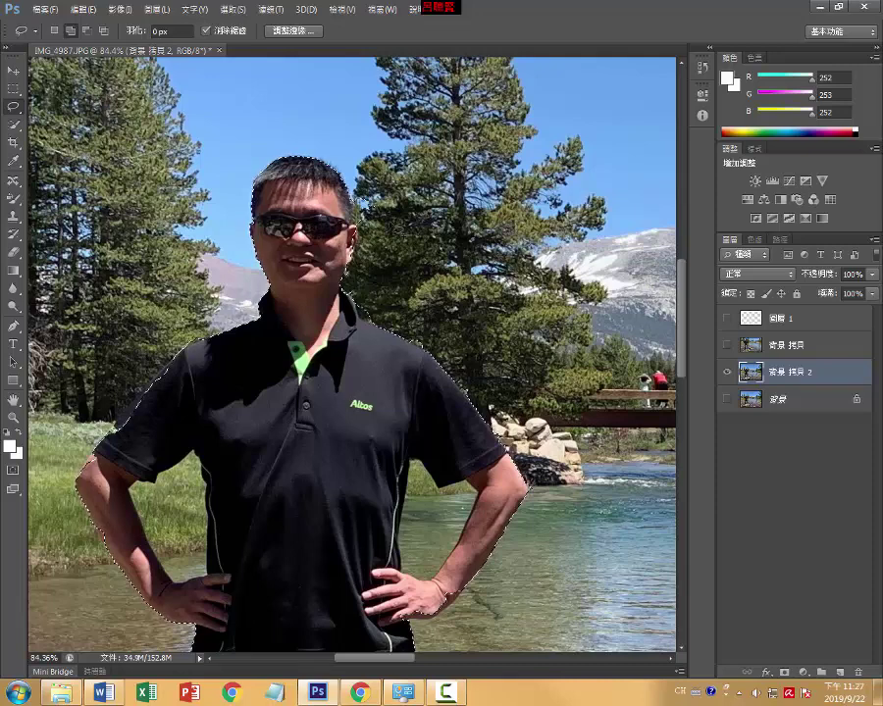
left_click(70, 31)
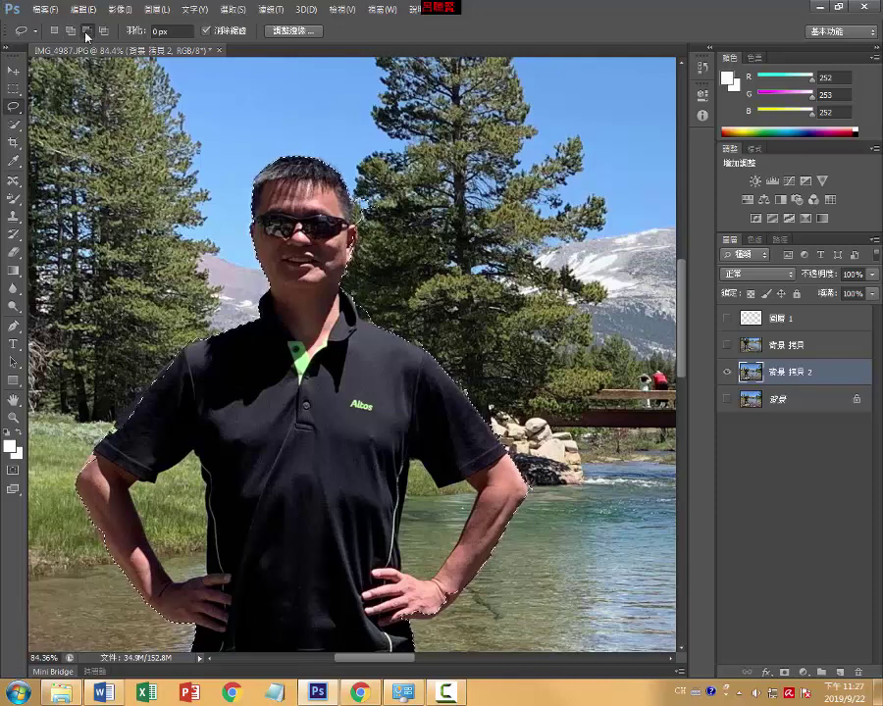
key("ctrl+1")
key("ctrl+plus")
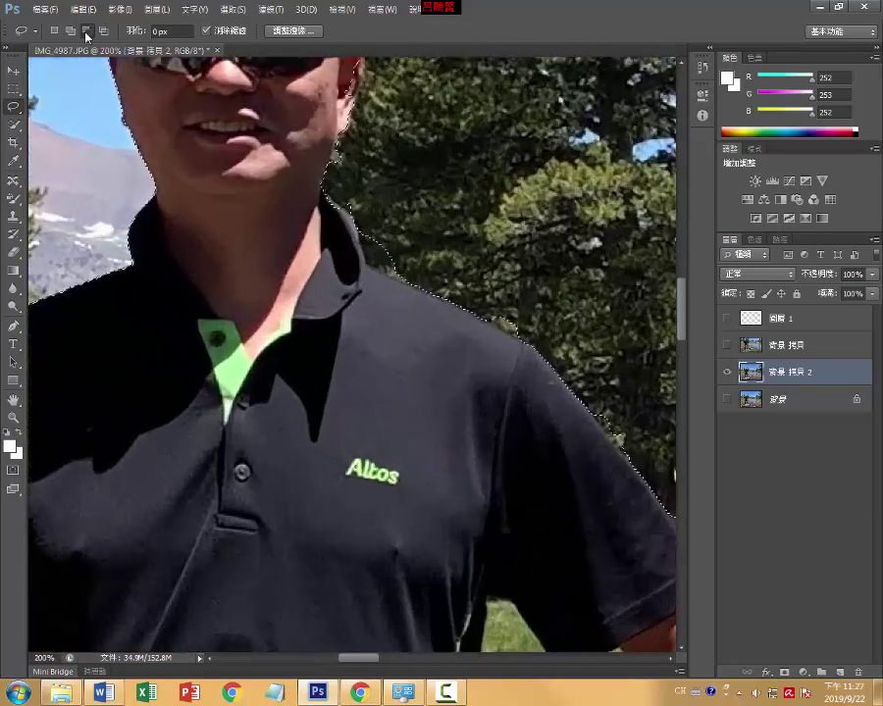
key("ctrl+plus")
left_click_drag(217, 96, 253, 542)
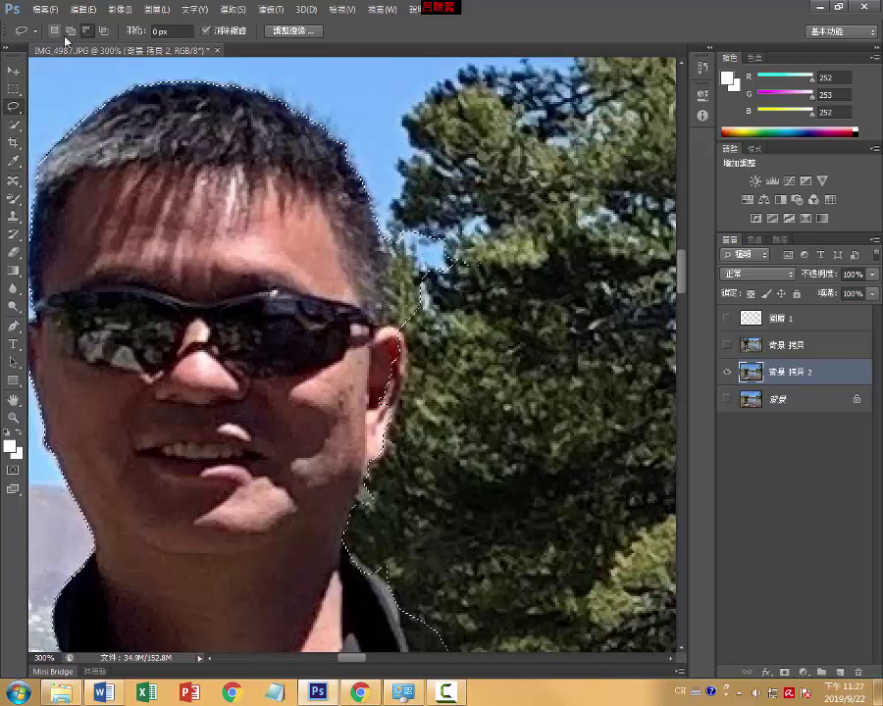
- Lasso the tree patch beside the head out of the selection, leaving Subtract mode on
right_click(14, 105)
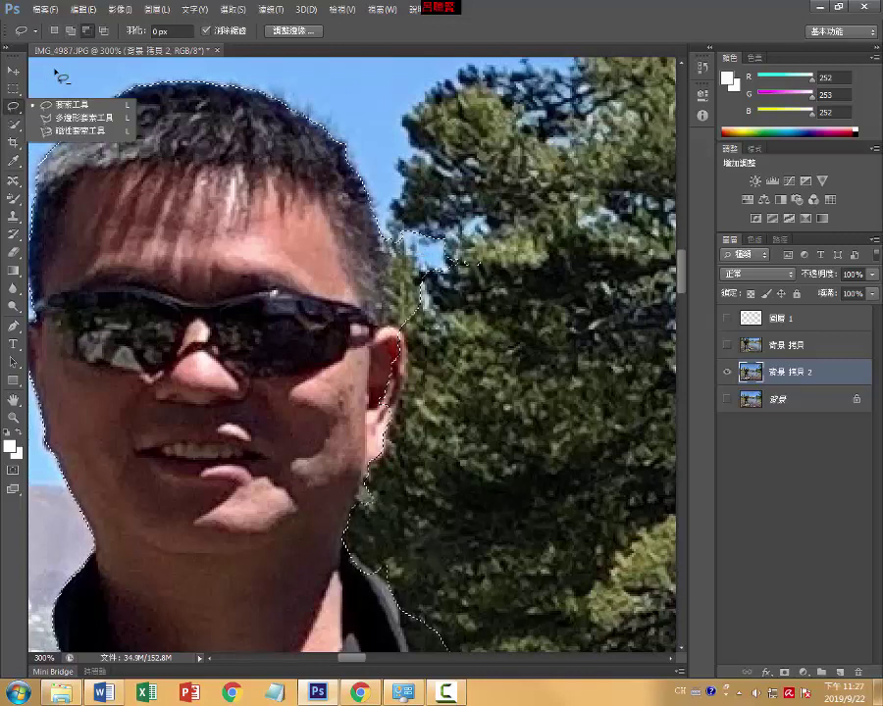
left_click(85, 32)
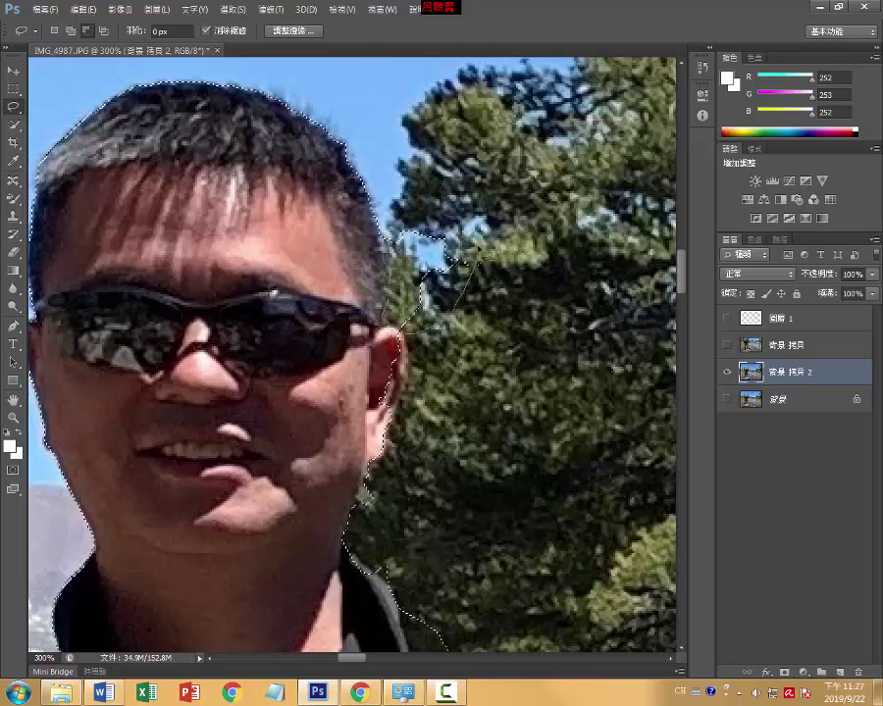
left_click_drag(471, 260, 491, 266)
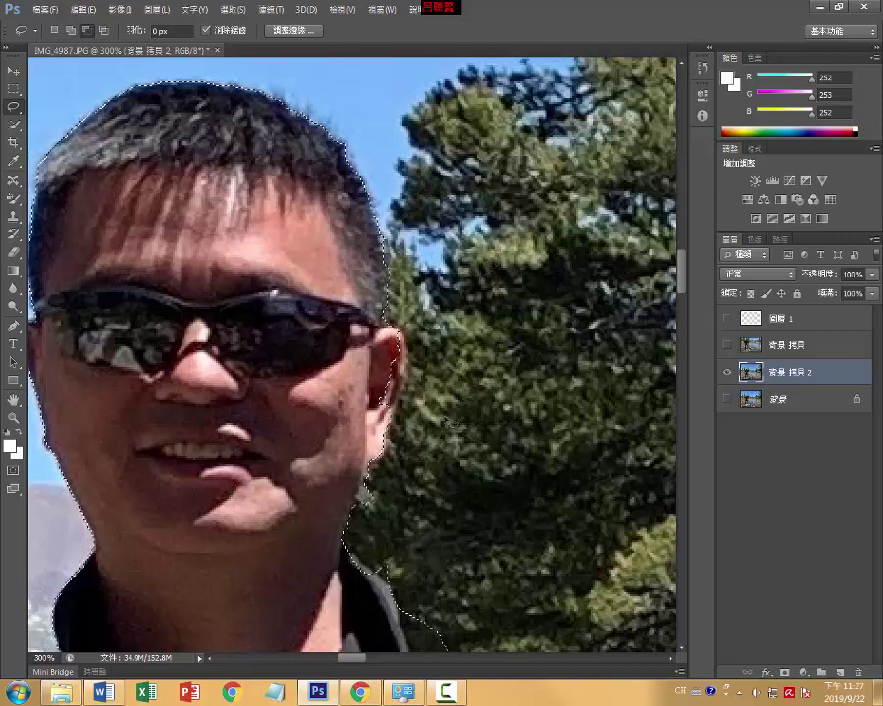
left_click(69, 34)
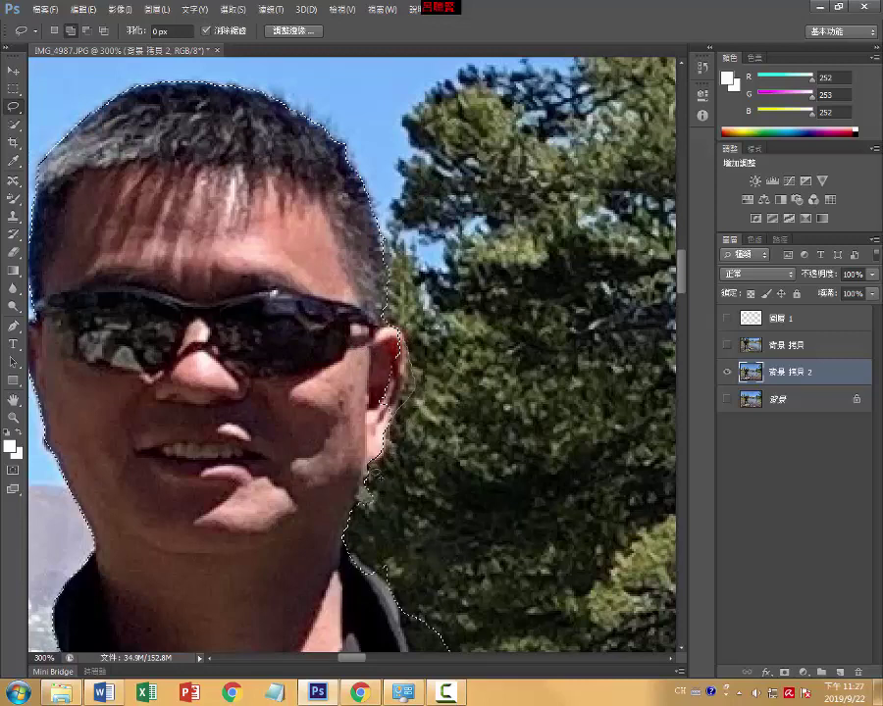
left_click(86, 32)
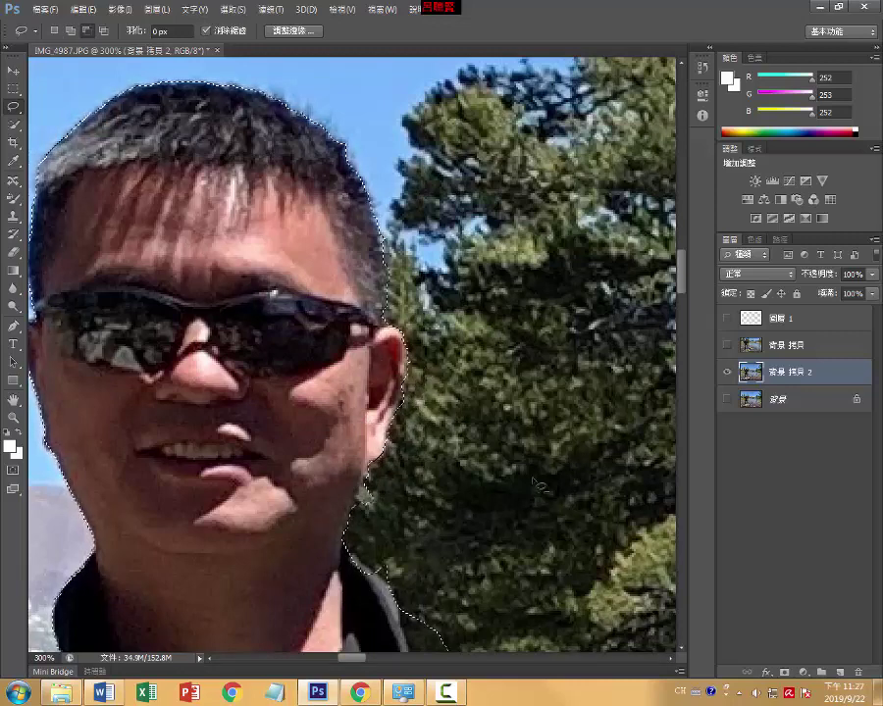
scroll(353, 353, "down", 1)
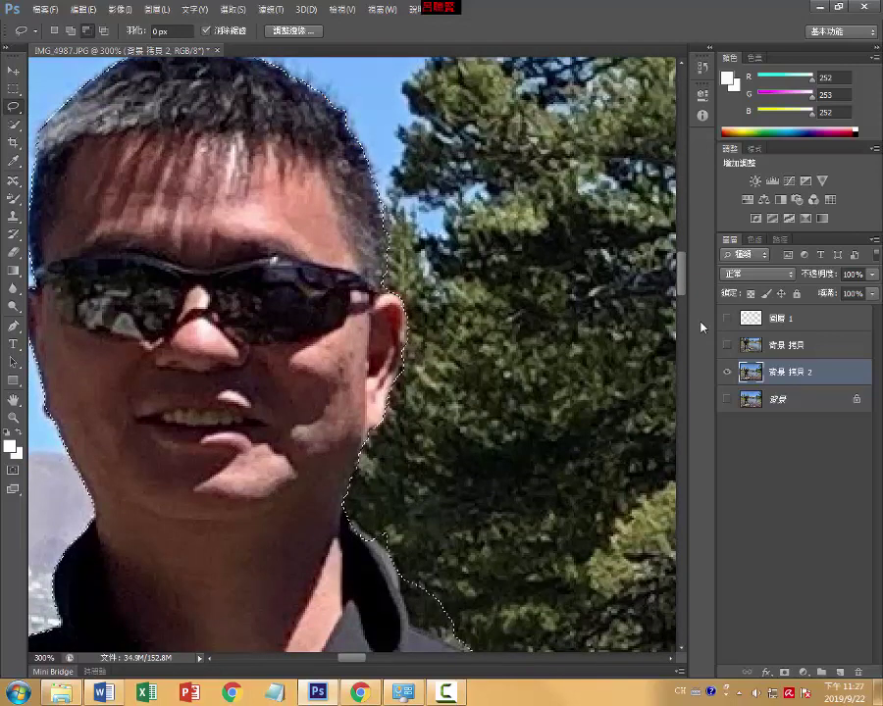
scroll(554, 324, "down", 5)
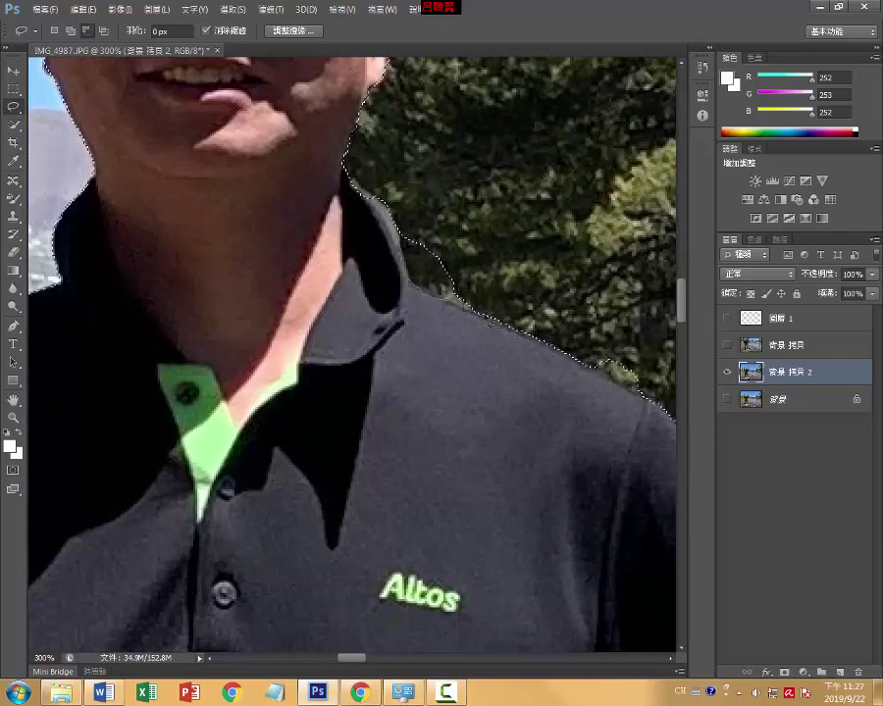
- Trim the trees off the collar and shoulder edge while panning along the arm
left_click_drag(403, 241, 412, 250)
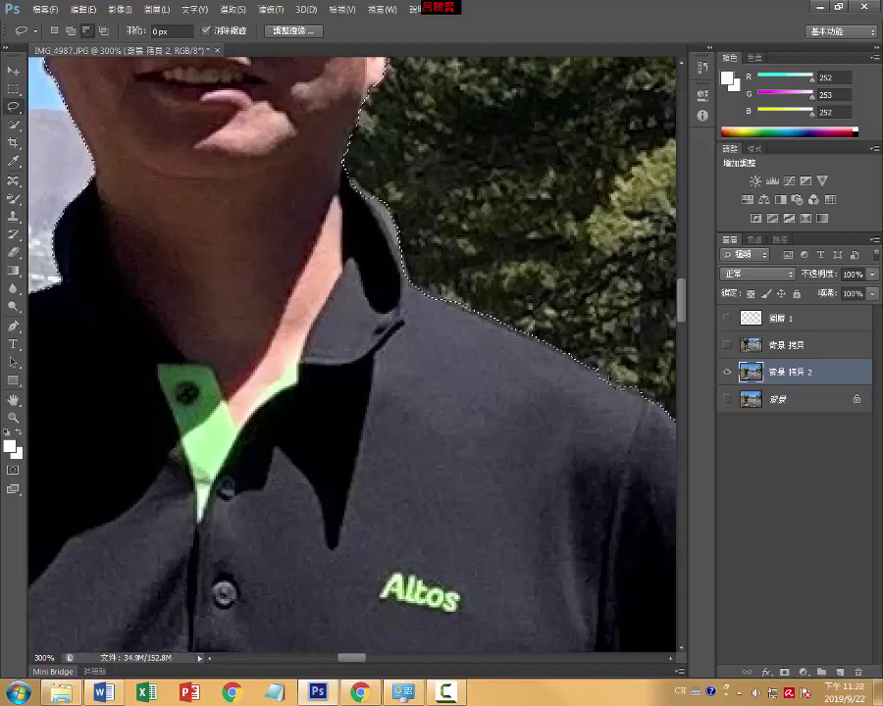
scroll(652, 469, "down", 5)
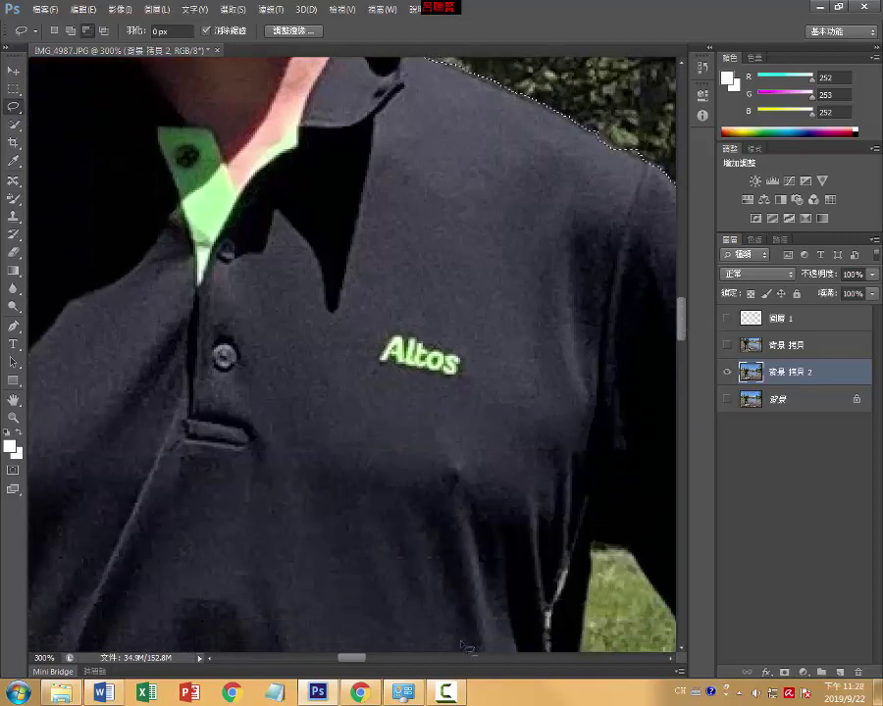
mouse_move(514, 318)
left_mouse_down()
mouse_move(435, 336)
mouse_move(397, 319)
left_mouse_up()
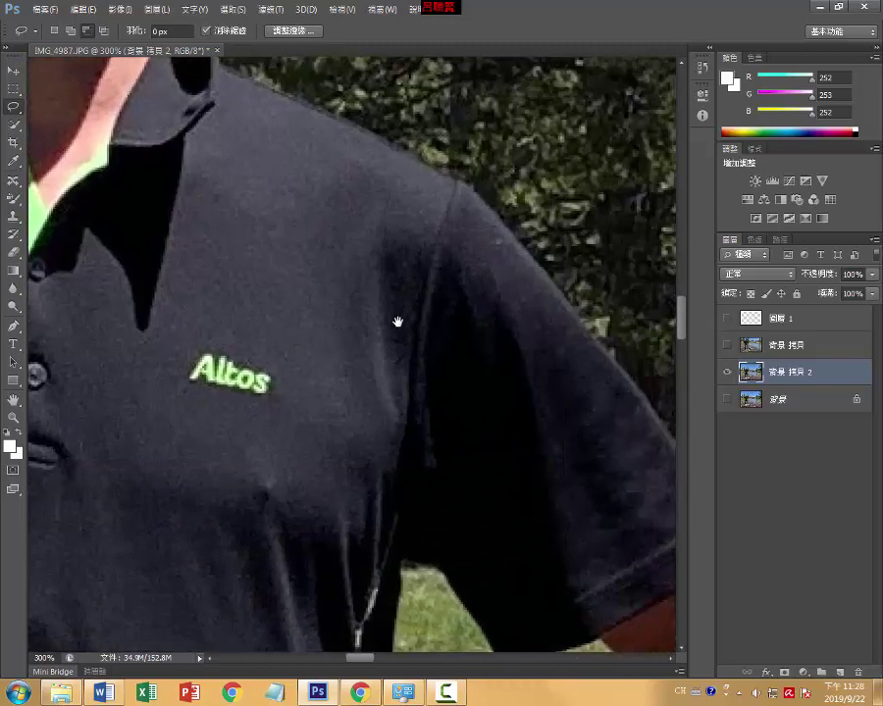
left_click_drag(541, 357, 473, 363)
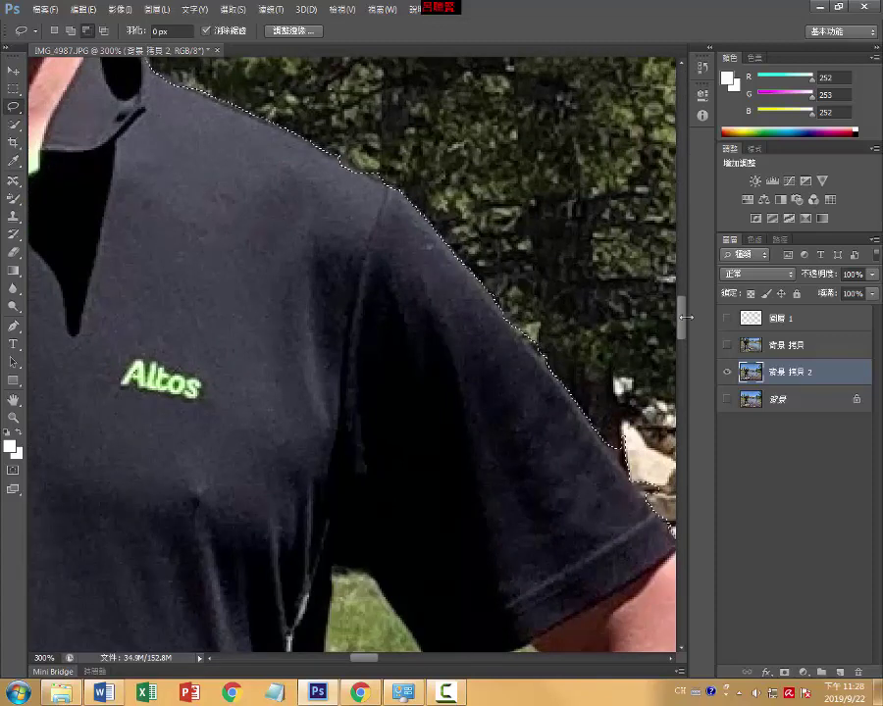
scroll(479, 232, "down", 1)
scroll(640, 431, "down", 5)
left_click_drag(489, 333, 391, 363)
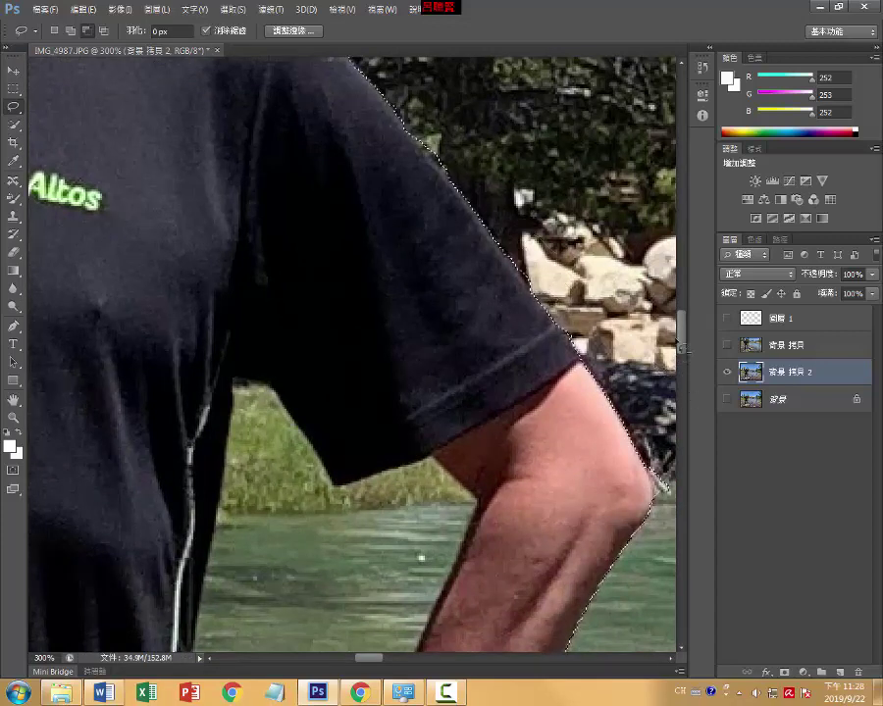
scroll(680, 339, "down", 5)
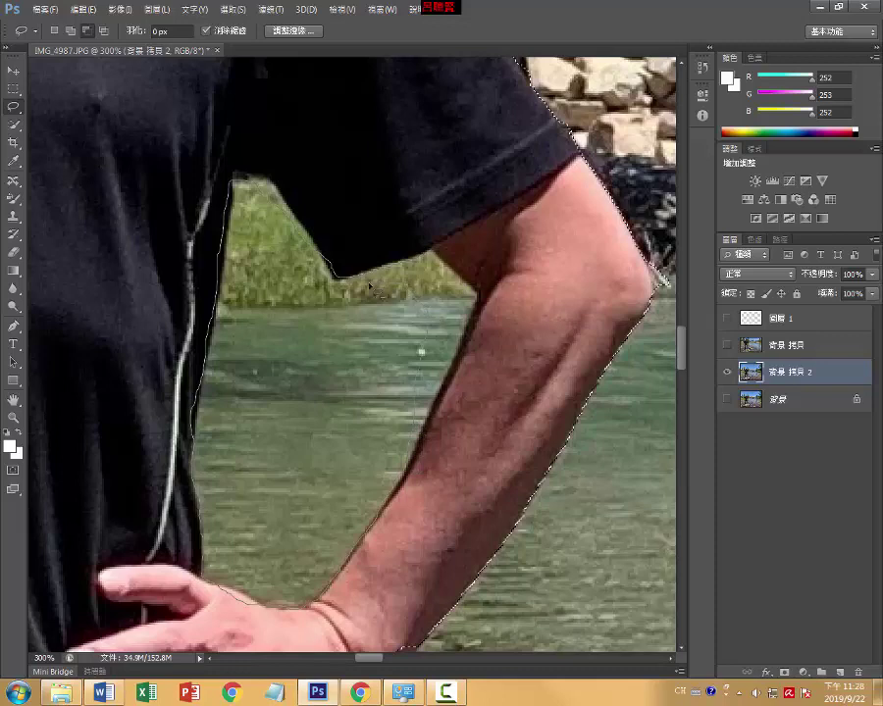
- Remove the water gap between arm and torso, undoing a stray edge
double_click(361, 304)
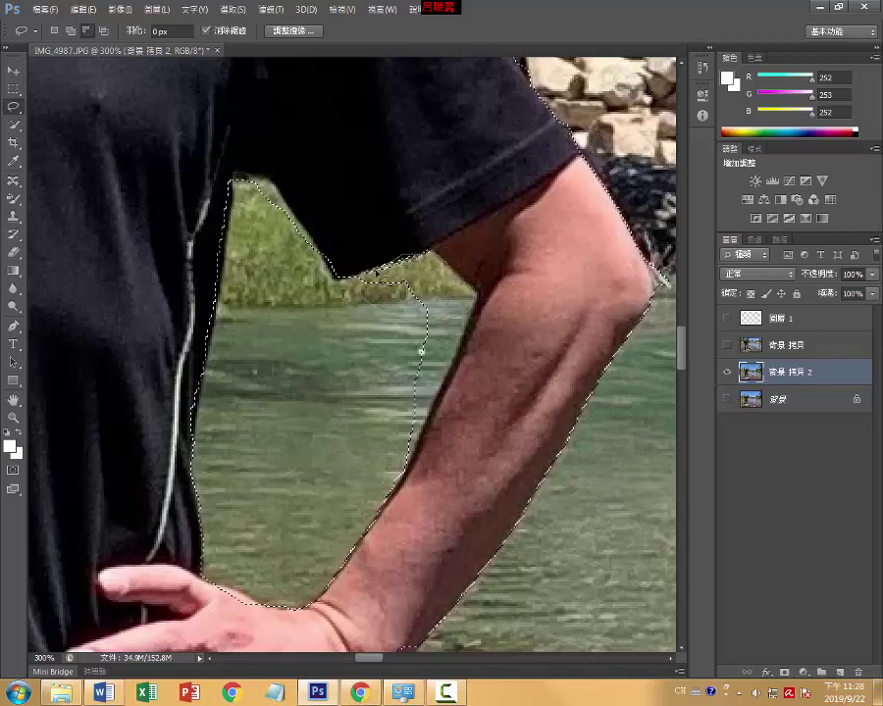
left_click(463, 349)
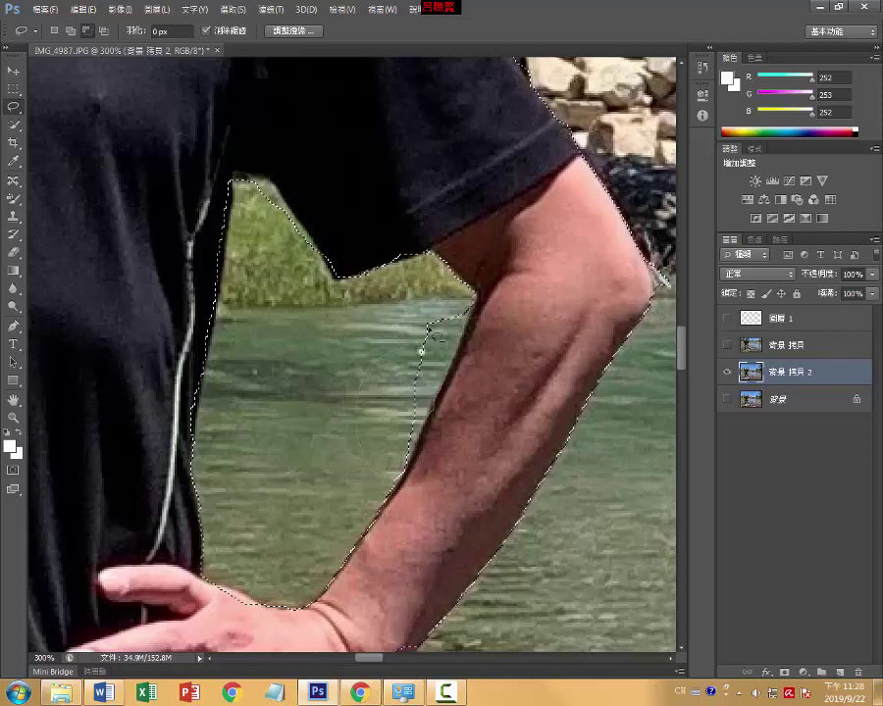
key("ctrl+z")
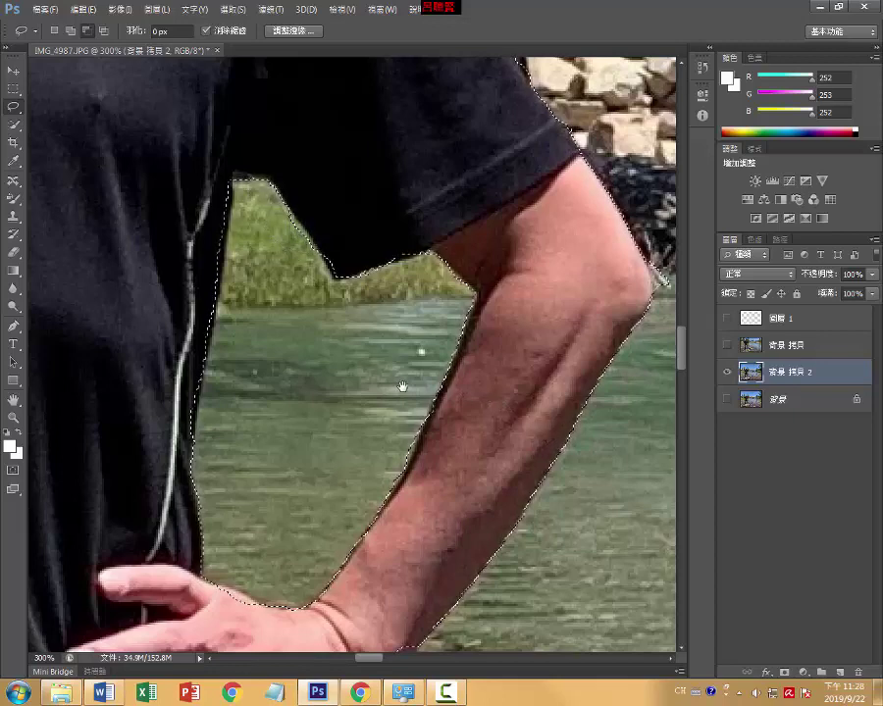
- Move down to the legs and lasso the missed trouser leg edges into the selection
scroll(402, 386, "down", 4)
scroll(406, 255, "down", 2)
scroll(422, 306, "down", 2)
scroll(426, 339, "down", 2)
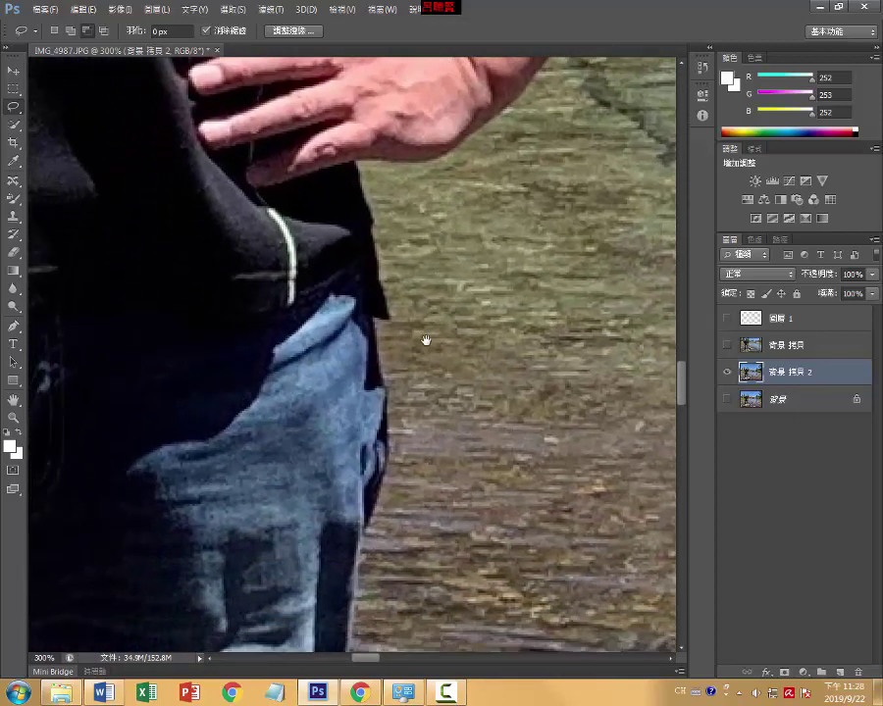
scroll(426, 339, "down", 2)
scroll(416, 329, "down", 2)
scroll(402, 314, "down", 2)
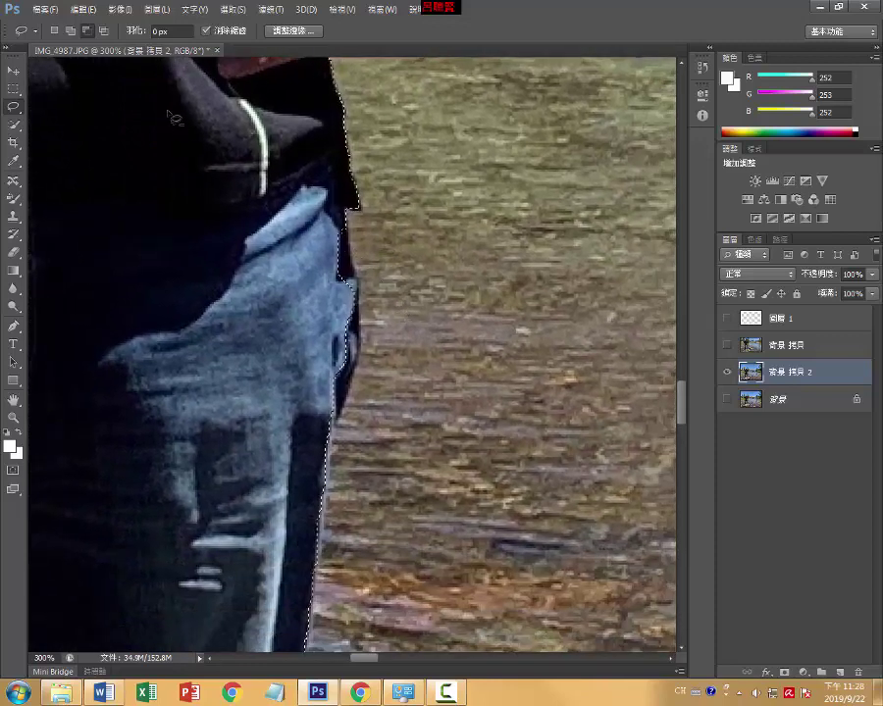
left_click(71, 30)
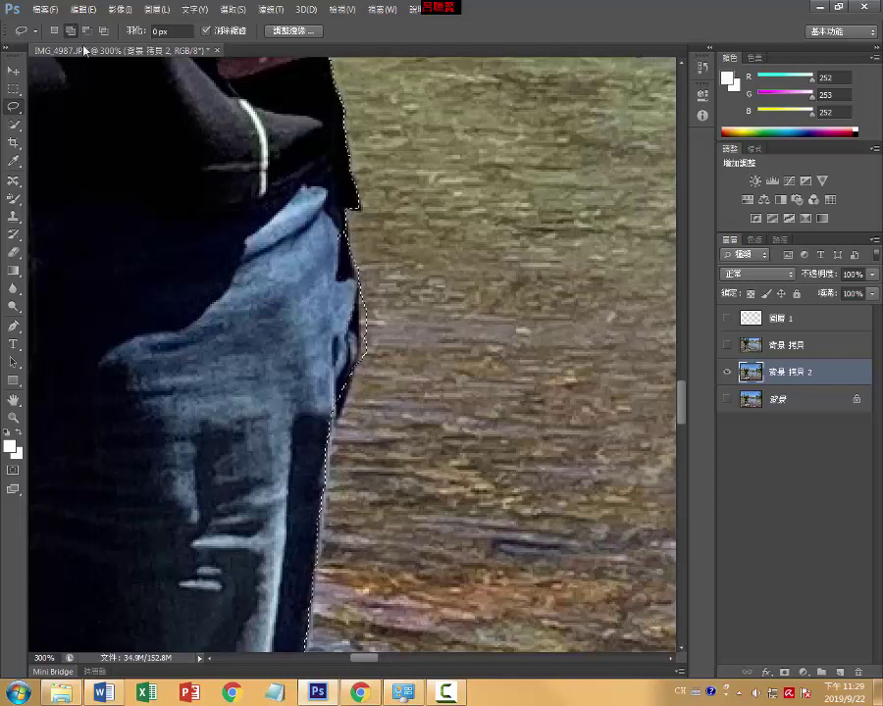
key("alt")
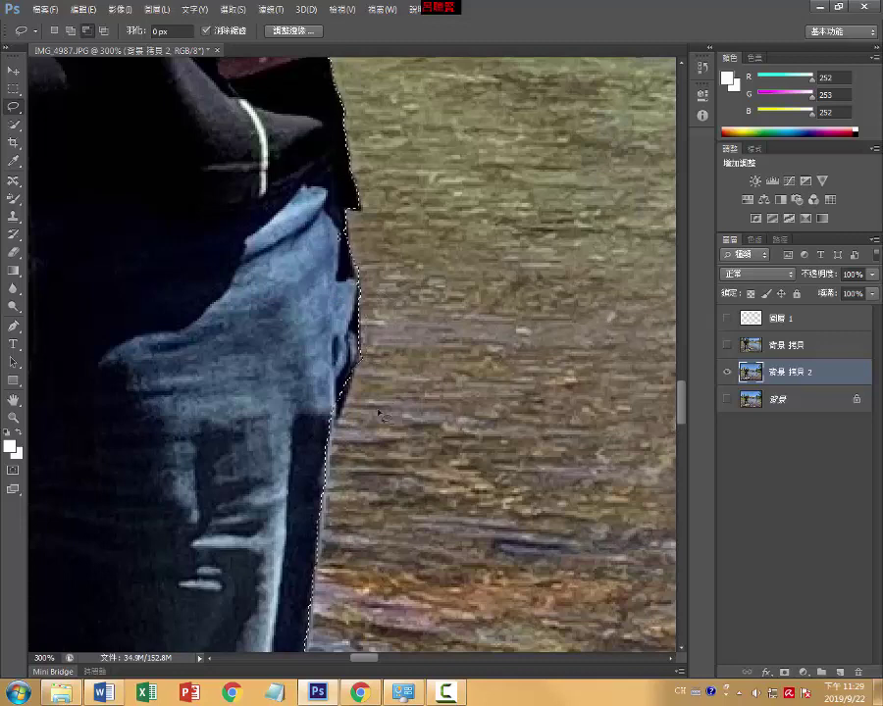
scroll(379, 231, "down", 3)
scroll(420, 308, "down", 3)
scroll(447, 289, "down", 3)
scroll(447, 289, "down", 2)
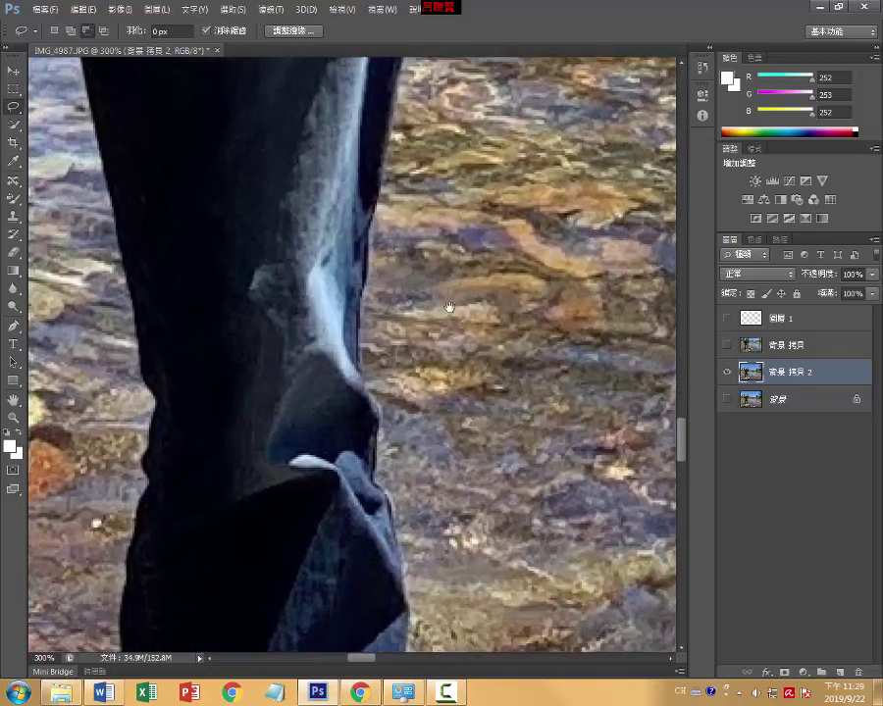
scroll(451, 309, "down", 2)
scroll(465, 445, "down", 3)
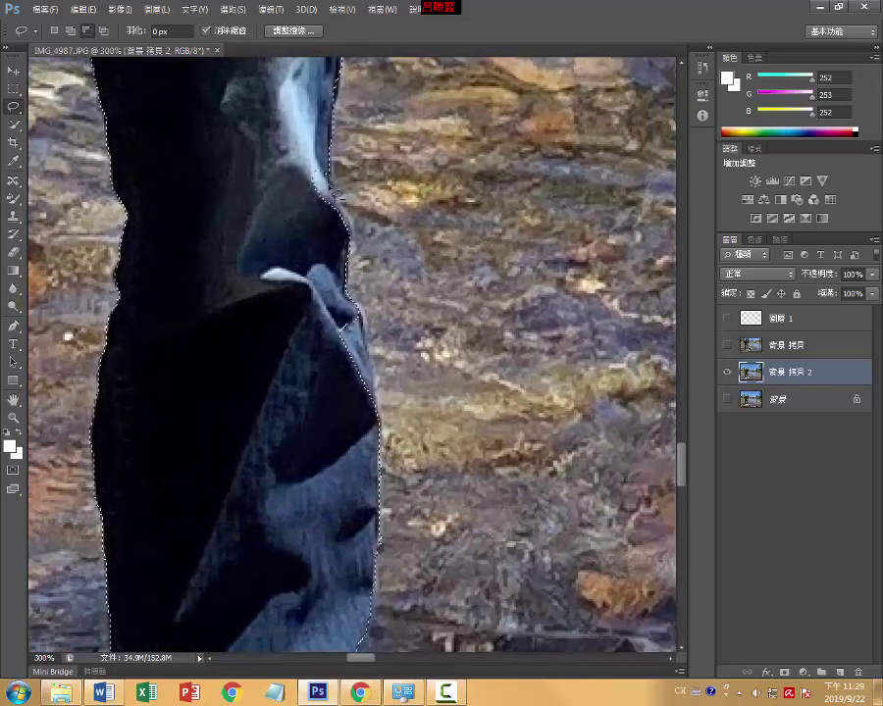
left_click(70, 31)
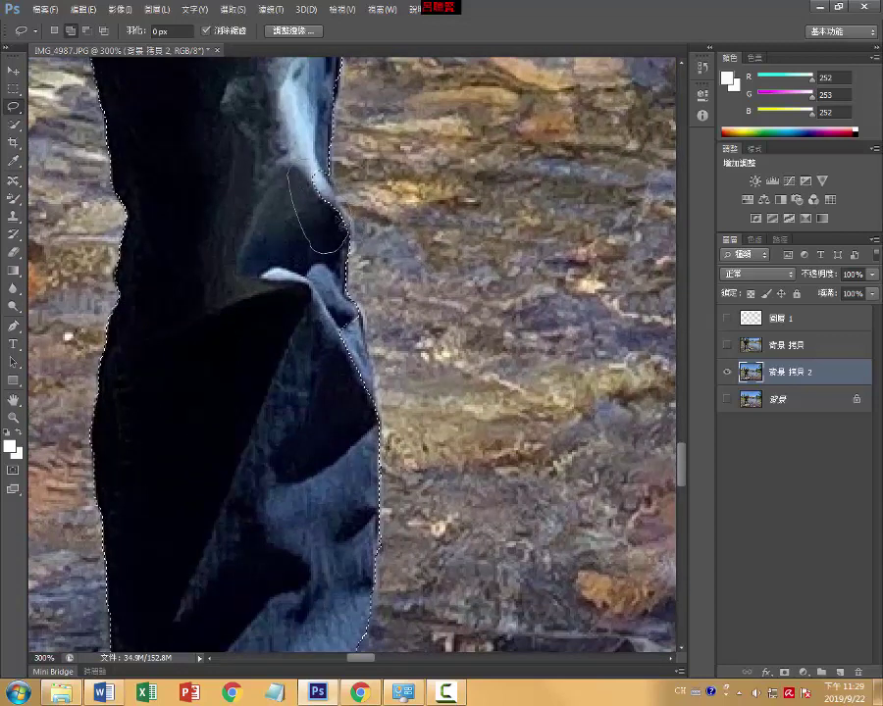
left_click_drag(348, 233, 338, 201)
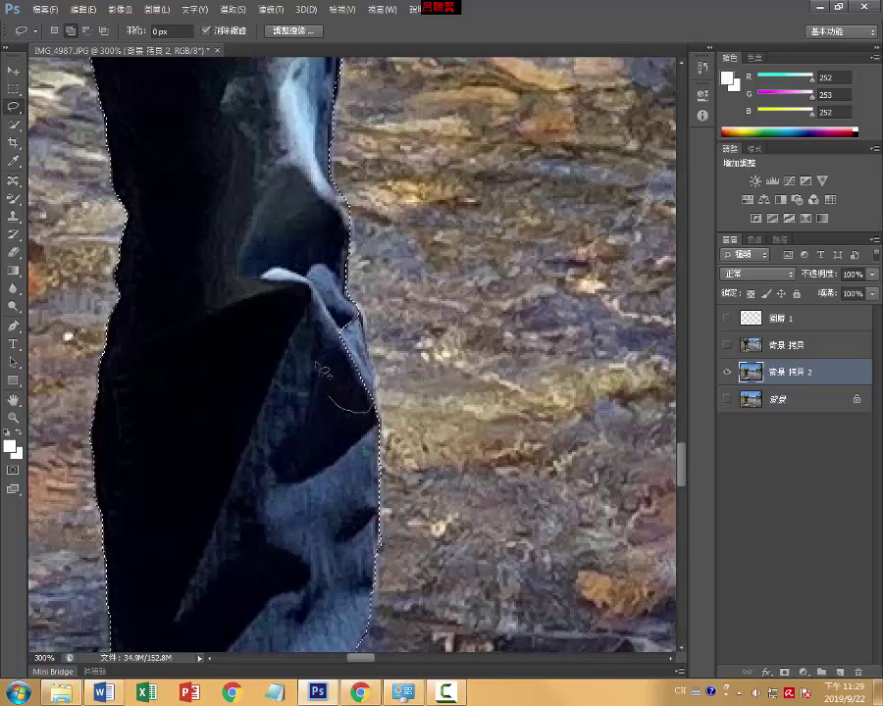
left_click_drag(363, 324, 359, 318)
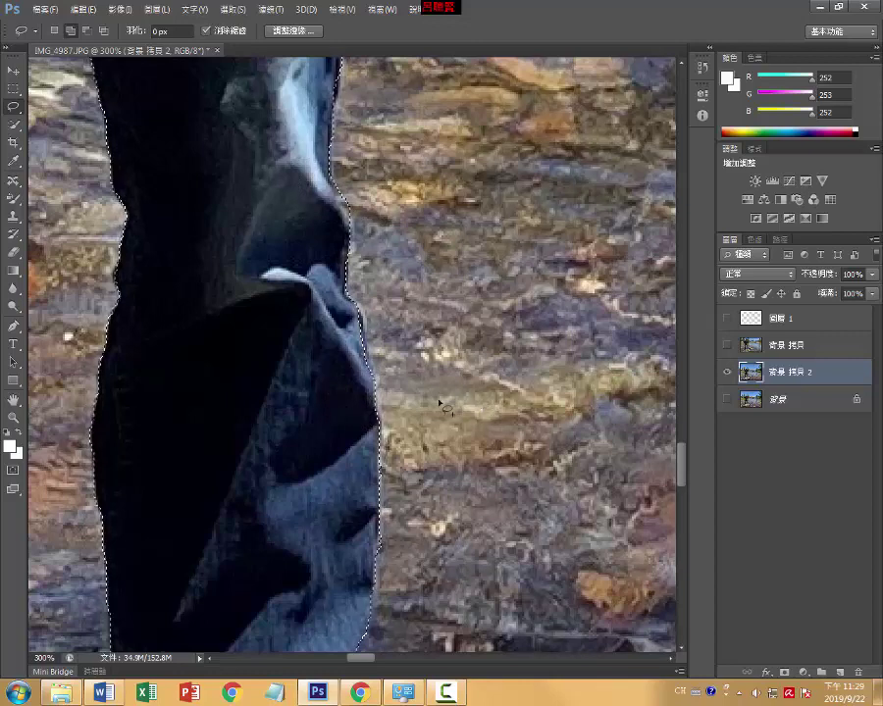
left_click_drag(412, 598, 412, 175)
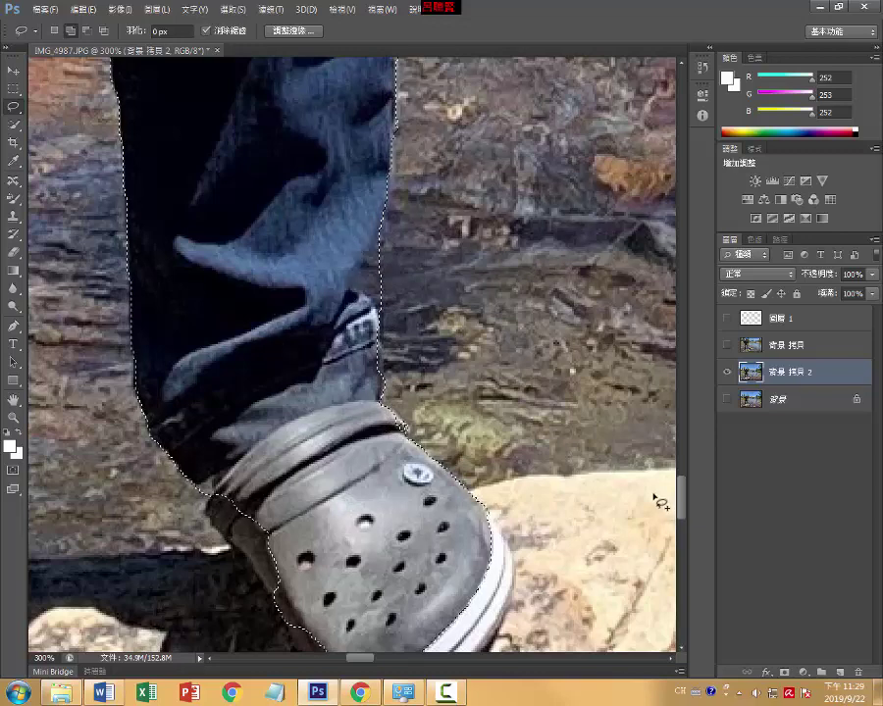
left_click_drag(429, 402, 437, 252)
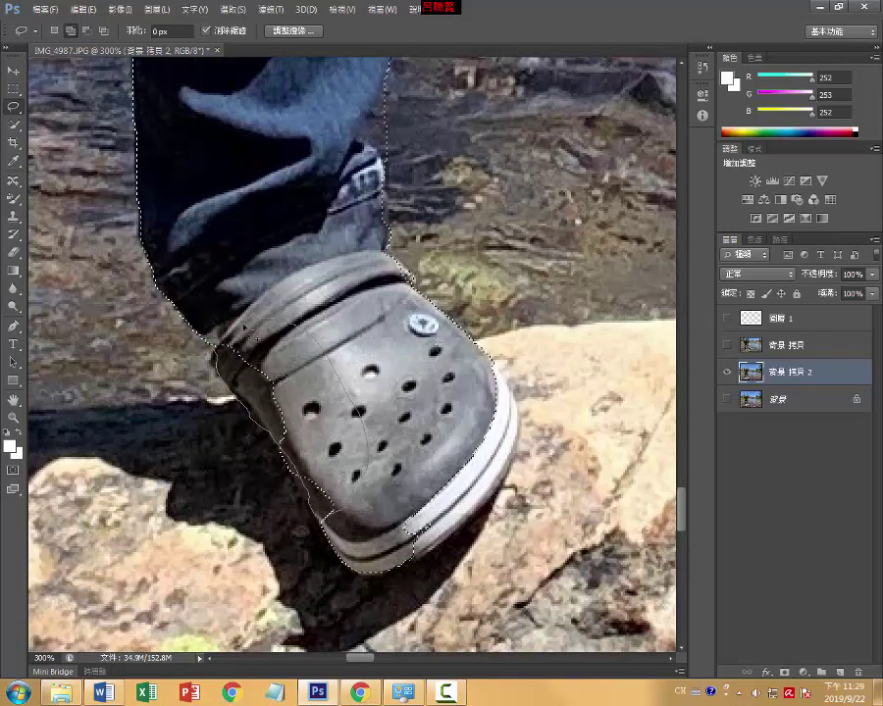
- Trace the shoe's left, bottom and right edges into the selection
mouse_move(231, 359)
left_mouse_down()
mouse_move(408, 573)
mouse_move(424, 569)
left_mouse_up()
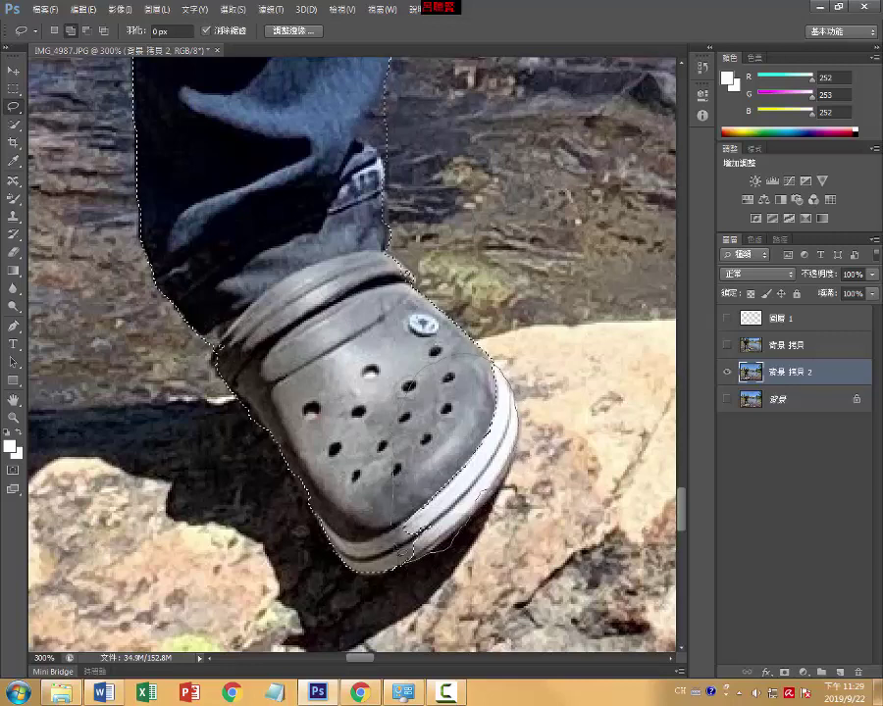
left_click_drag(419, 569, 498, 499)
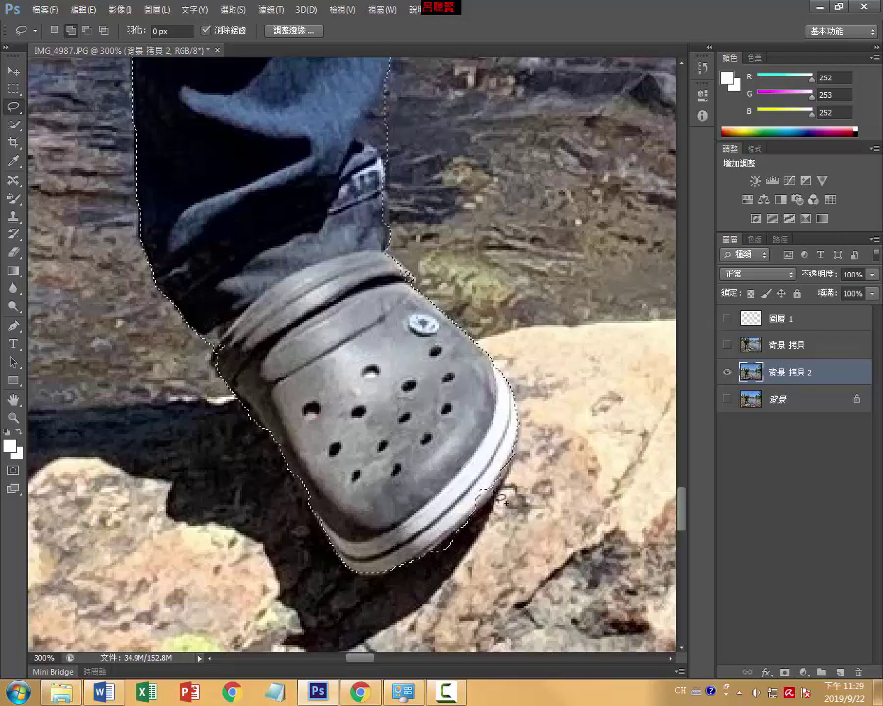
left_click_drag(434, 463, 436, 461)
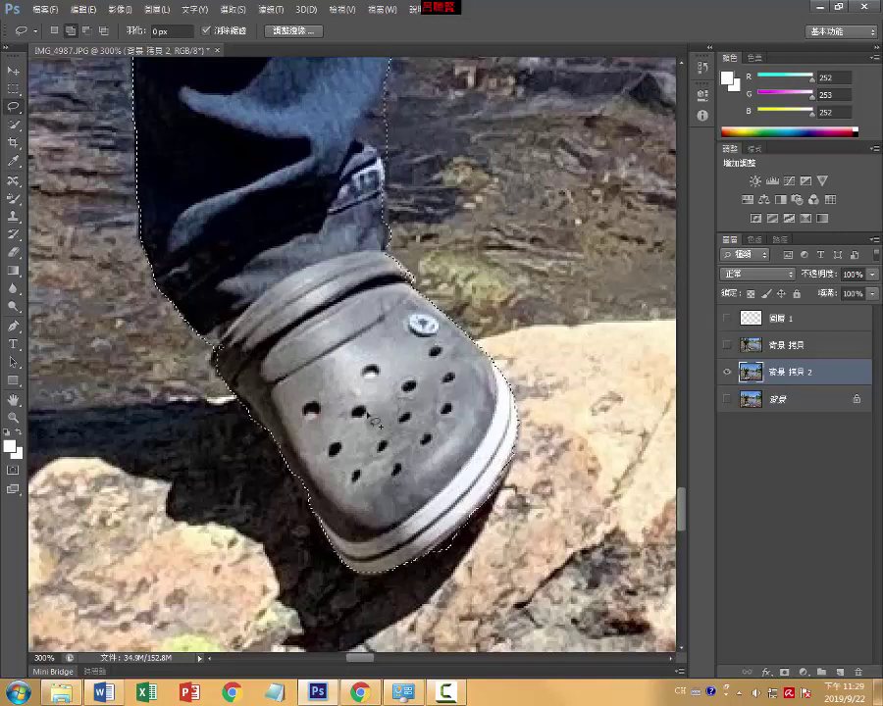
left_click_drag(517, 360, 775, 324)
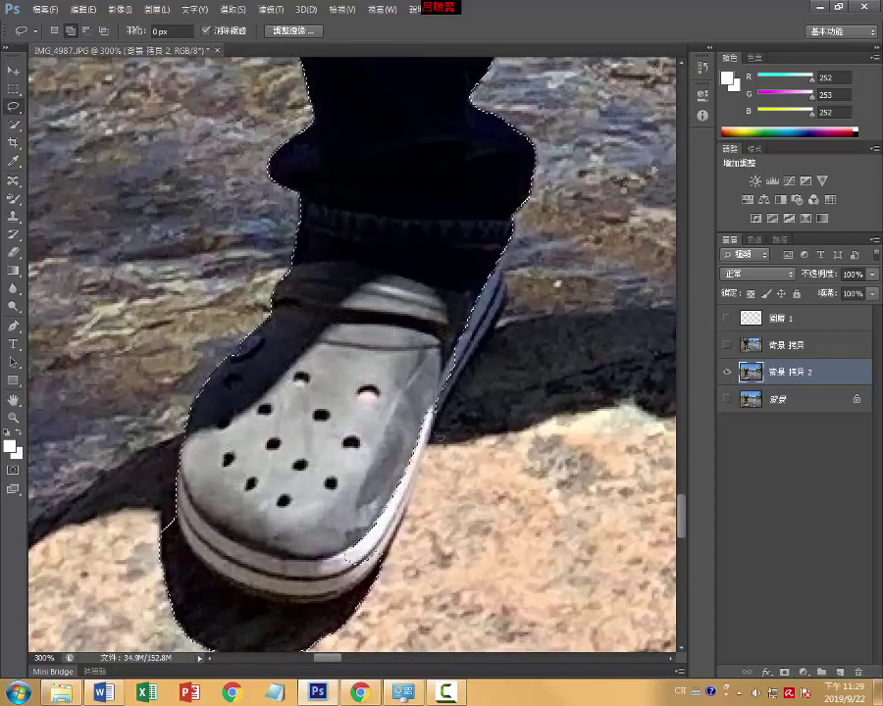
left_click_drag(395, 426, 380, 309)
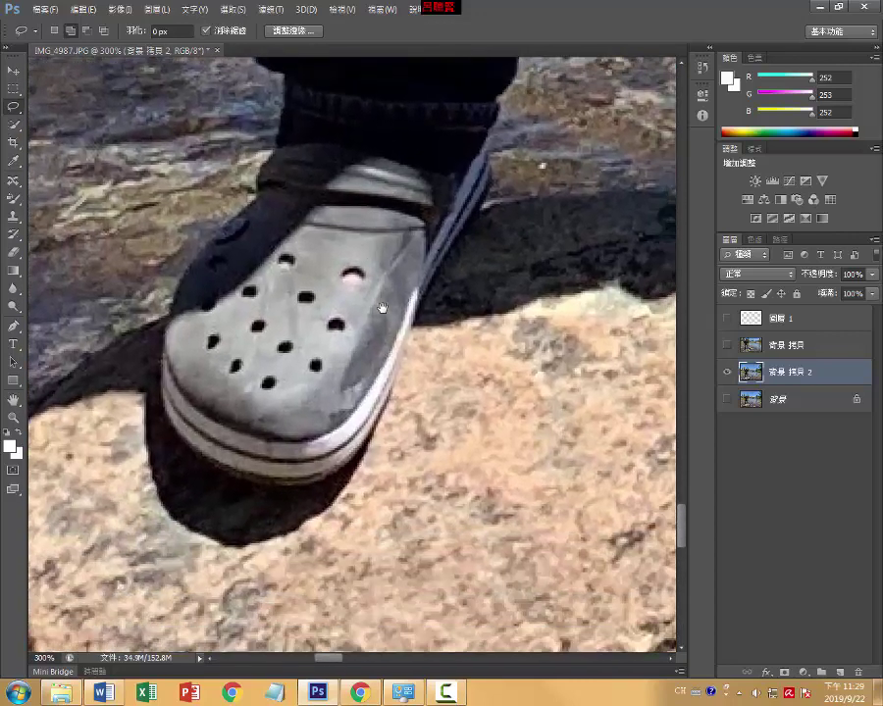
- Lasso the shoe's shadow on the rock out of the selection
left_click(86, 31)
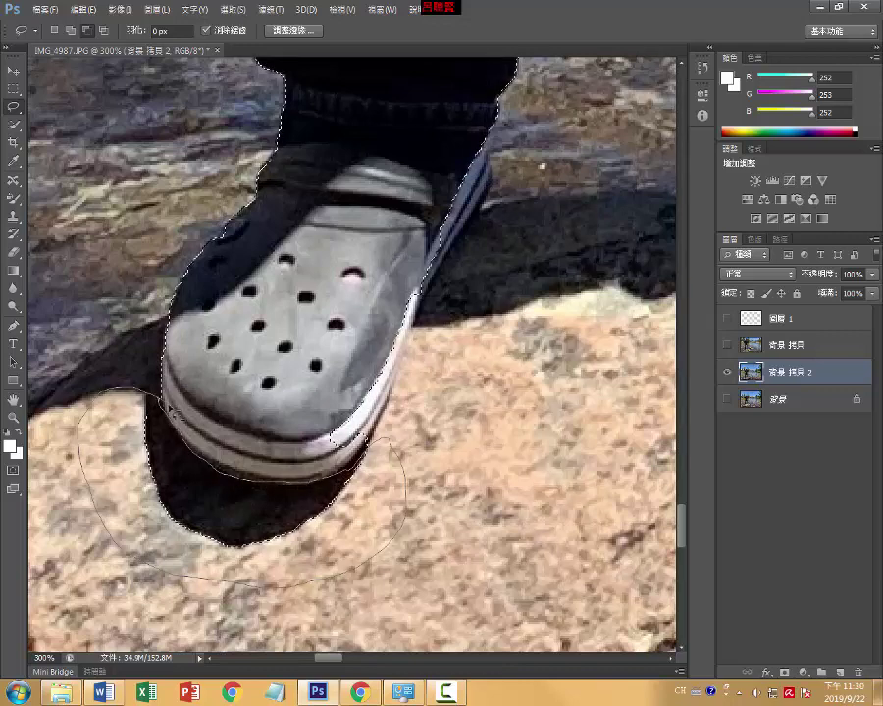
left_click_drag(164, 407, 163, 400)
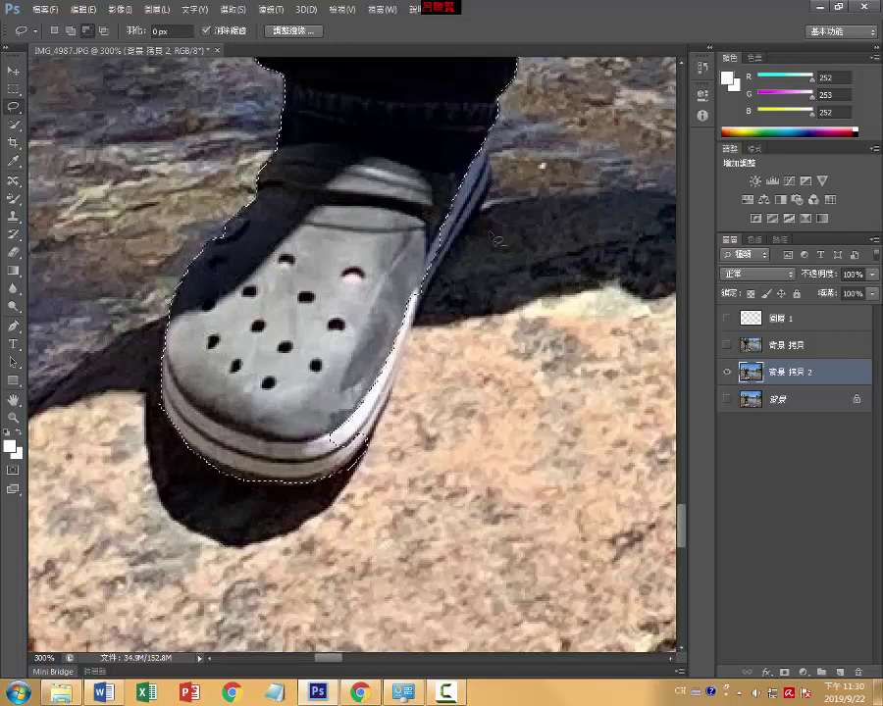
left_click(71, 30)
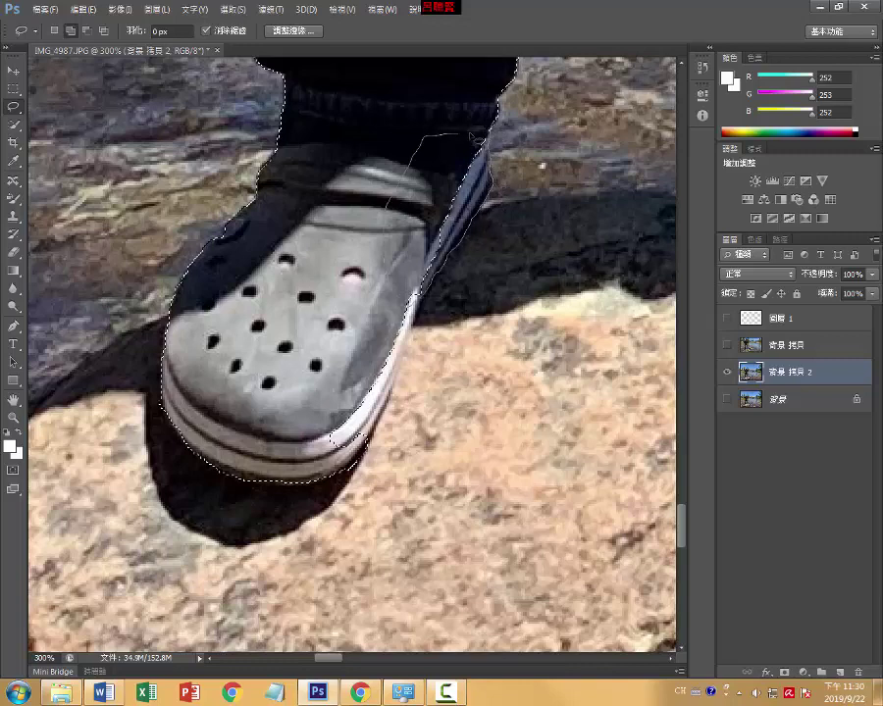
- Pan the view up and left to bring the man's arm into view
left_click_drag(367, 51, 389, 230)
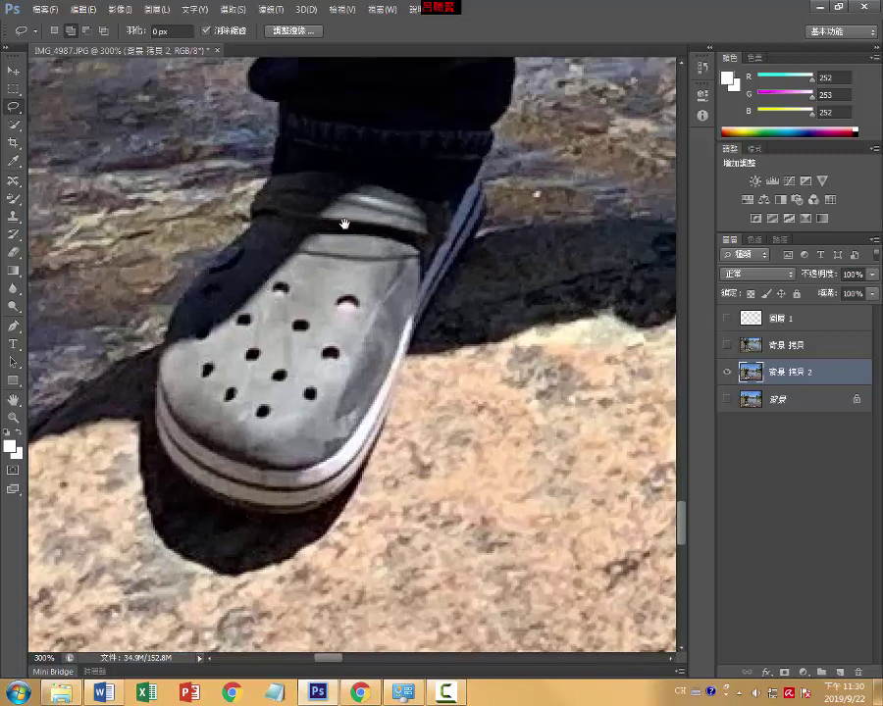
scroll(377, 234, "up", 1)
scroll(364, 255, "up", 5)
scroll(360, 240, "up", 2)
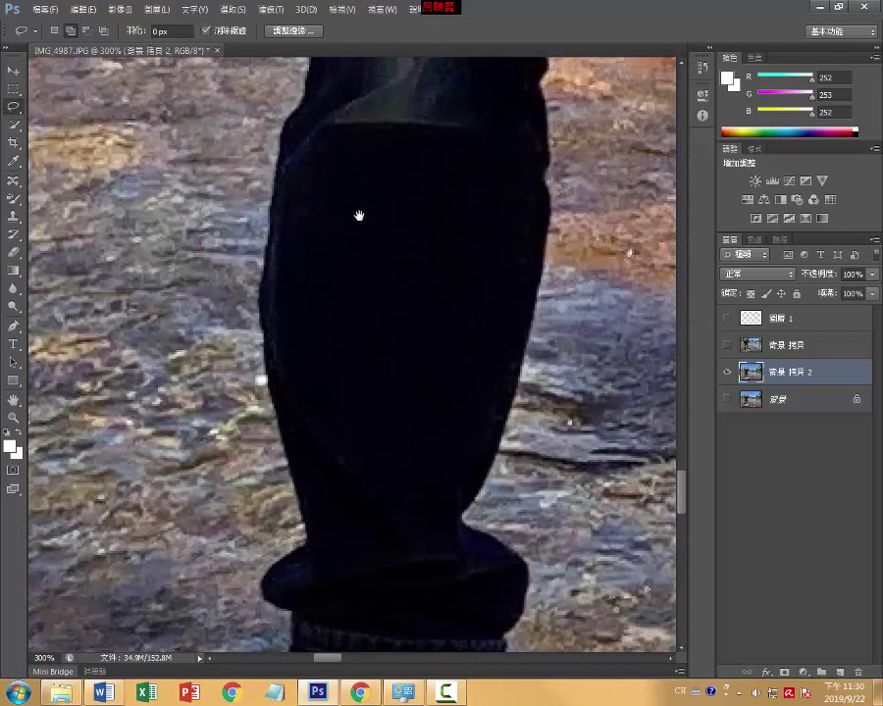
scroll(356, 196, "up", 1)
scroll(330, 392, "up", 2)
scroll(367, 245, "up", 2)
scroll(359, 199, "up", 2)
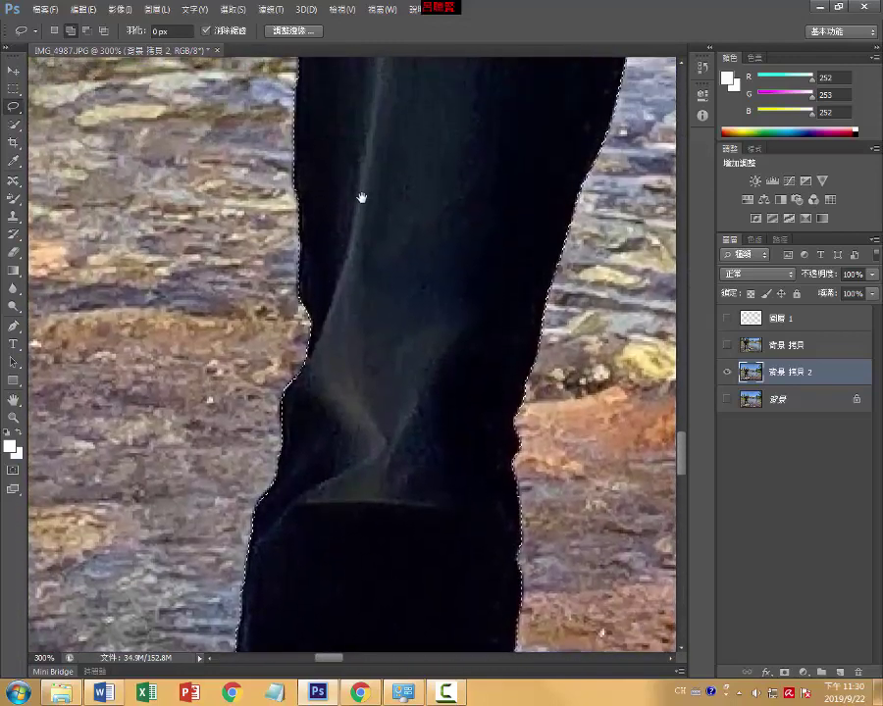
scroll(308, 416, "up", 2)
scroll(307, 208, "up", 2)
scroll(303, 314, "up", 1)
scroll(349, 297, "up", 3)
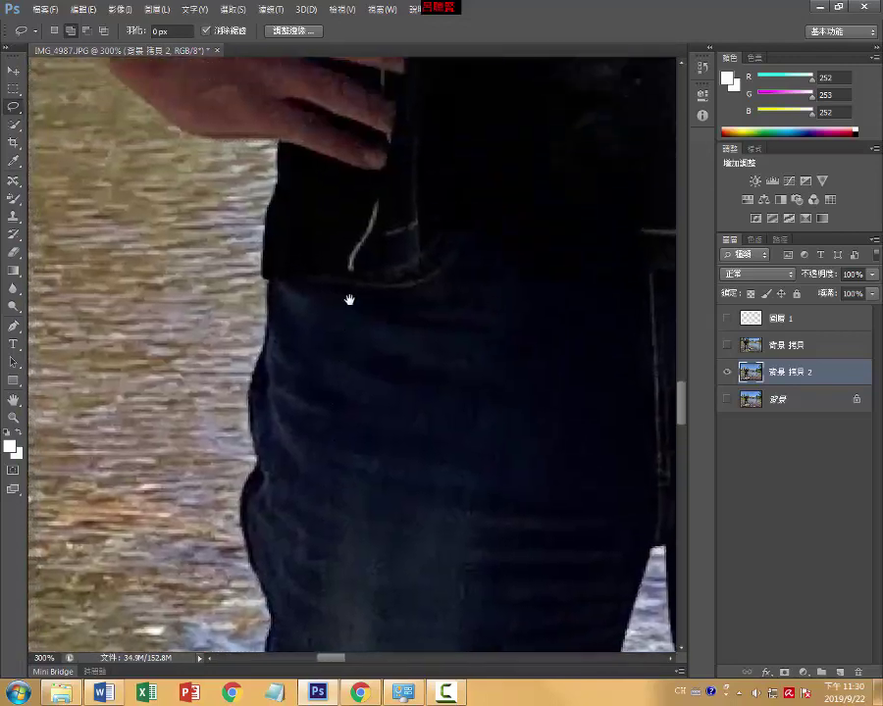
scroll(372, 295, "up", 2)
scroll(372, 295, "up", 1)
scroll(373, 379, "up", 2)
scroll(394, 529, "up", 5)
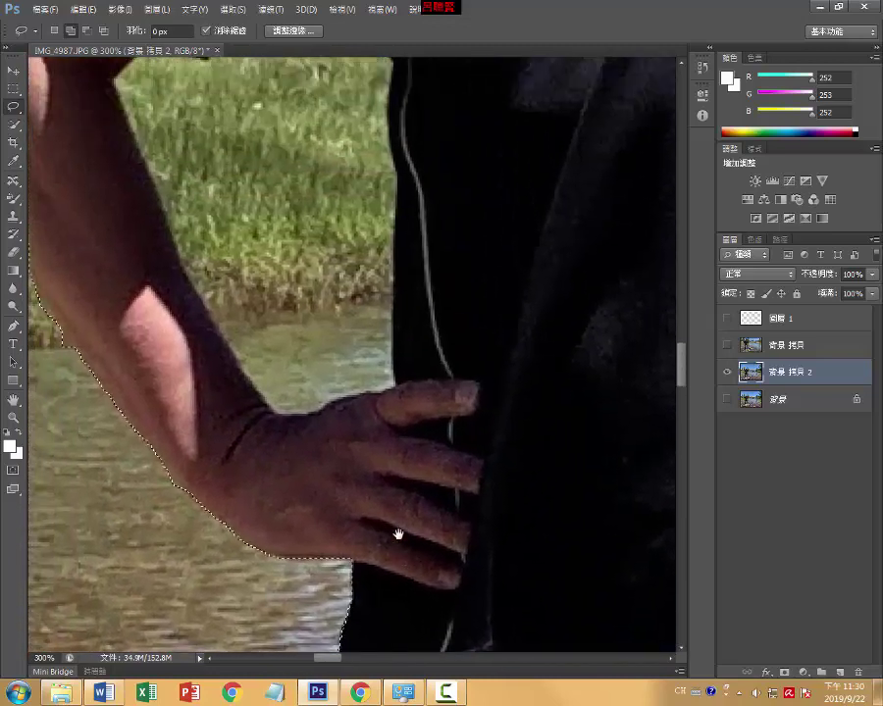
scroll(415, 500, "up", 2)
scroll(317, 340, "up", 1)
scroll(317, 340, "left", 2)
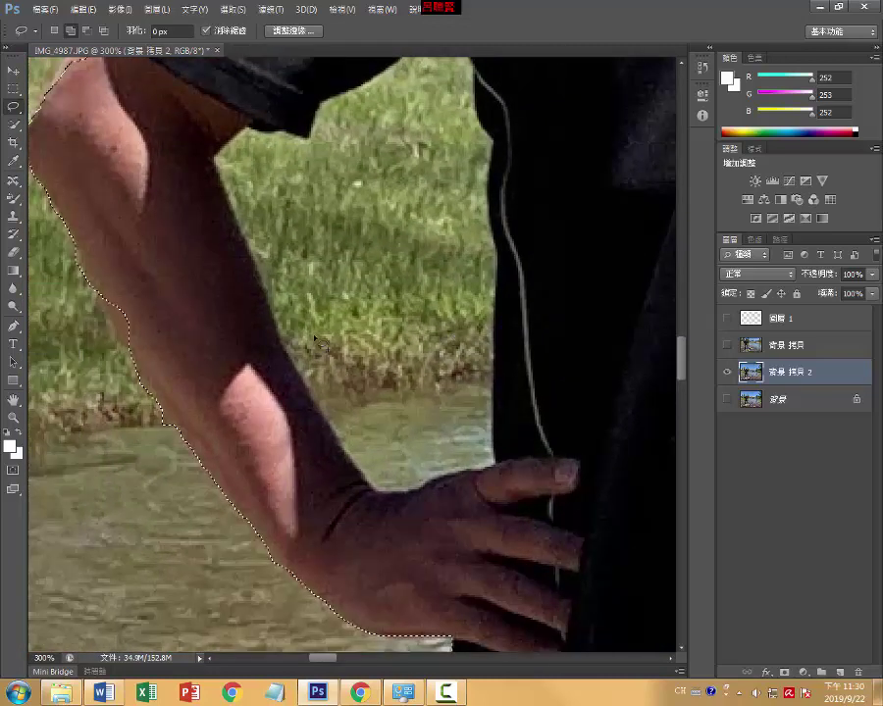
- Deselect and then reselect the arm selection with Ctrl+D and Ctrl+Shift+D
key("ctrl+d")
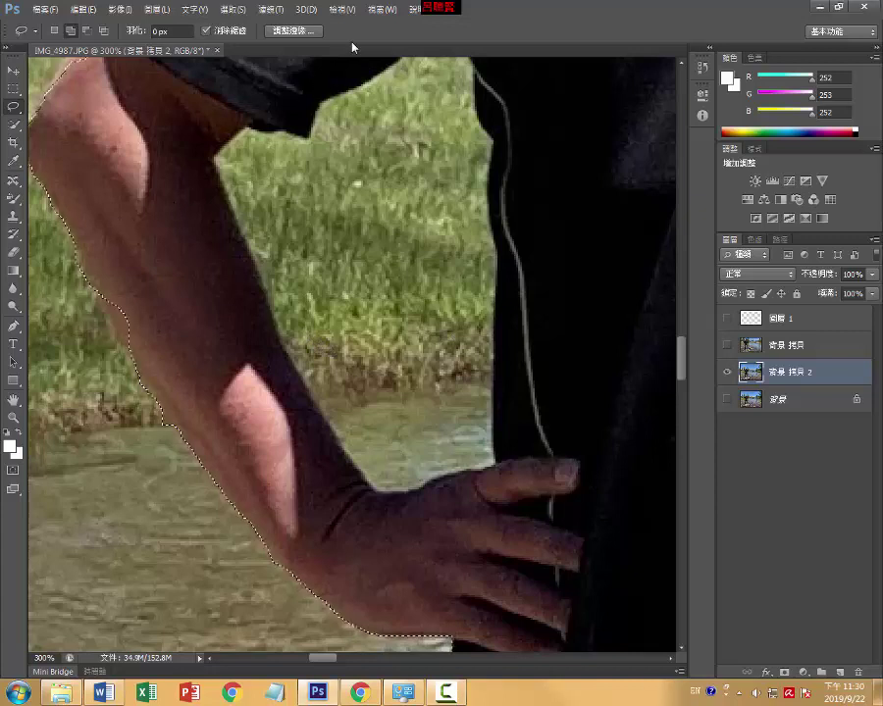
key("ctrl+shift+d")
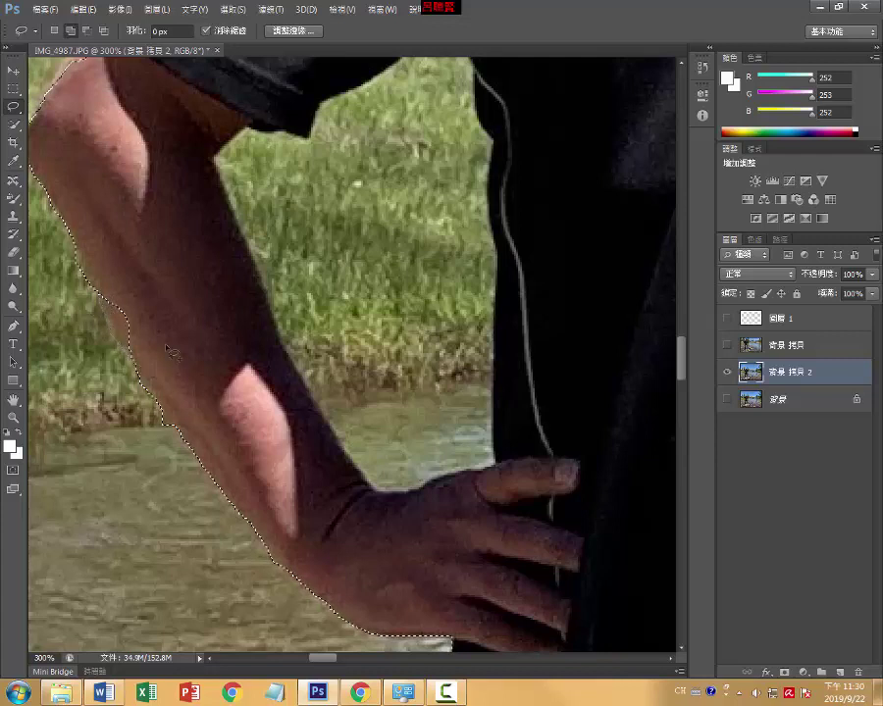
left_click_drag(101, 301, 103, 302)
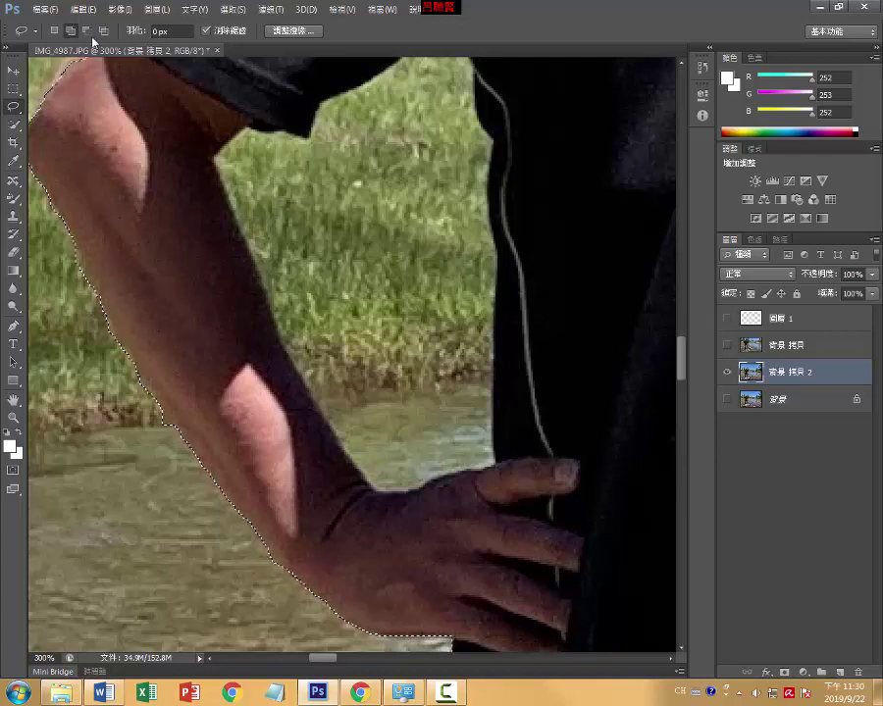
- With the Polygonal Lasso, trace down the arm's inner edge to the wrist and hand
right_click(15, 106)
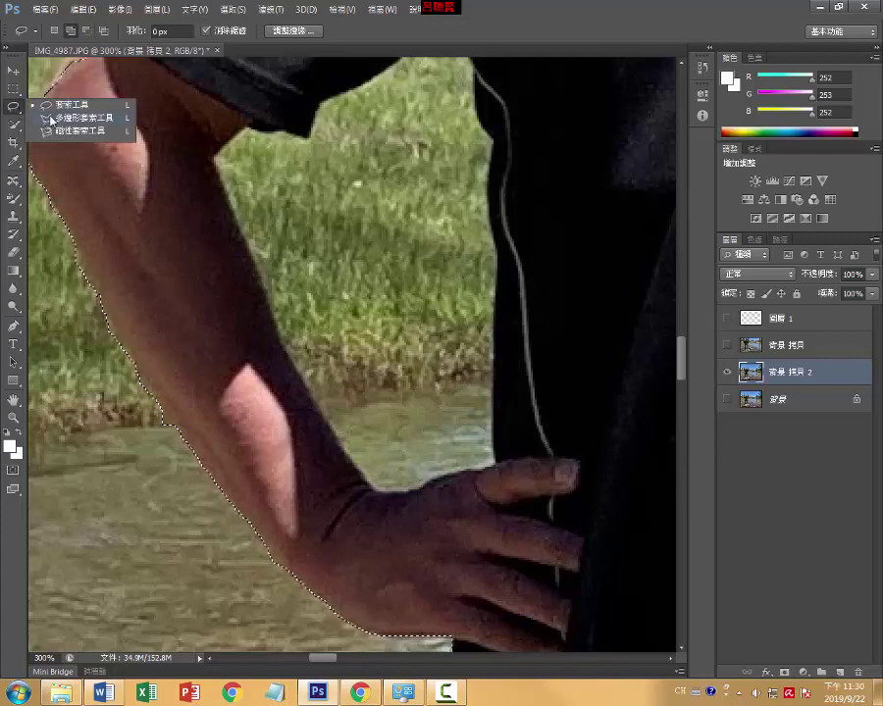
left_click(77, 122)
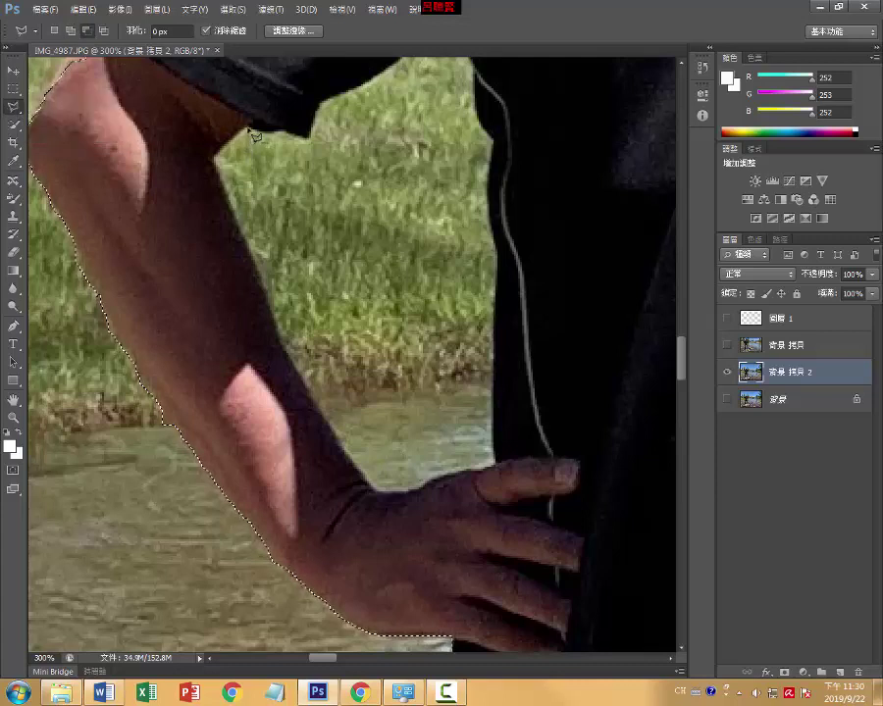
left_click(215, 156)
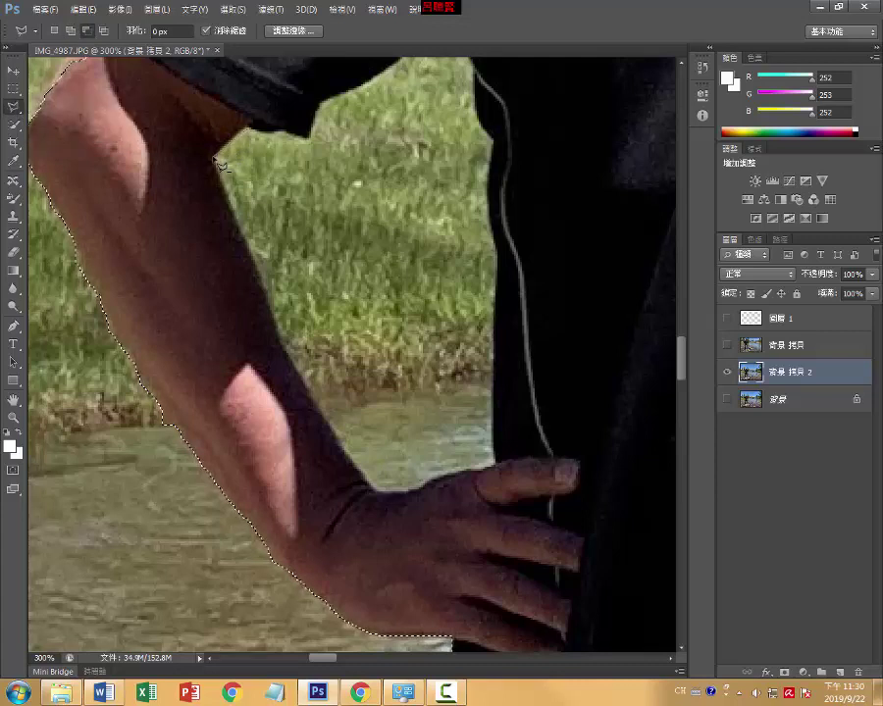
left_click(276, 315)
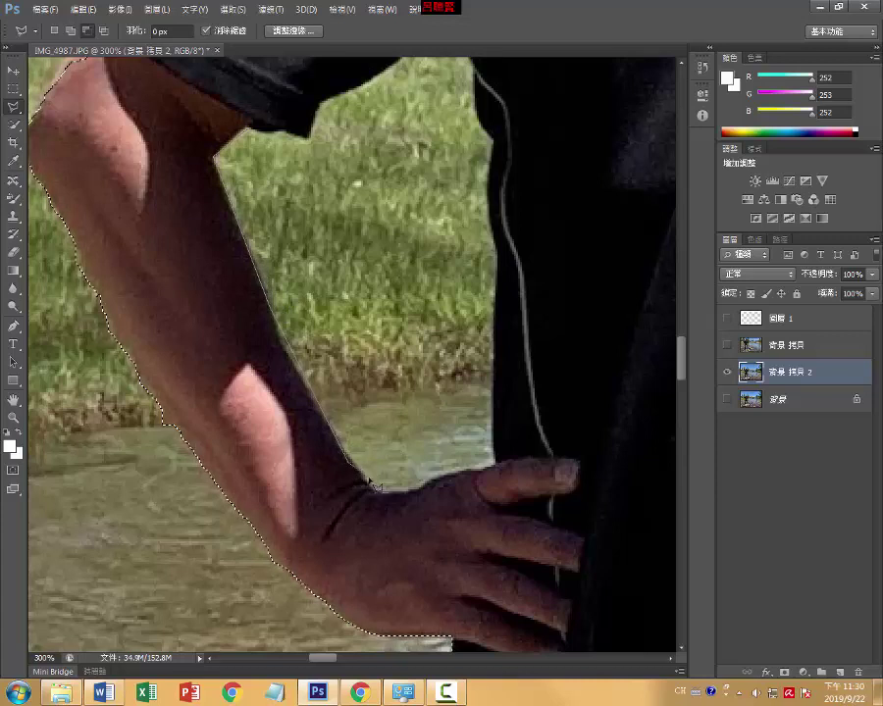
left_click(376, 490)
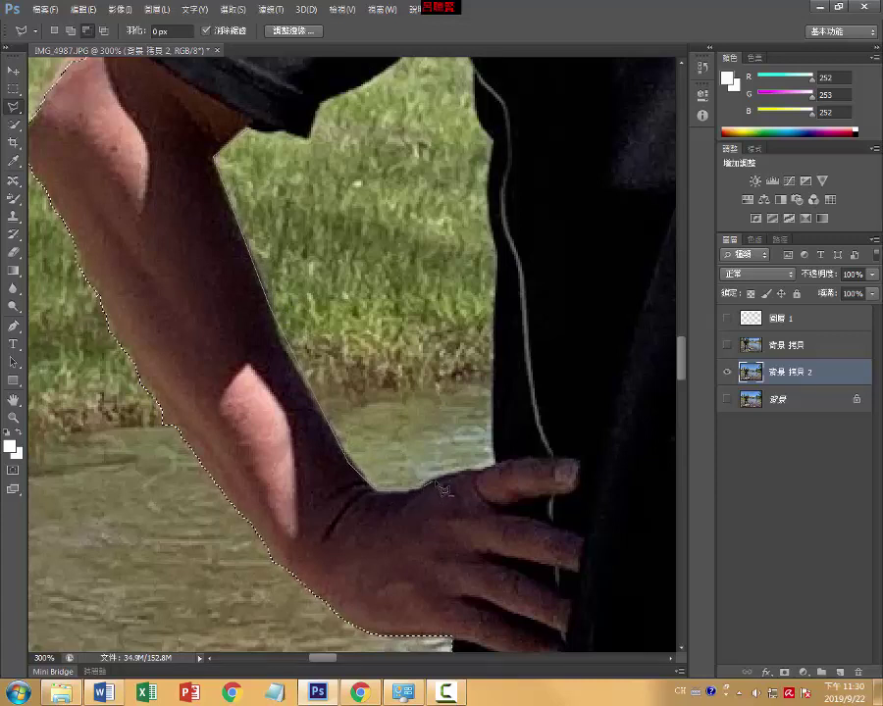
left_click(493, 467)
left_click(494, 304)
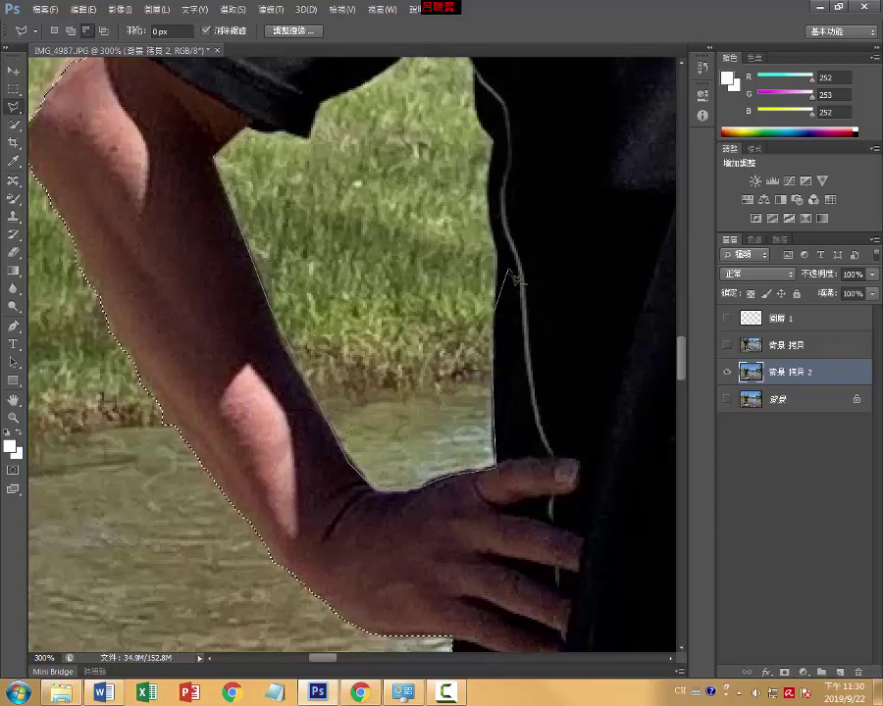
- Run the outline up the trouser edge and along the shirt, closing the grass-gap loop
left_click(500, 263)
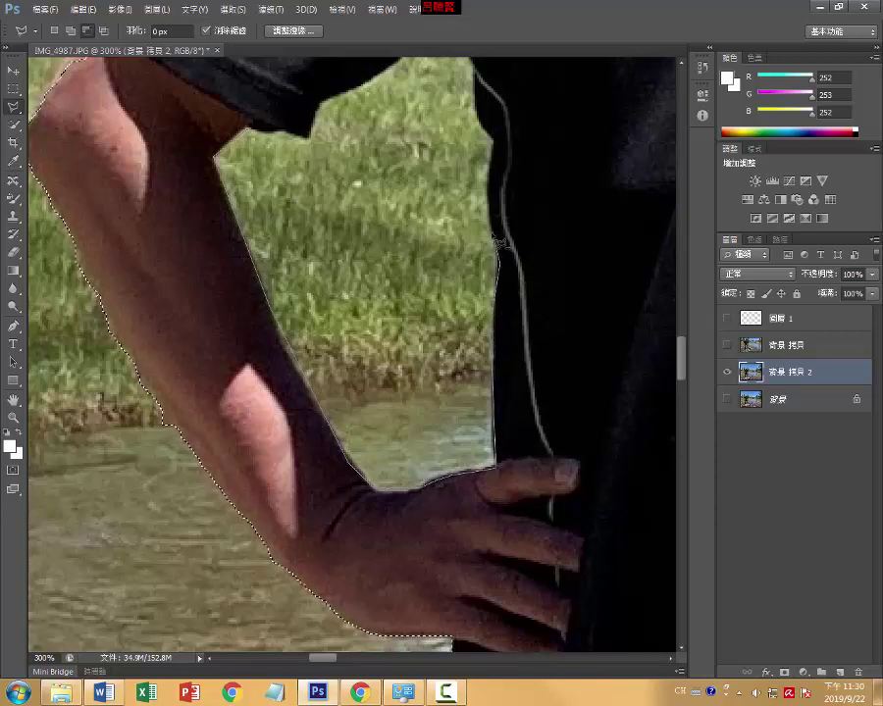
left_click(491, 185)
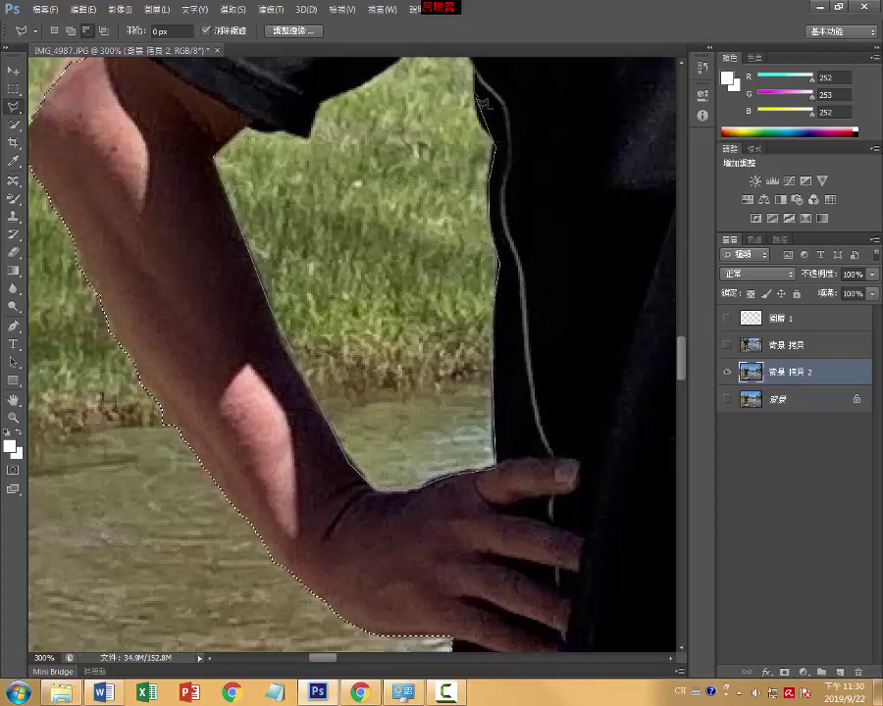
left_click(473, 60)
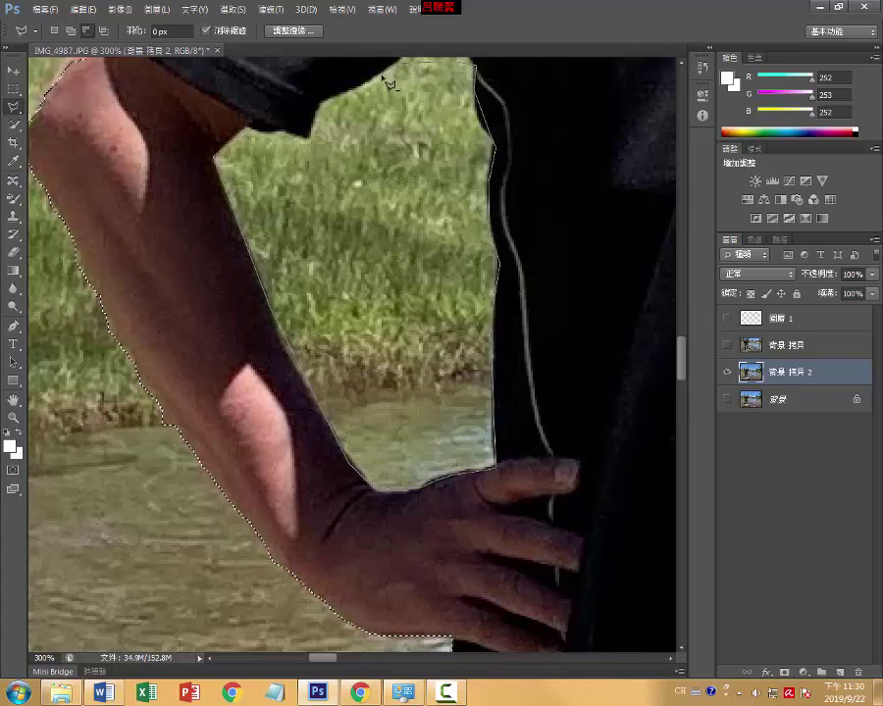
left_click(314, 132)
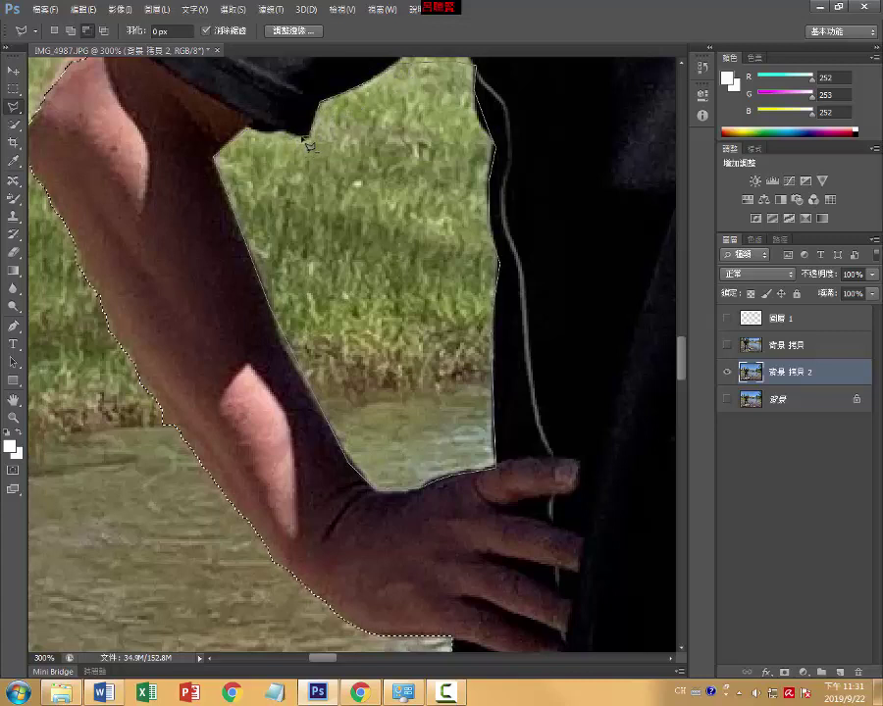
left_click(216, 157)
double_click(224, 177)
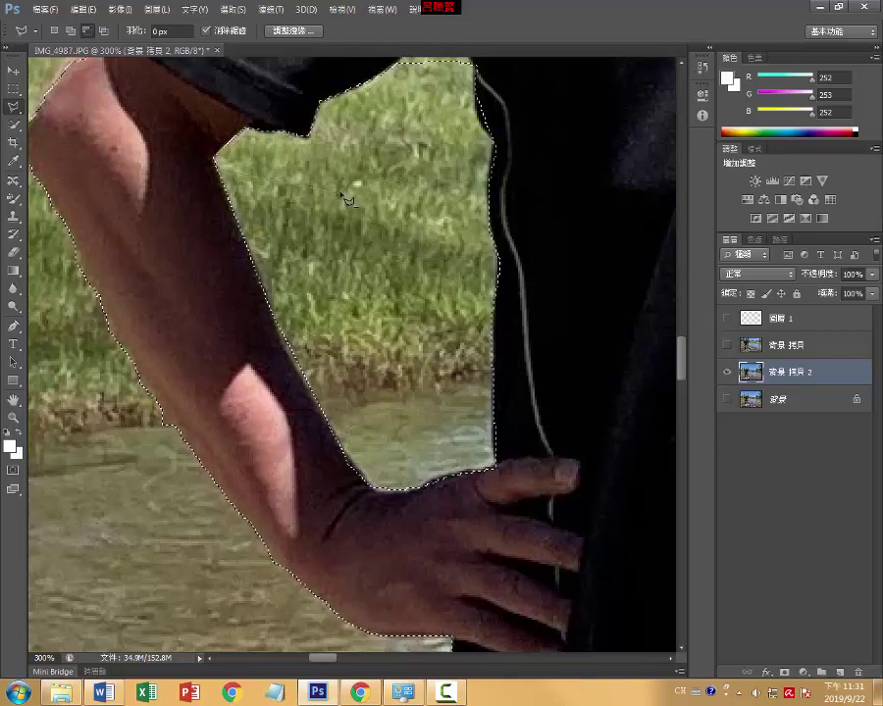
- Trace Polygonal Lasso points along the shirt sleeve and upper arm edges
left_click_drag(678, 362, 679, 358)
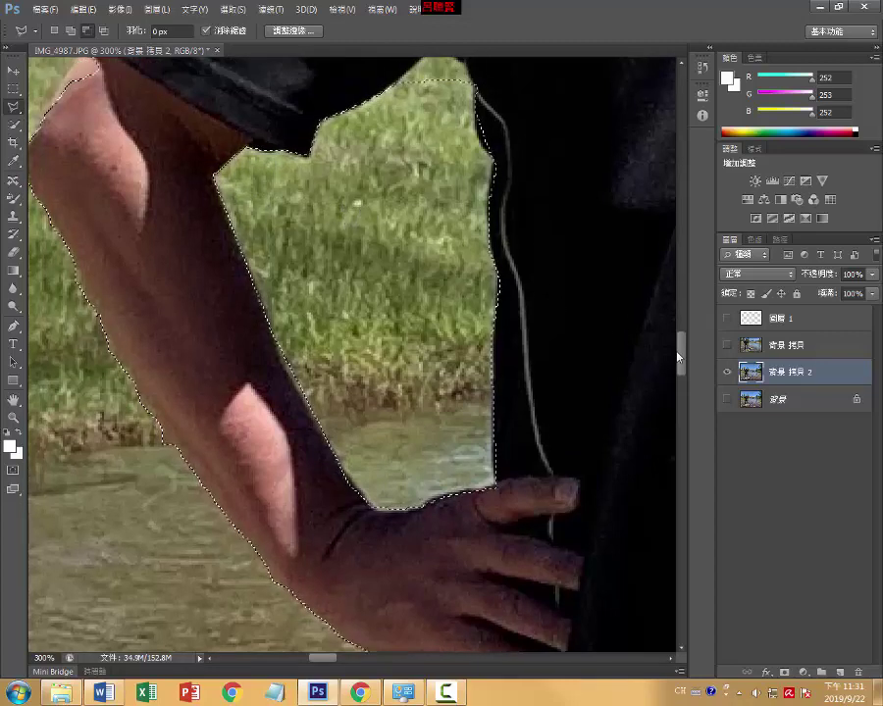
scroll(475, 246, "up", 5)
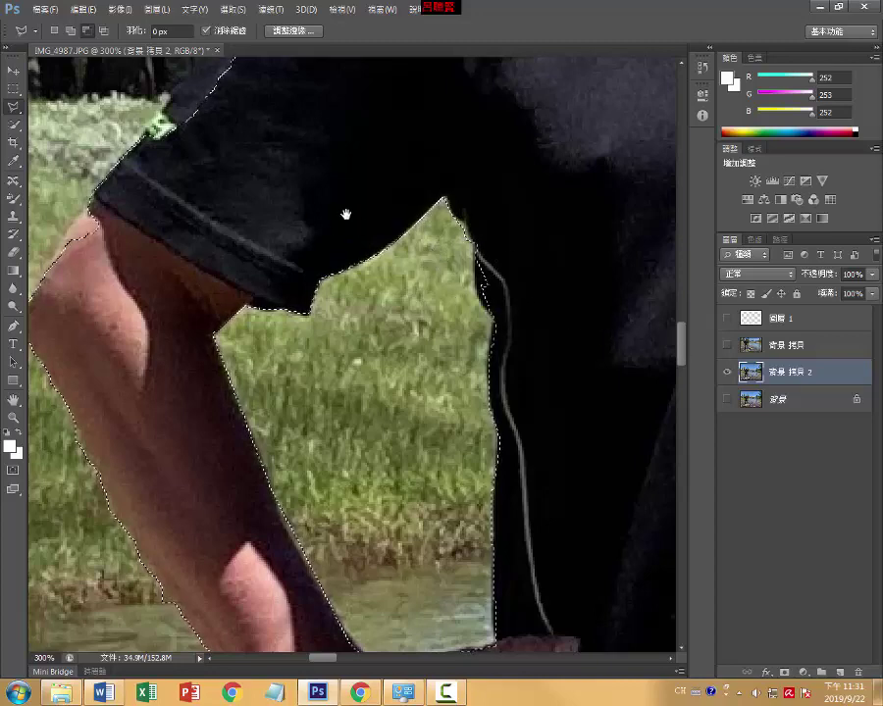
left_click_drag(344, 210, 403, 422)
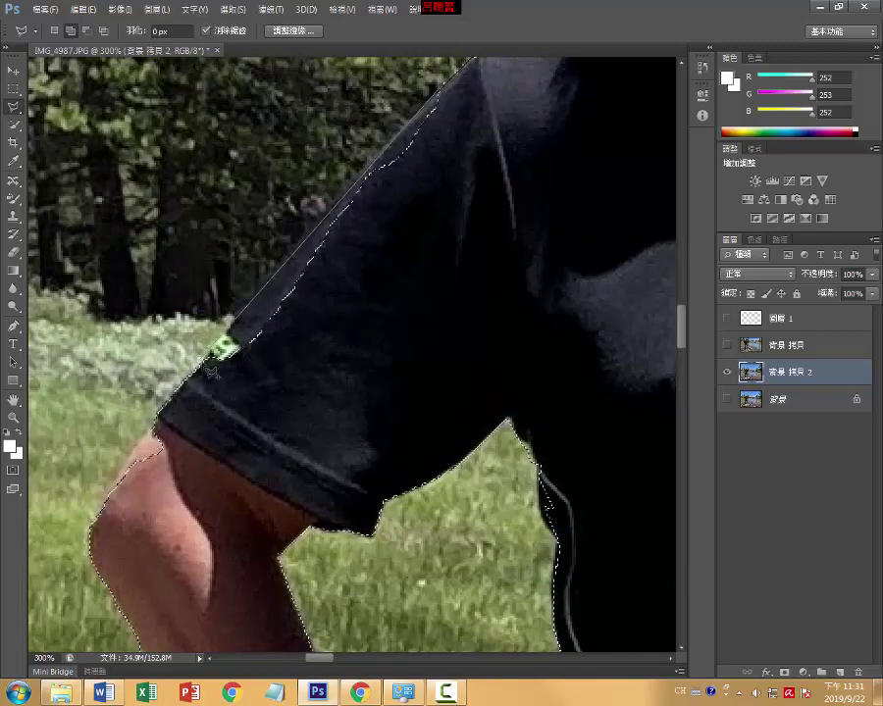
left_click(226, 359)
left_click(353, 360)
left_click(468, 188)
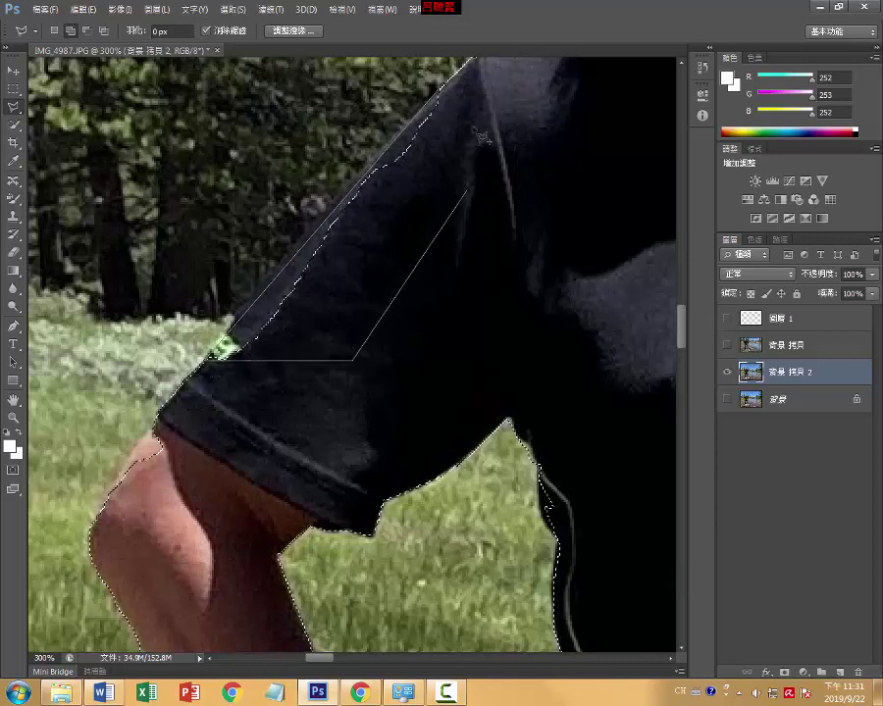
left_click(451, 98)
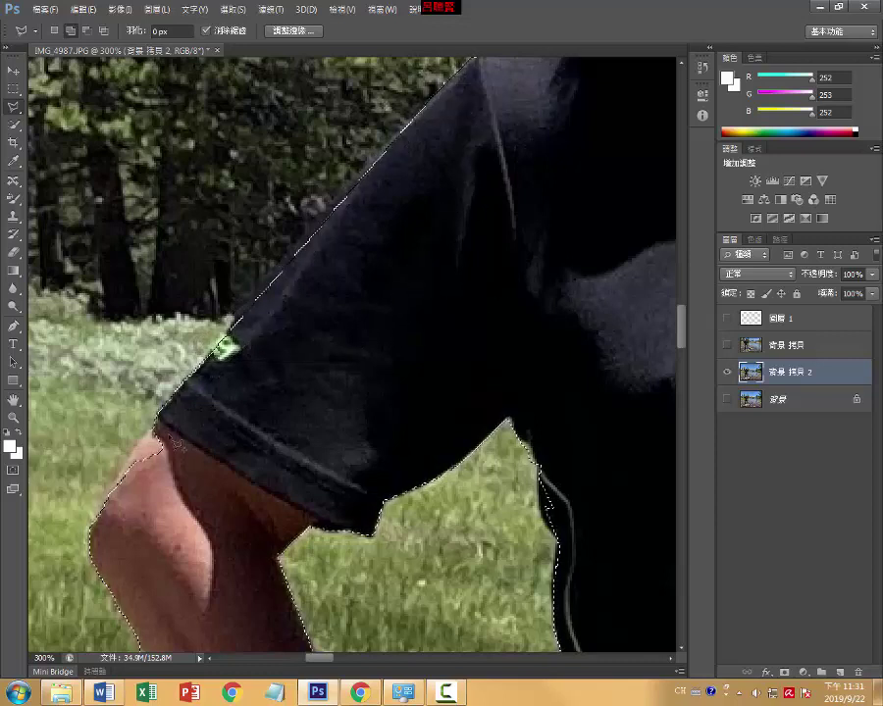
left_click(108, 501)
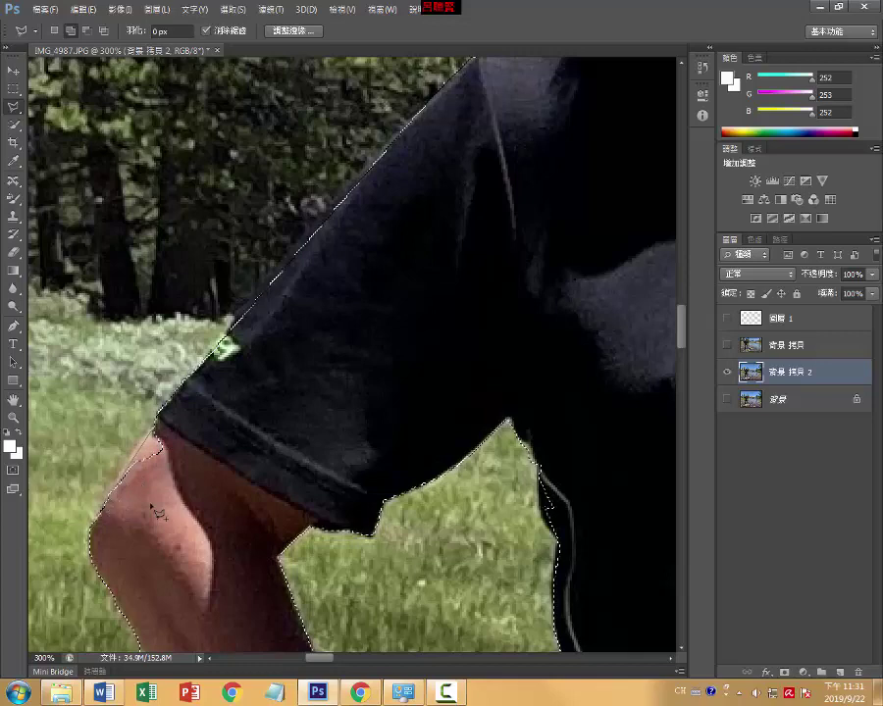
left_click(191, 494)
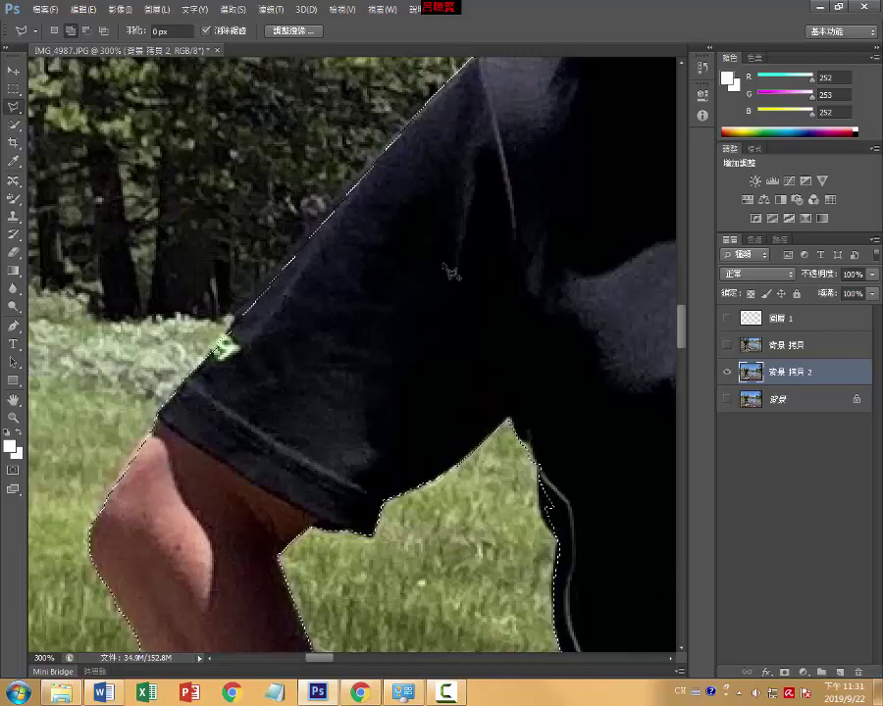
mouse_move(629, 79)
left_mouse_down()
mouse_move(466, 348)
mouse_move(319, 388)
left_mouse_up()
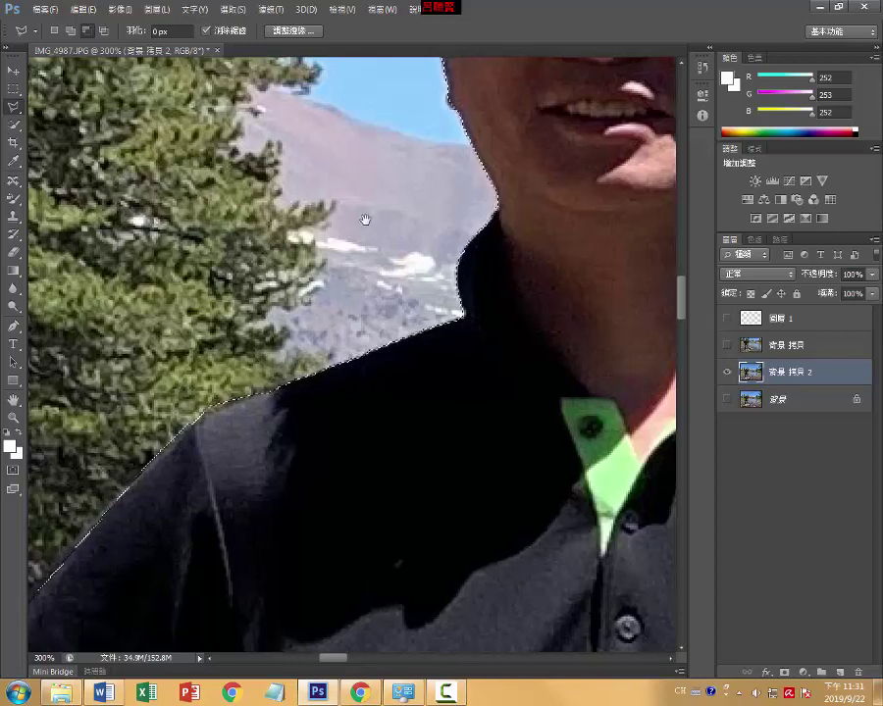
- Cancel the stray ear outline and add the collar edge beside the neck to the selection
mouse_move(365, 216)
left_mouse_down()
mouse_move(310, 387)
mouse_move(271, 450)
left_mouse_up()
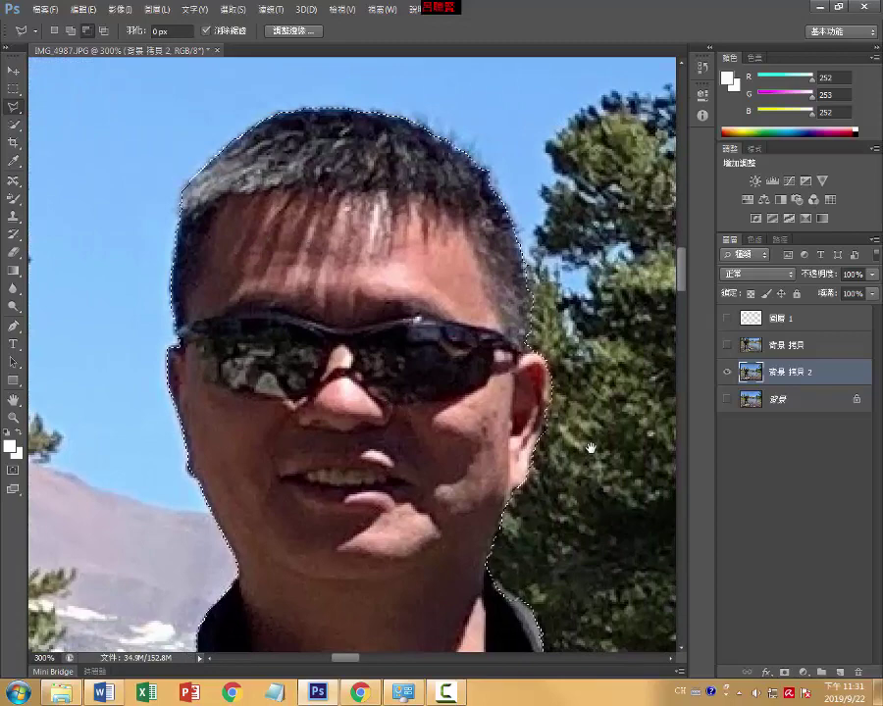
mouse_move(578, 457)
left_mouse_down()
mouse_move(519, 334)
mouse_move(487, 324)
left_mouse_up()
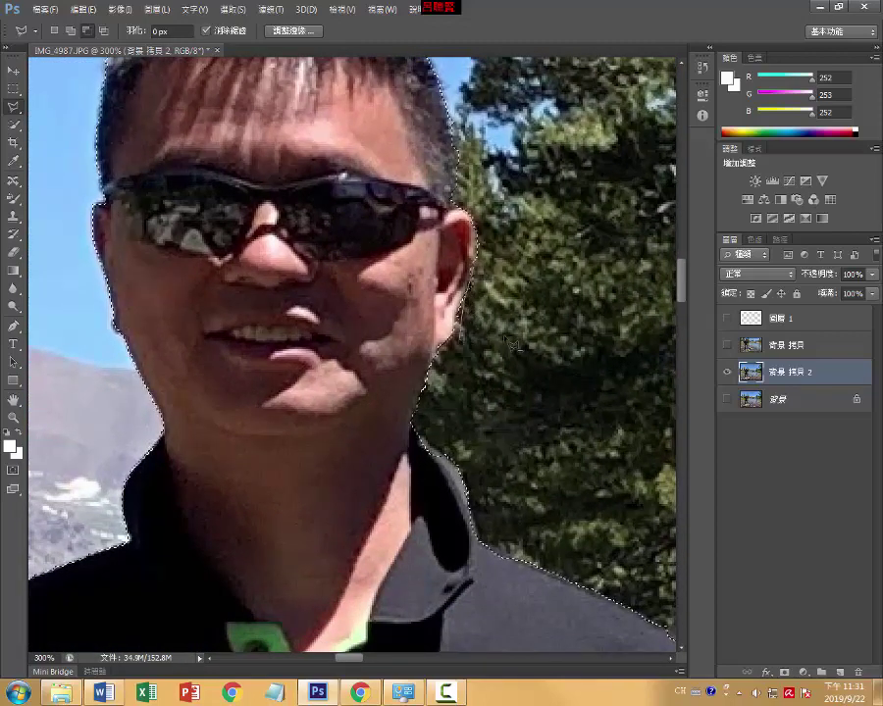
key("Escape")
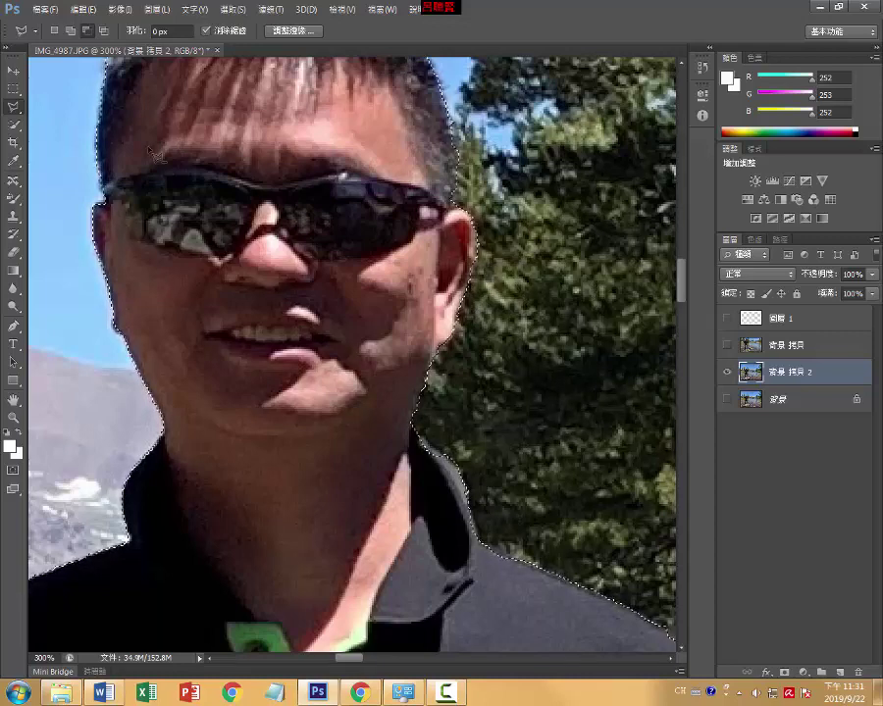
key("shift")
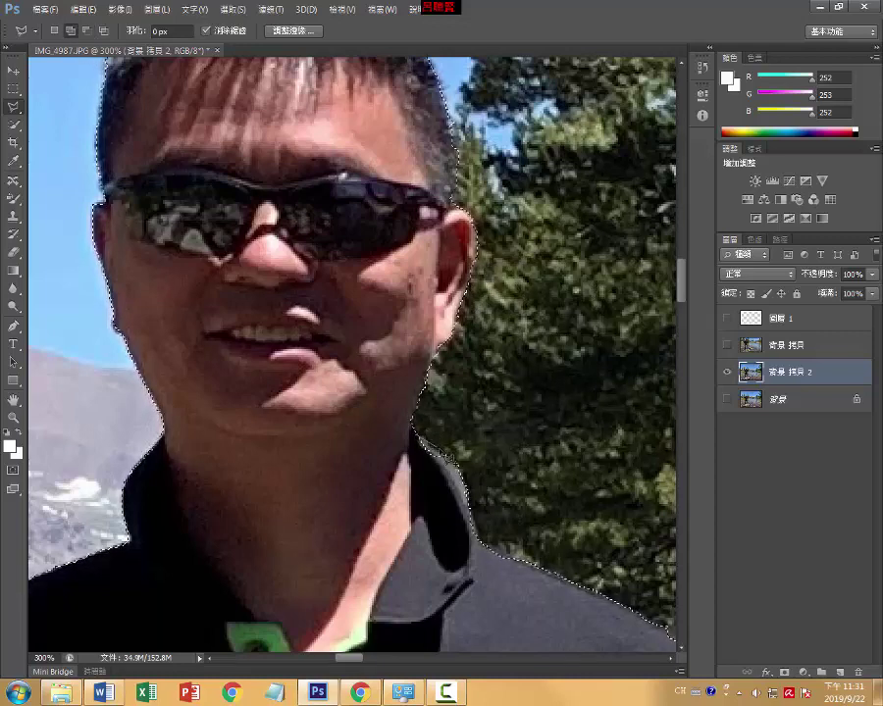
left_click(437, 461)
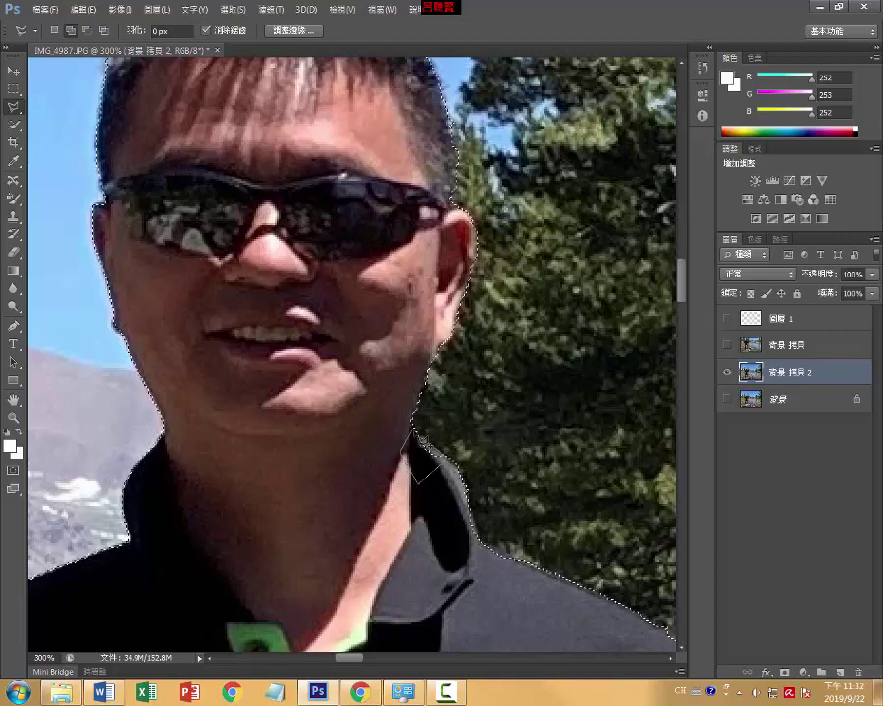
double_click(417, 480)
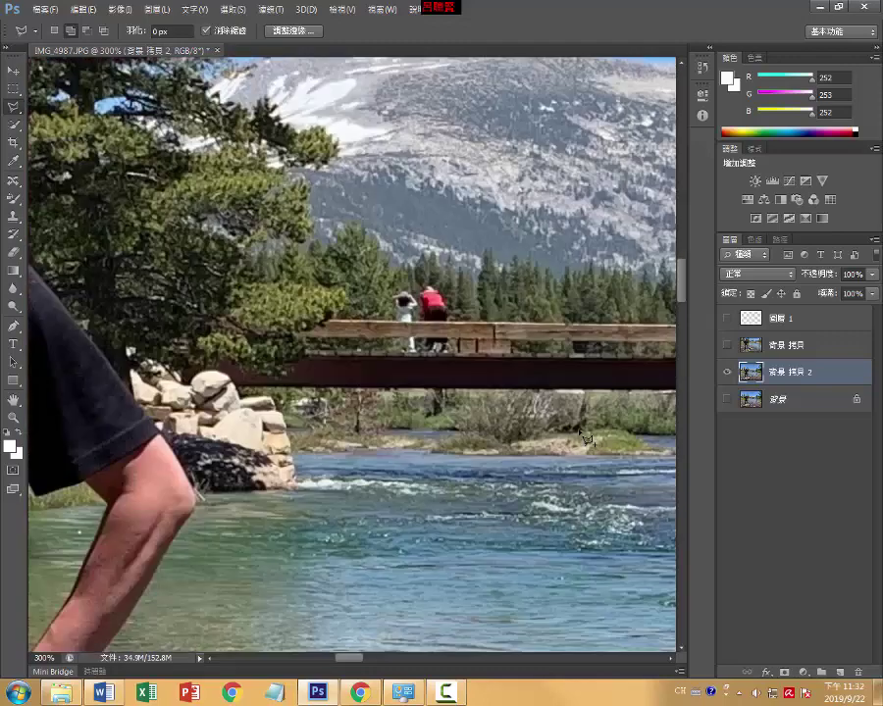
key("ctrl+0")
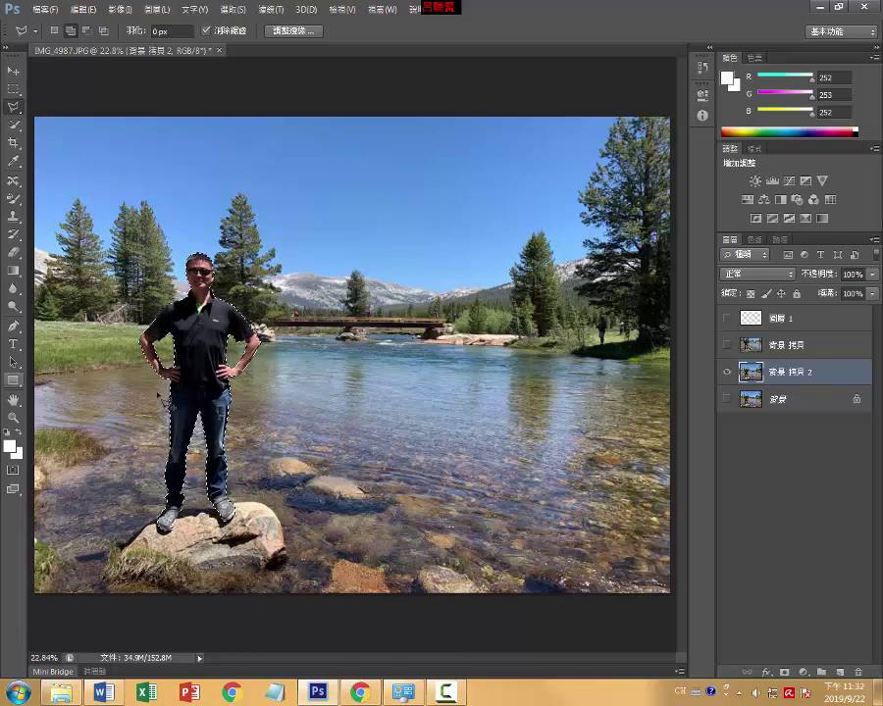
- Add the rock beneath the man's feet to the selection and copy the man and rock
key("ctrl+plus")
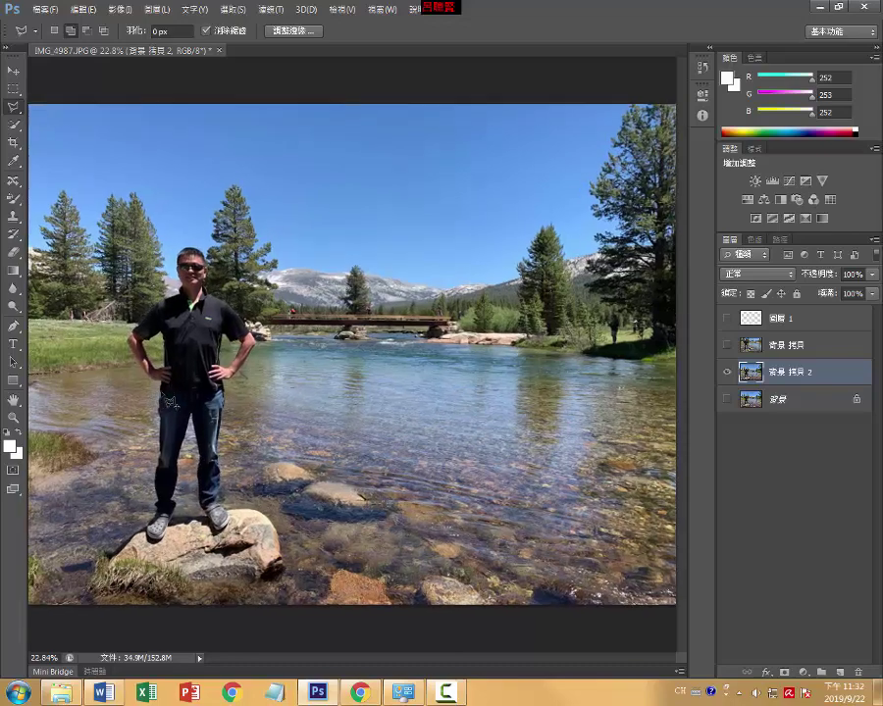
key("ctrl+plus")
key("ctrl+plus")
mouse_move(147, 526)
left_mouse_down()
mouse_move(382, 332)
mouse_move(387, 276)
left_mouse_up()
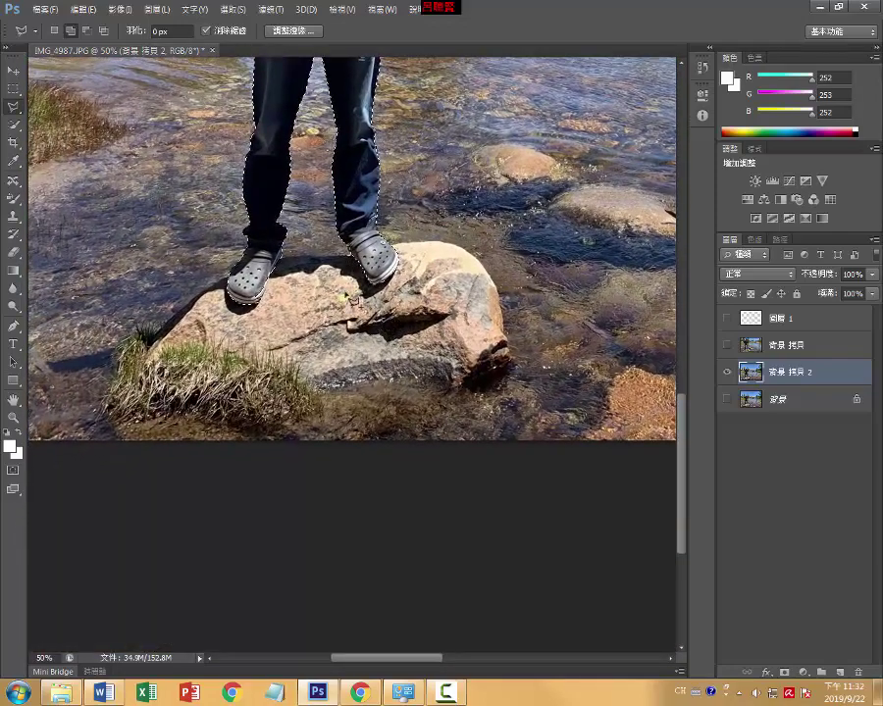
left_click(74, 36)
right_click(12, 108)
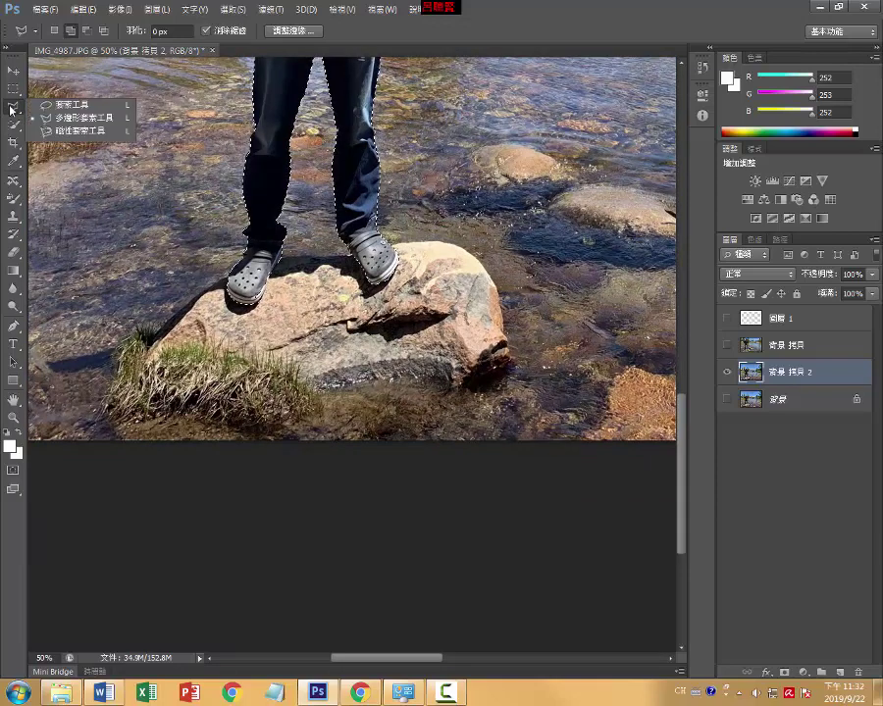
left_click(83, 118)
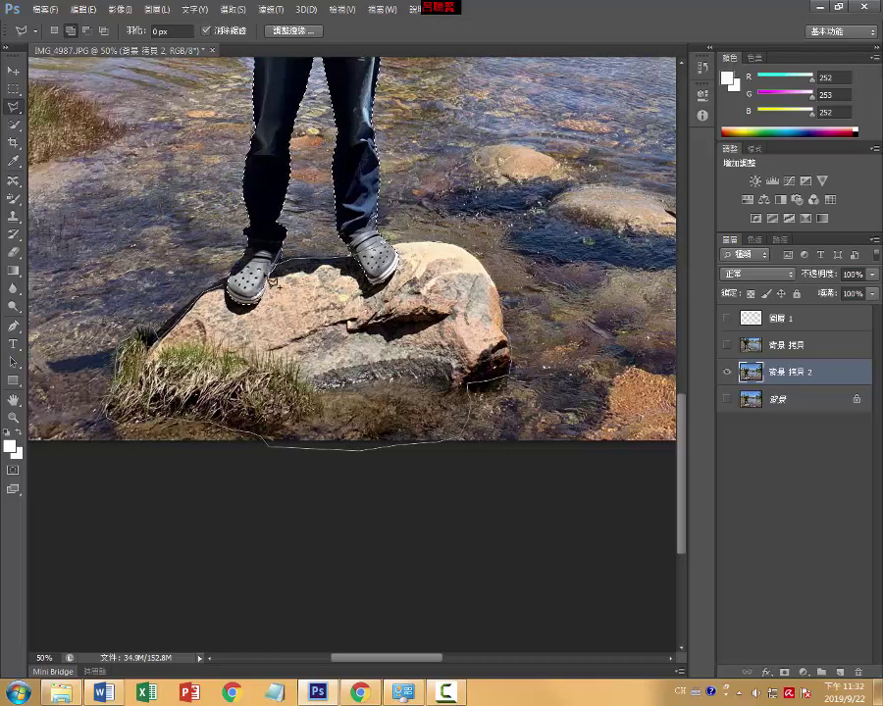
left_click(272, 280)
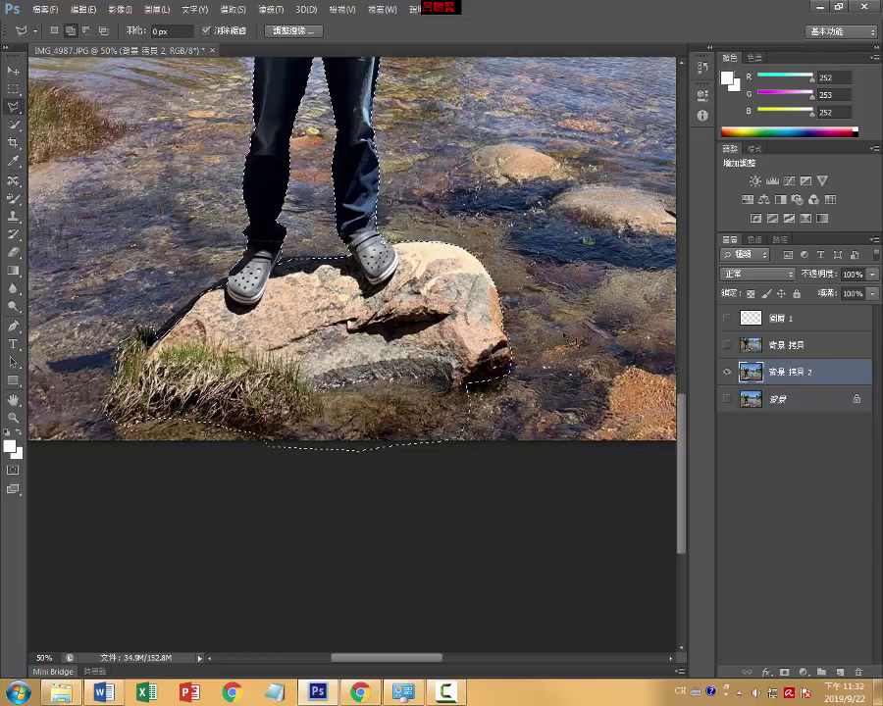
left_click(79, 10)
left_click(112, 107)
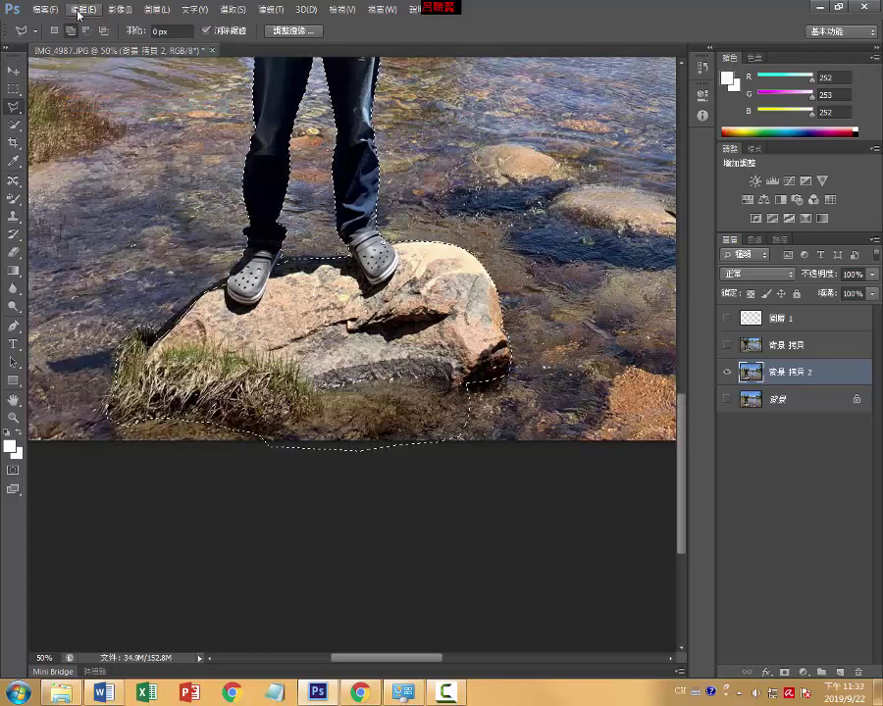
- Paste the man-and-rock cutout as Layer 2 and hide the original photo layer
left_click(78, 10)
left_click(98, 132)
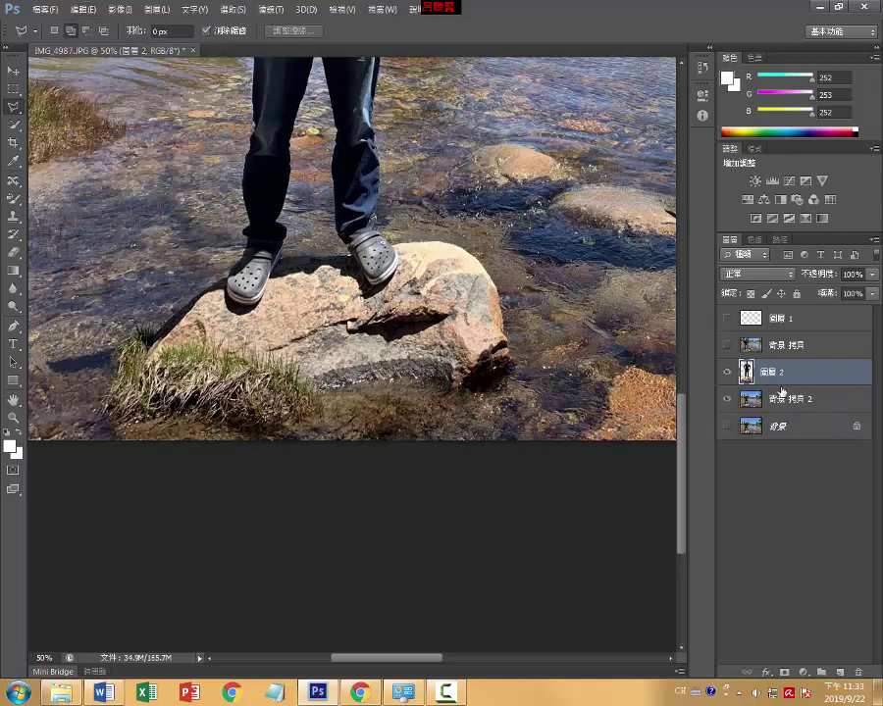
left_click(728, 399)
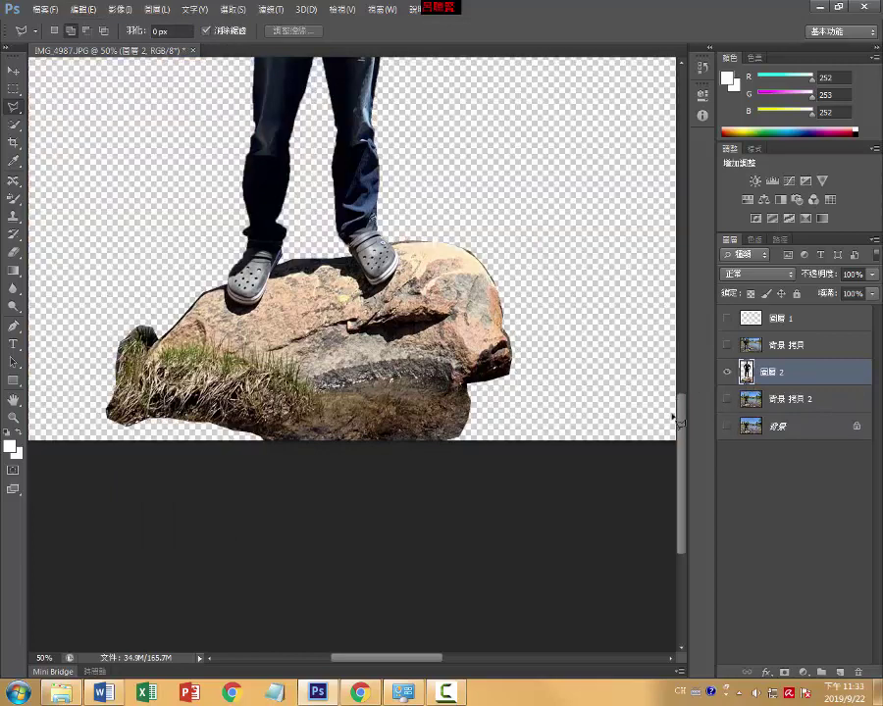
left_click_drag(681, 429, 679, 333)
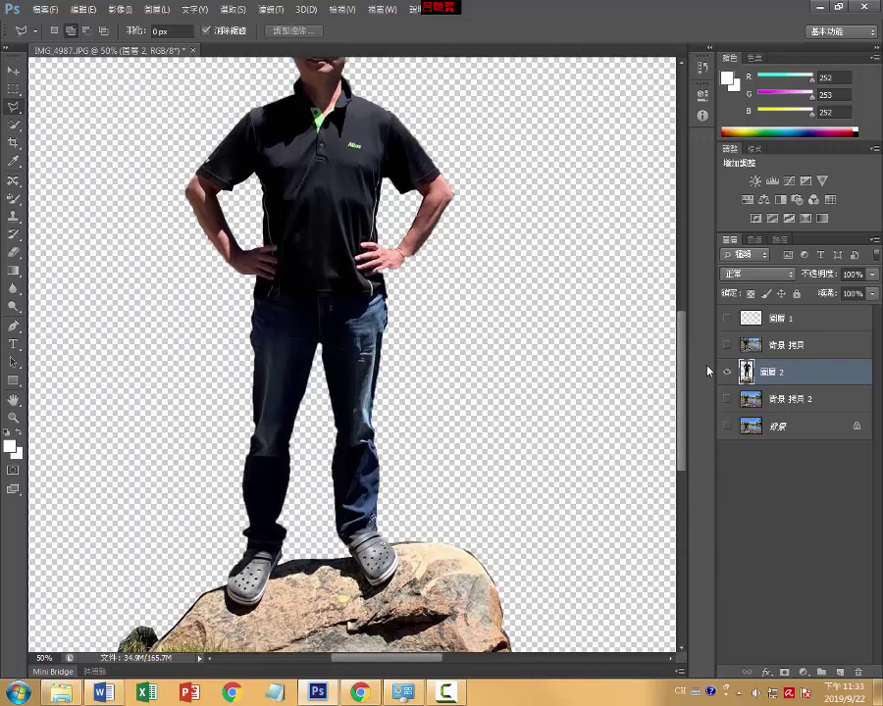
key("ctrl+0")
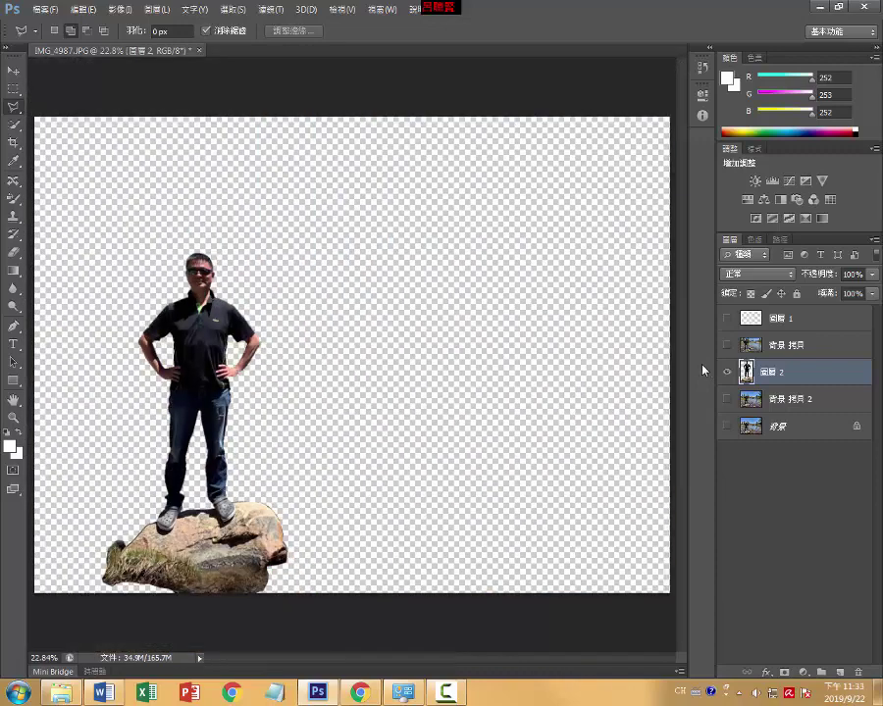
- Show the landscape and white frame layers and select both together
left_click(726, 345)
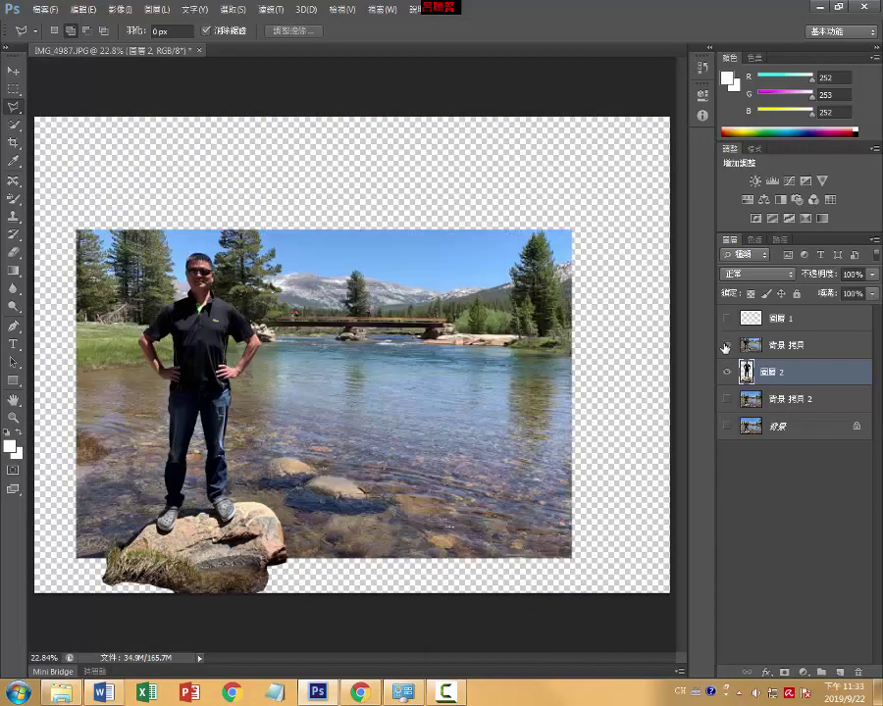
left_click(727, 318)
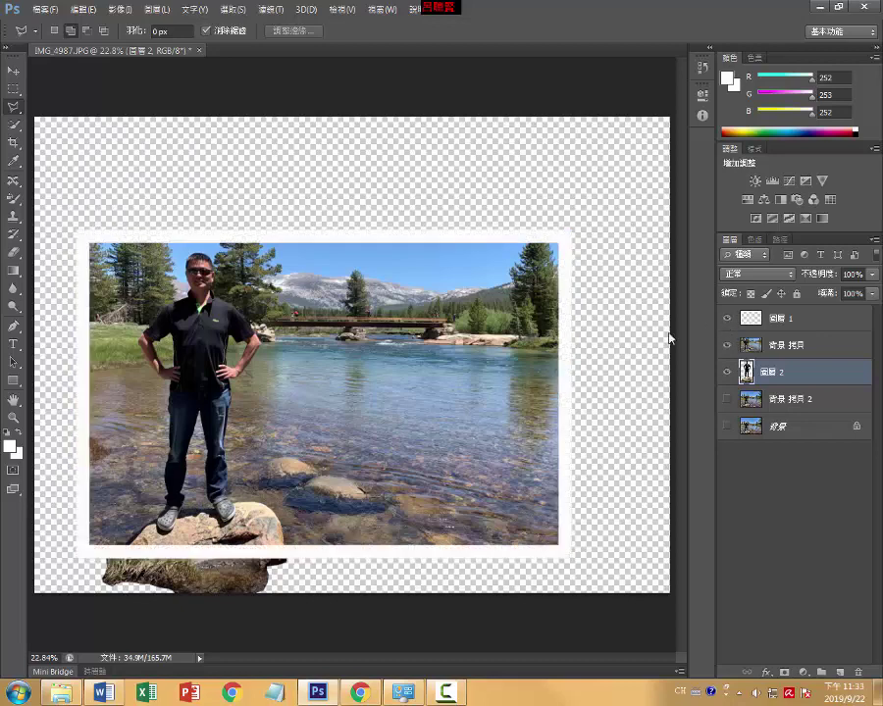
left_click(792, 321)
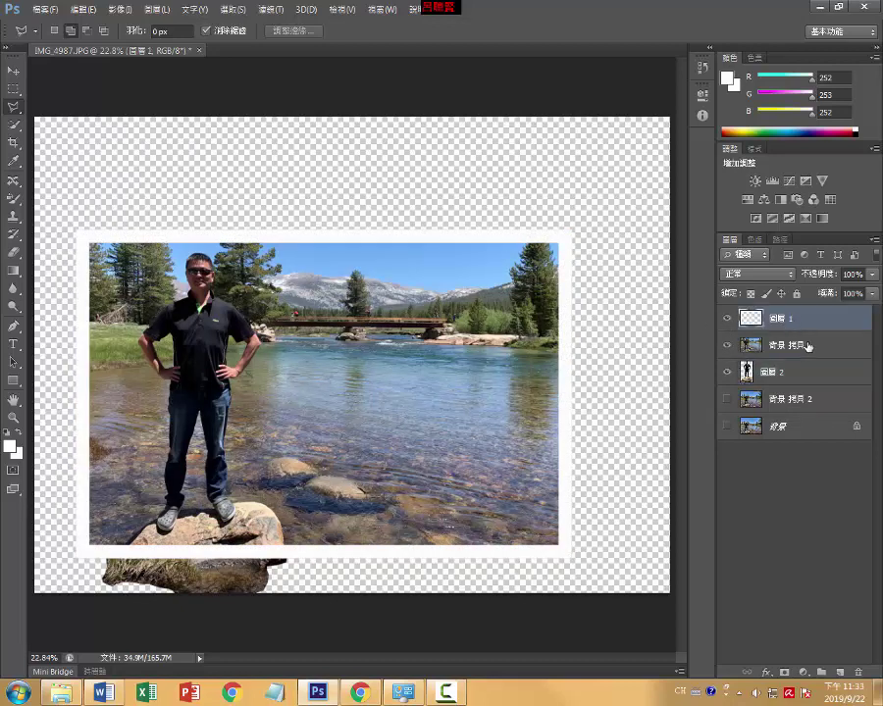
left_click(807, 345, "ctrl")
- Merge the frame and photo layers and rename the result 白色外框
right_click(807, 346)
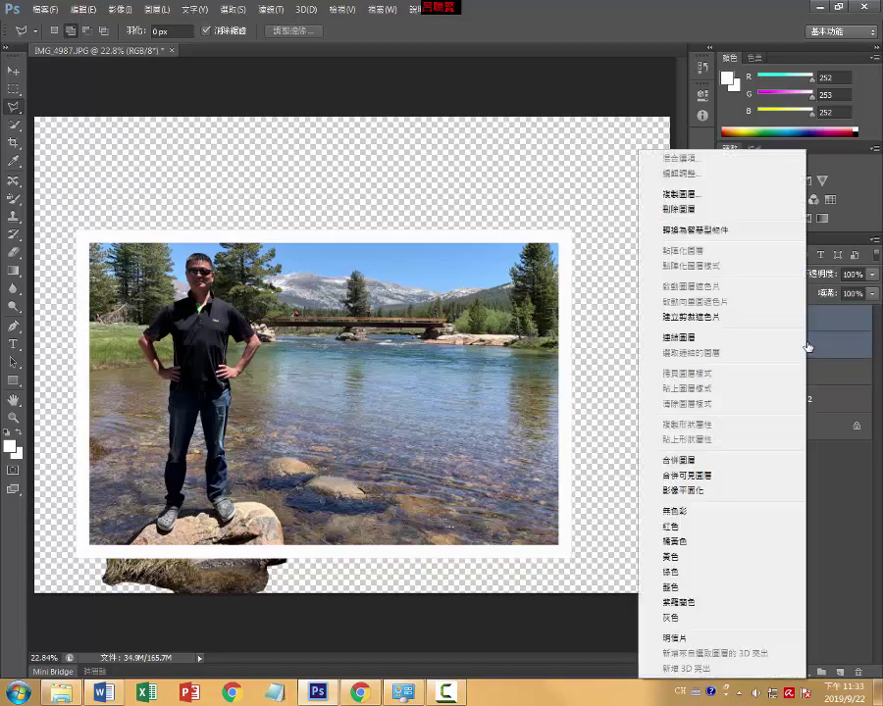
left_click(685, 461)
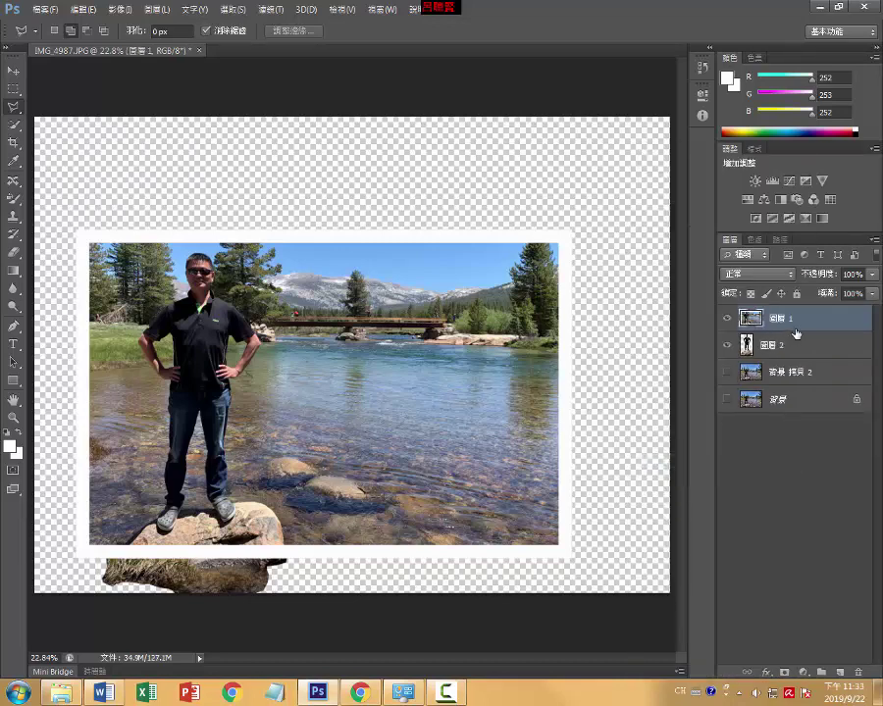
double_click(790, 320)
type("n")
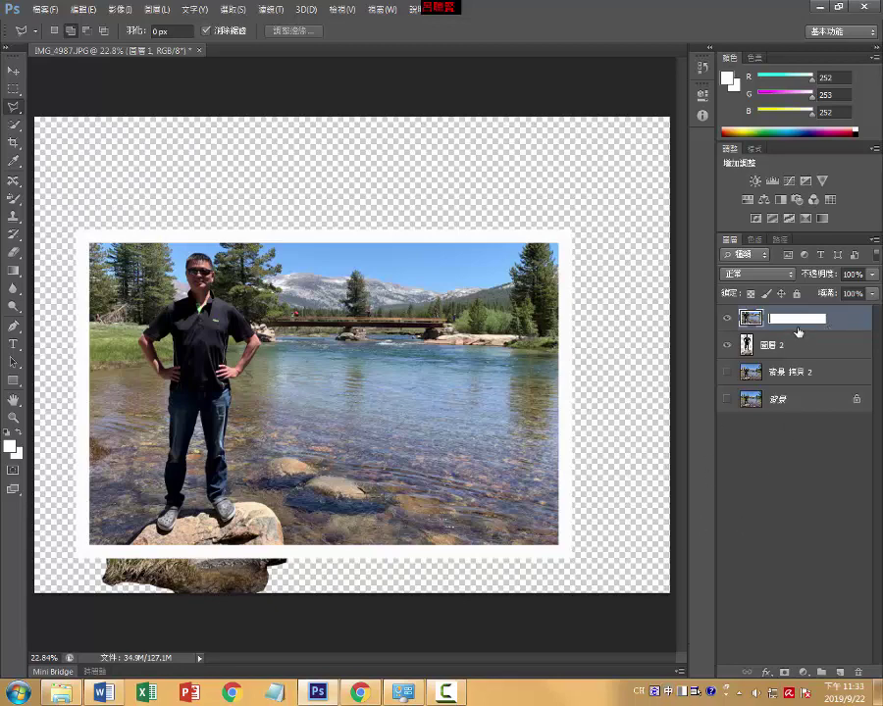
type("白色")
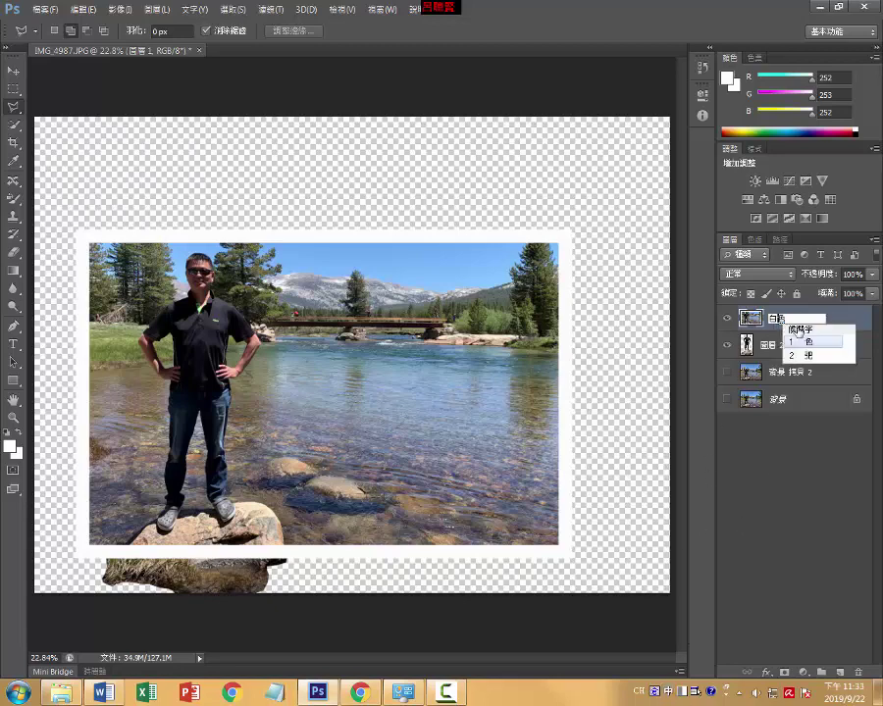
type("外框")
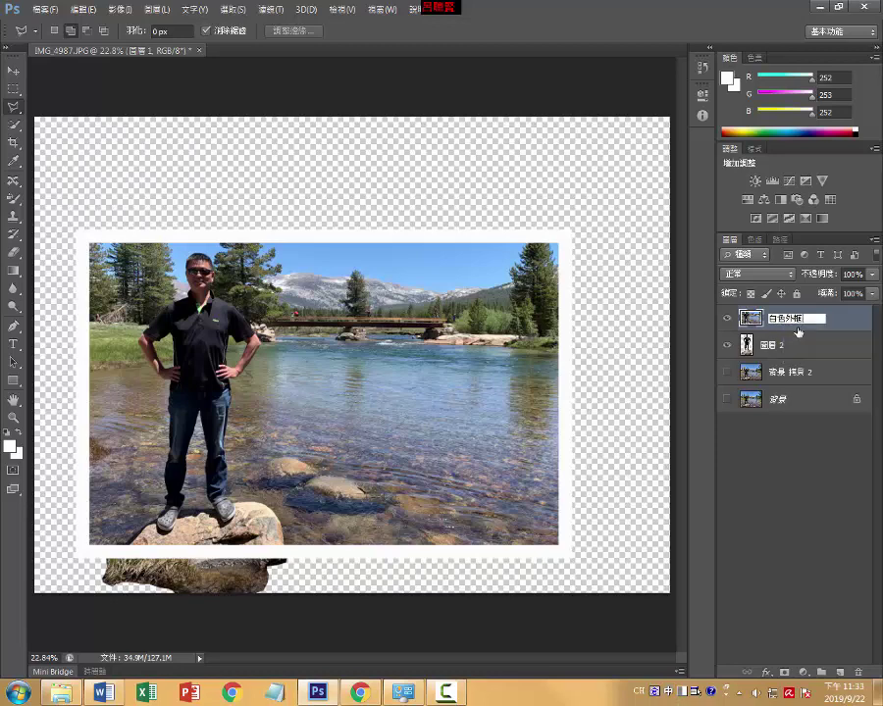
left_click(804, 496)
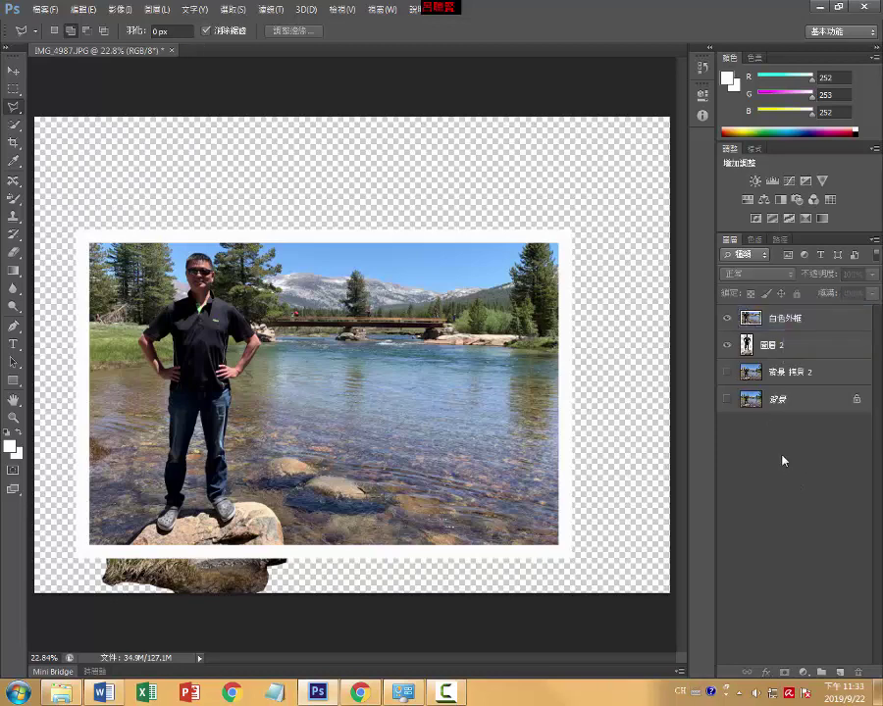
- Hide the man-on-rock layer 圖層 2 and reselect the 白色外框 layer
left_click(771, 346)
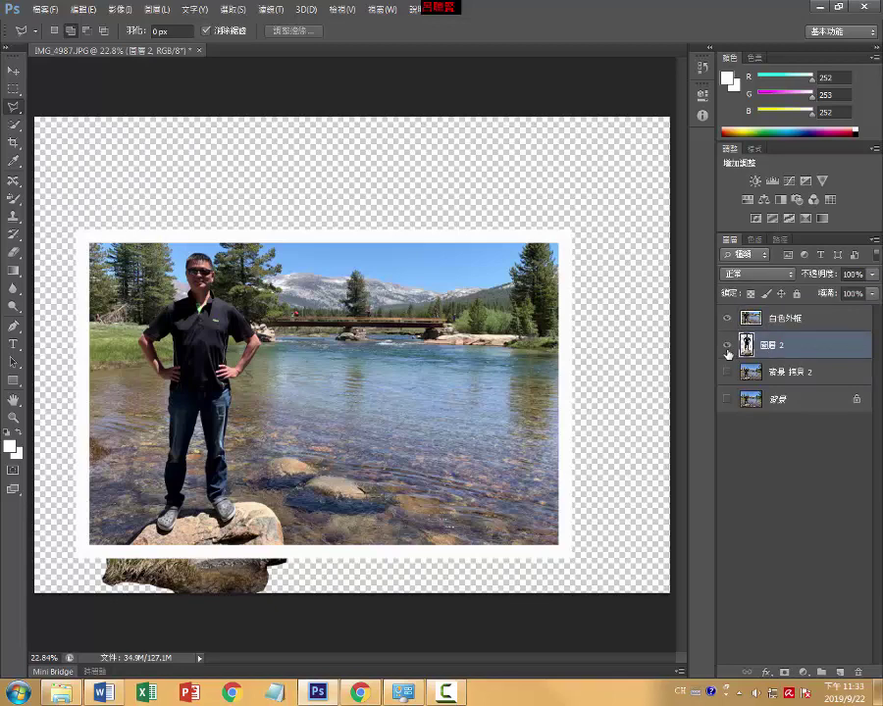
left_click(728, 346)
left_click(753, 318)
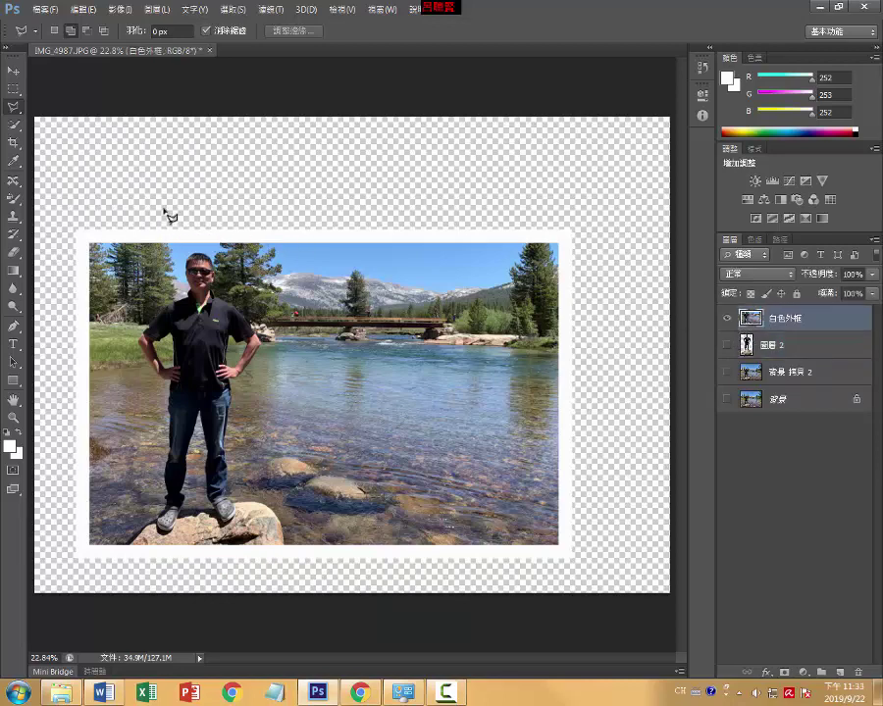
- Lasso a freehand outline around the man and delete that area from 白色外框
right_click(17, 110)
left_click(67, 104)
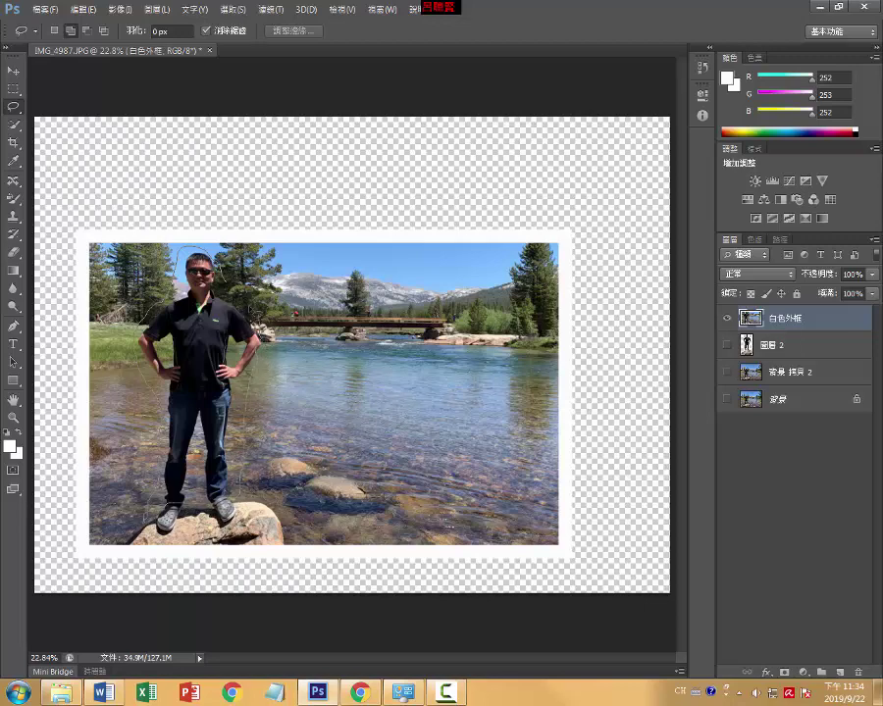
left_click_drag(258, 338, 253, 312)
left_click_drag(144, 203, 135, 148)
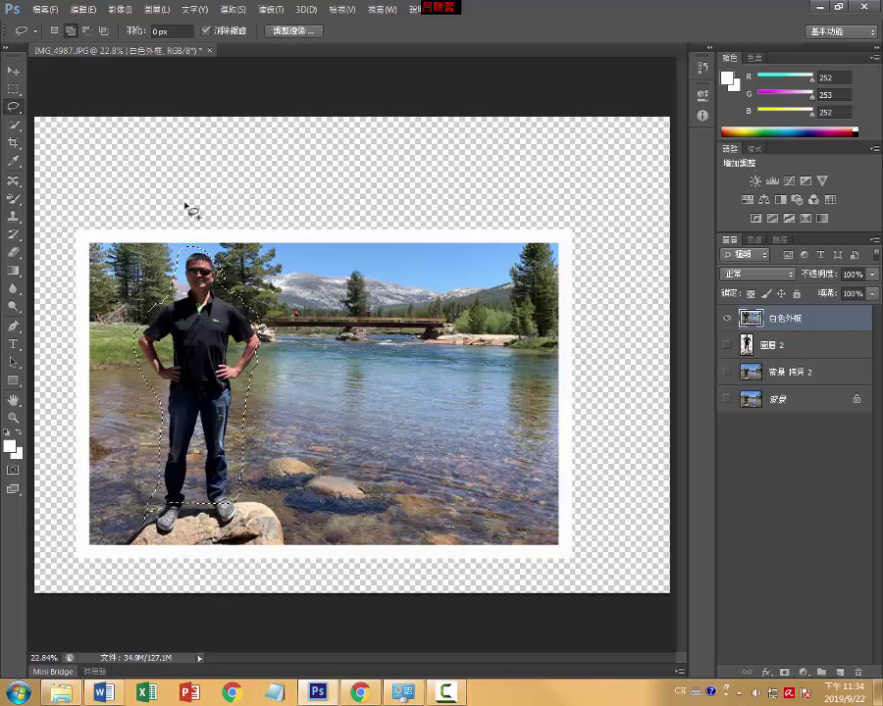
left_click(87, 31)
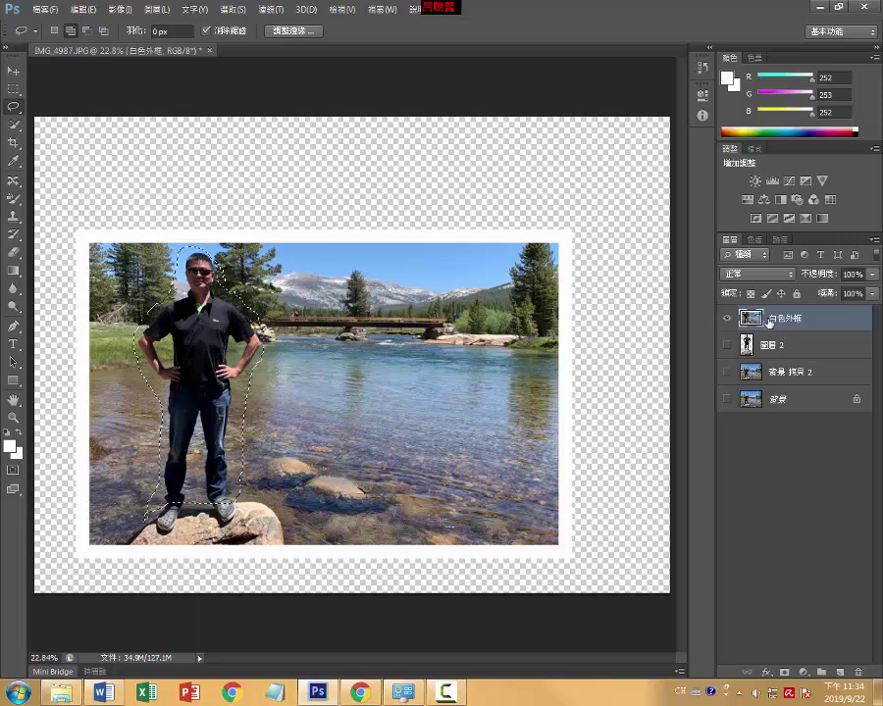
left_click(728, 344)
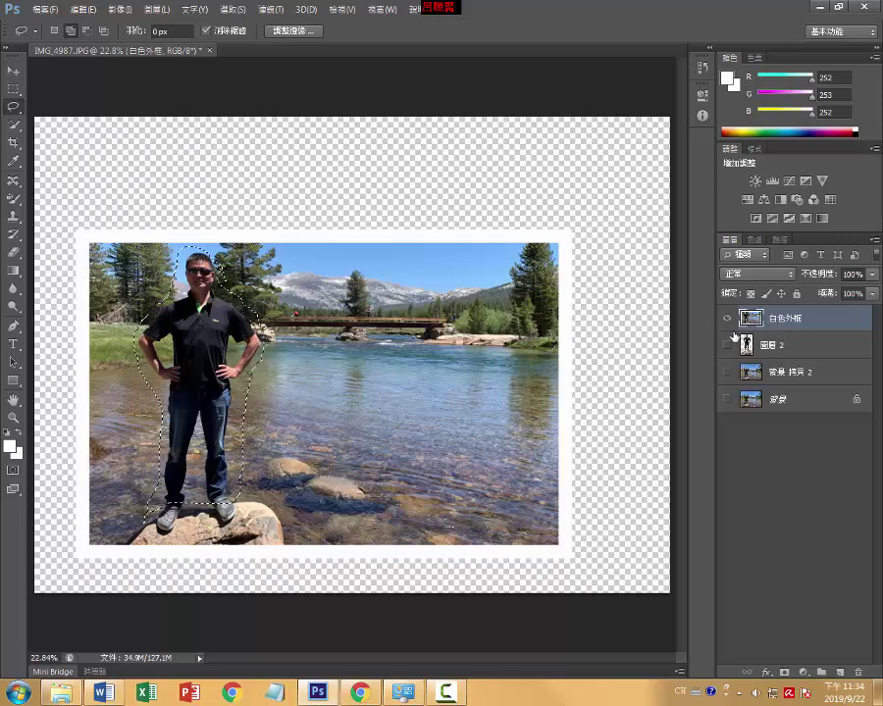
key("Delete")
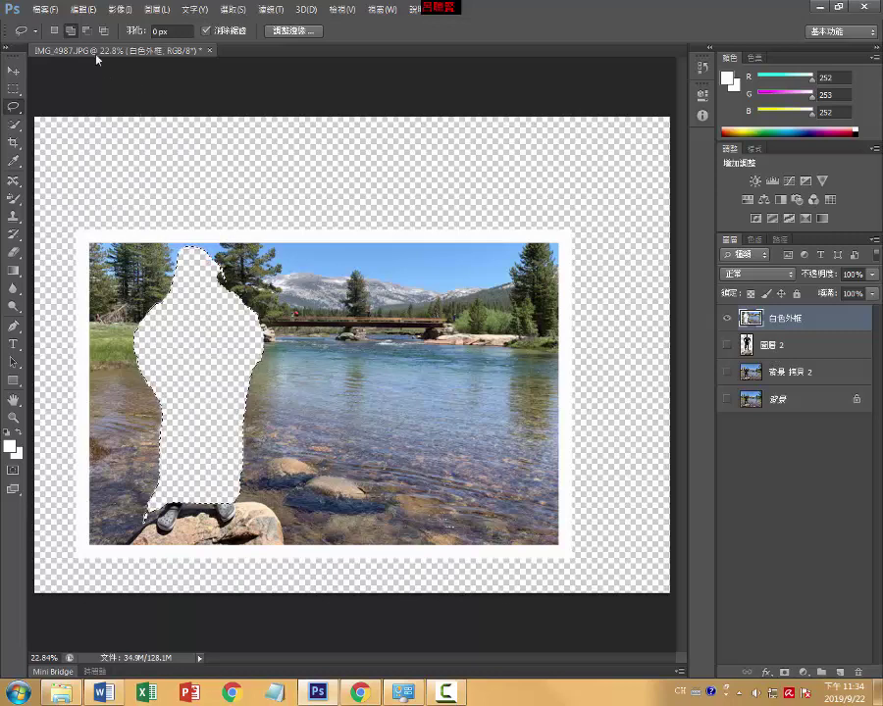
- Content-Aware Fill the man-shaped hole in the 白色外框 layer
left_click(49, 12)
mouse_move(83, 9)
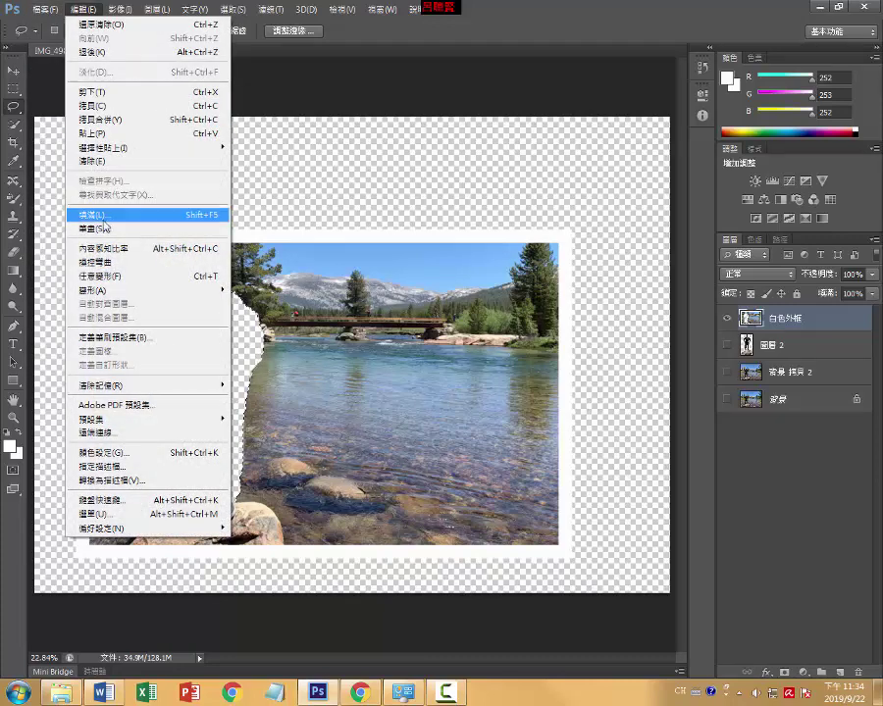
left_click(105, 226)
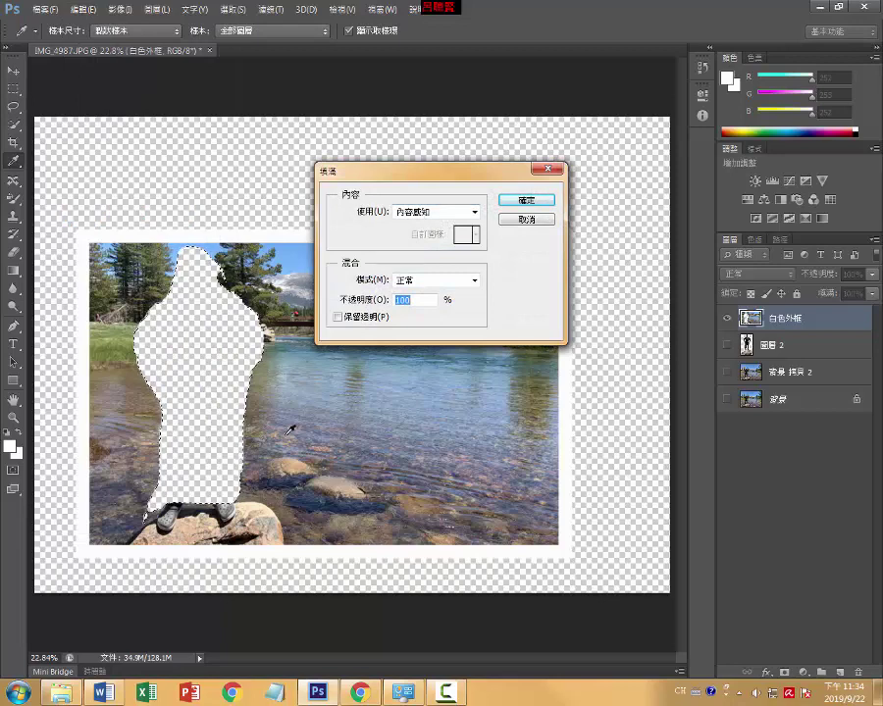
left_click(523, 201)
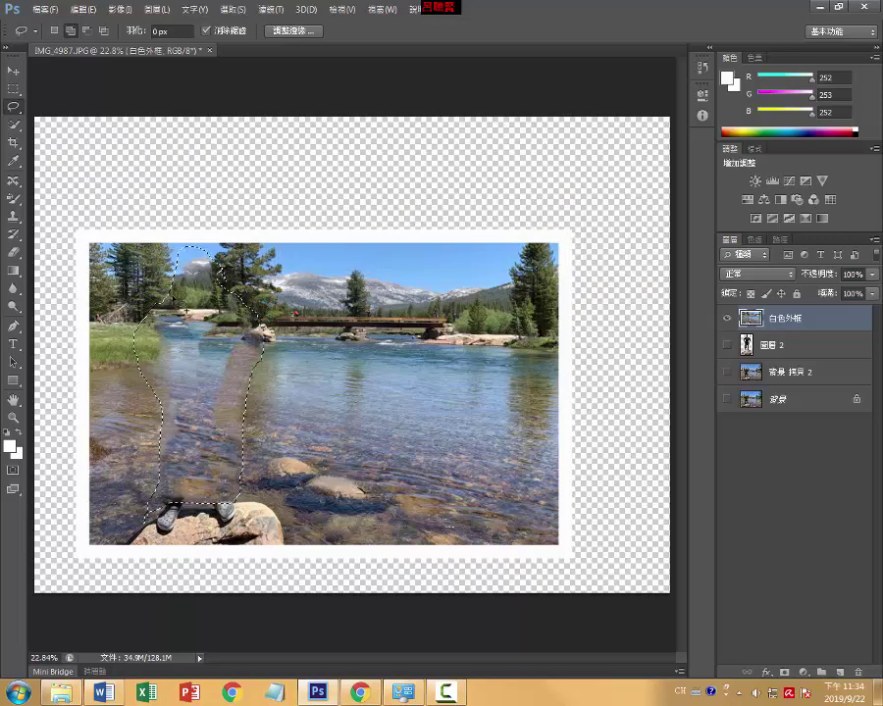
- Deselect, make 圖層 2 visible and move it above 白色外框
key("ctrl+d")
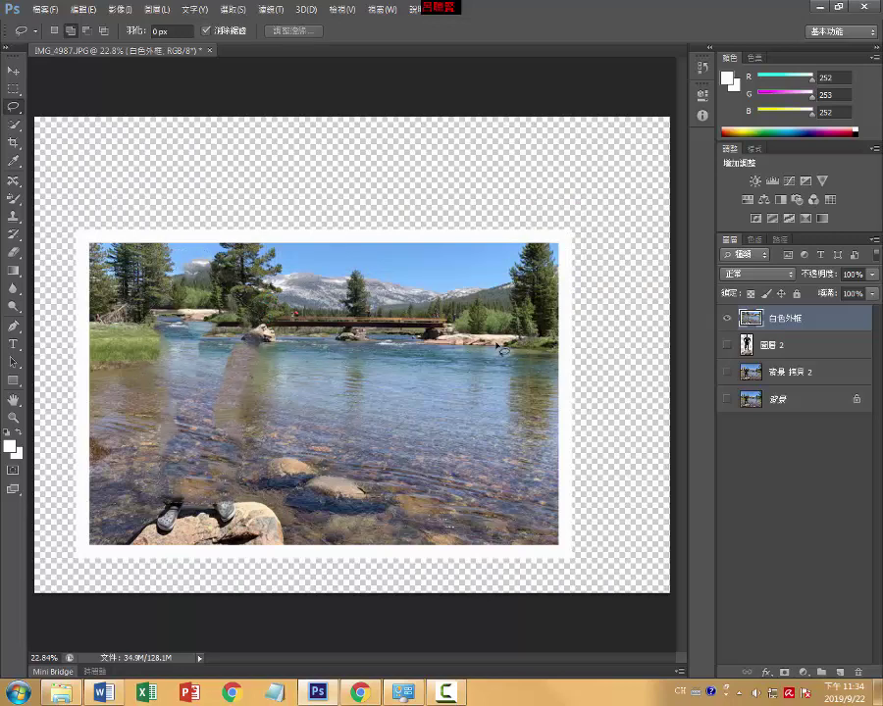
left_click(727, 345)
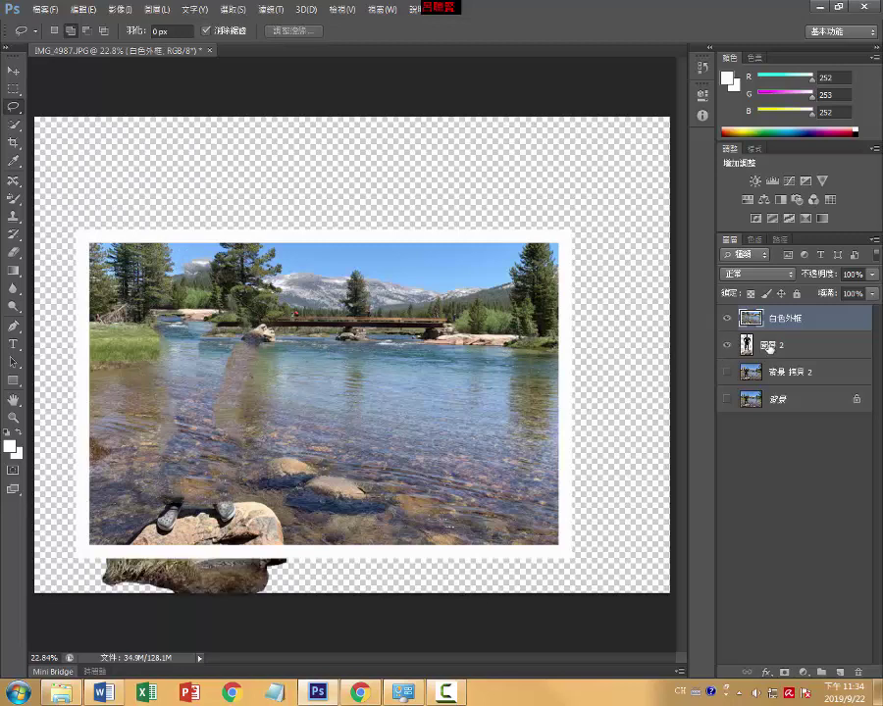
left_click_drag(765, 346, 765, 313)
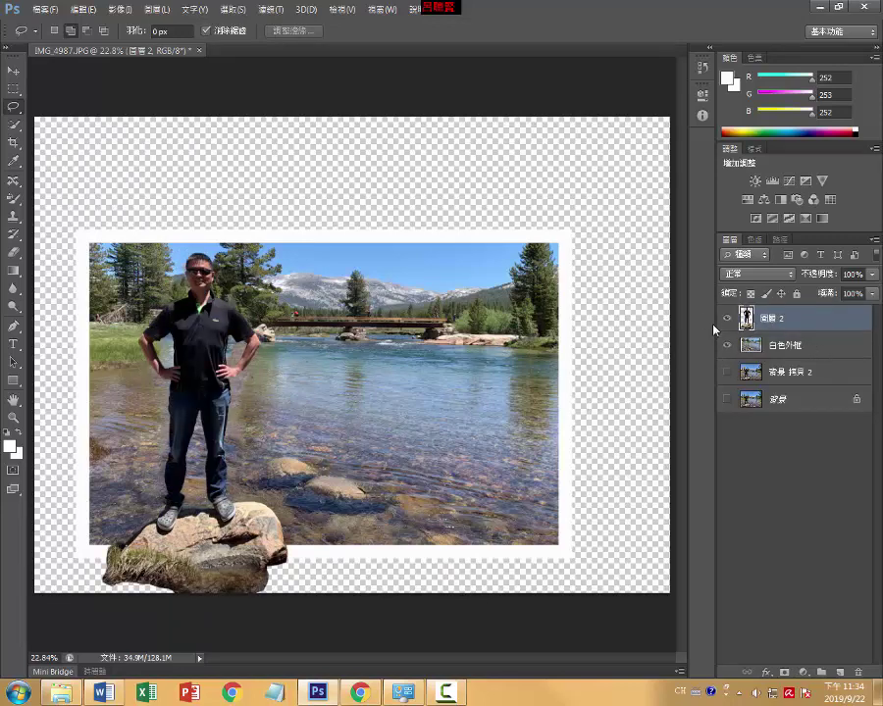
- Select the 白色外框 layer with the Move tool and bring up Edit > Transform
left_click(726, 319)
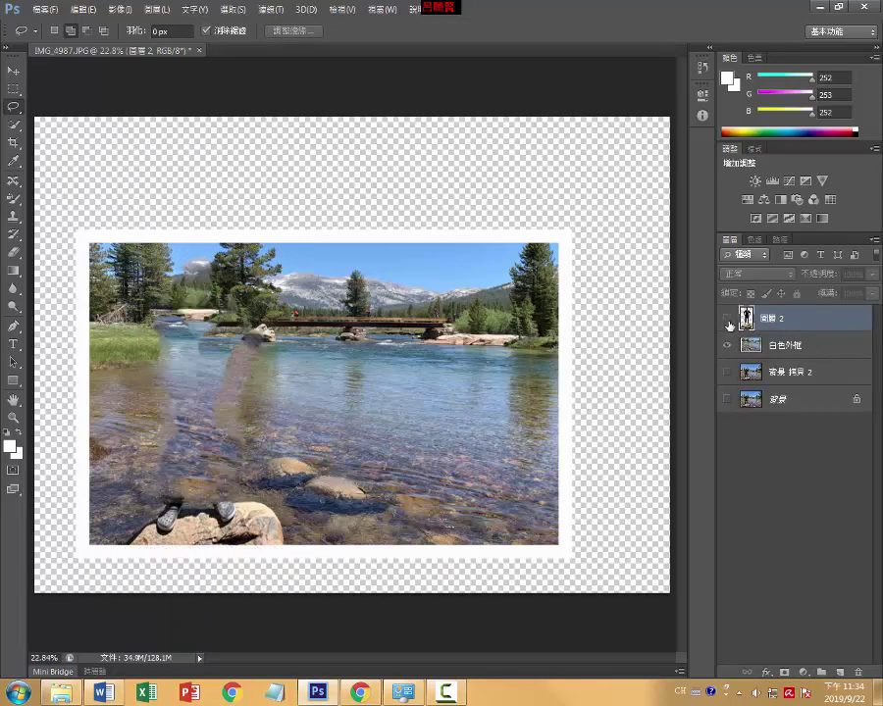
left_click(781, 349)
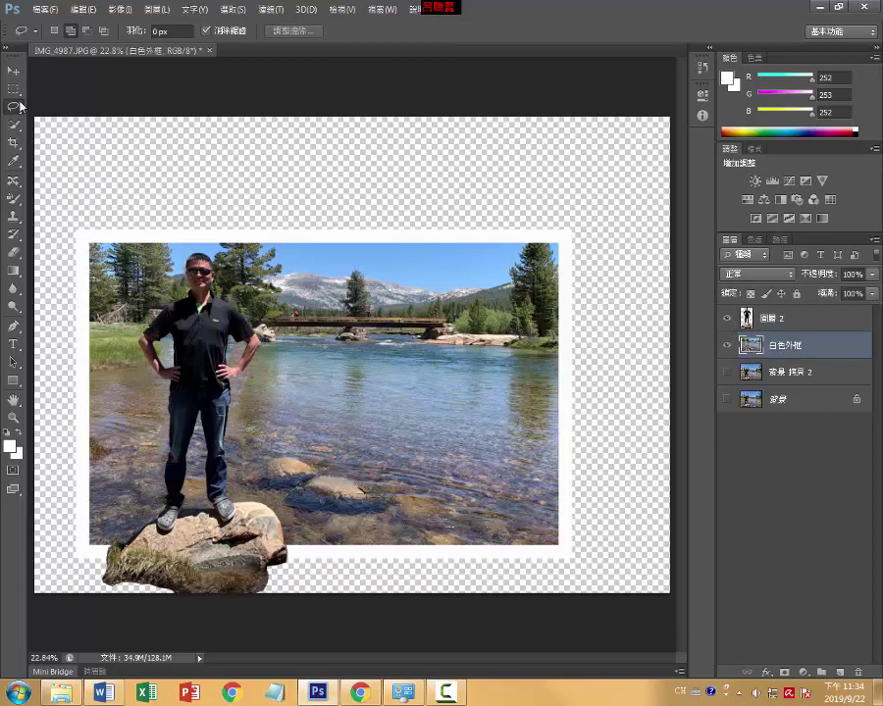
left_click(14, 72)
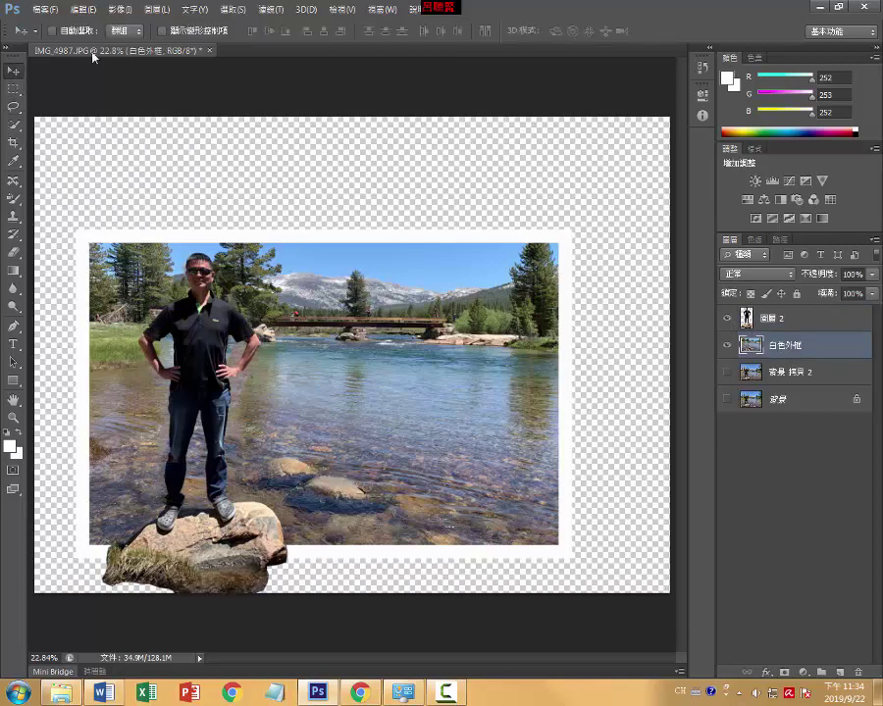
left_click(84, 12)
mouse_move(117, 290)
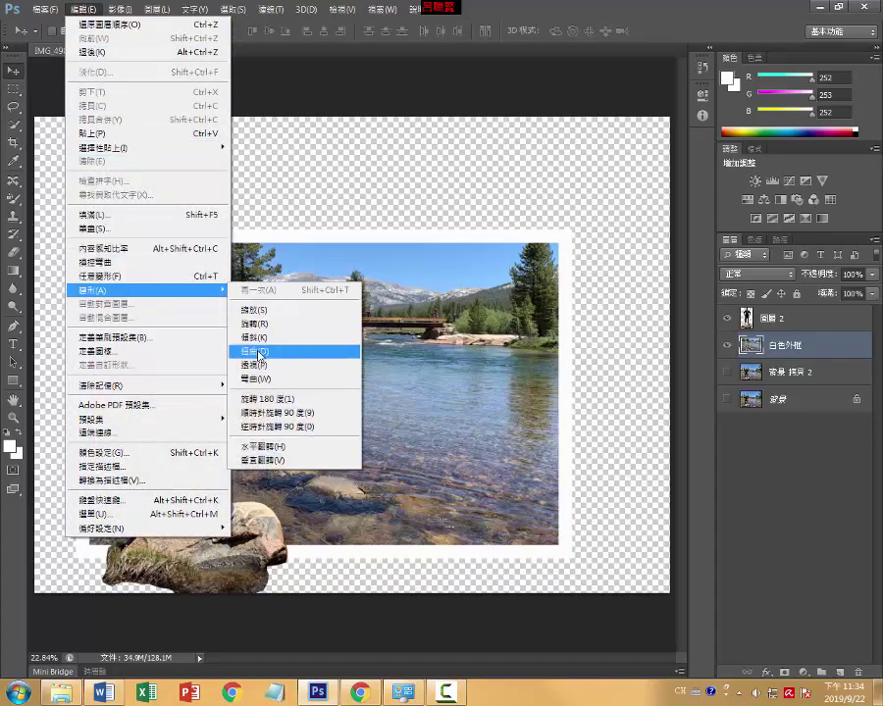
- Distort the 白色外框 frame's corners into a tilted, receding perspective, then apply it
left_click(258, 351)
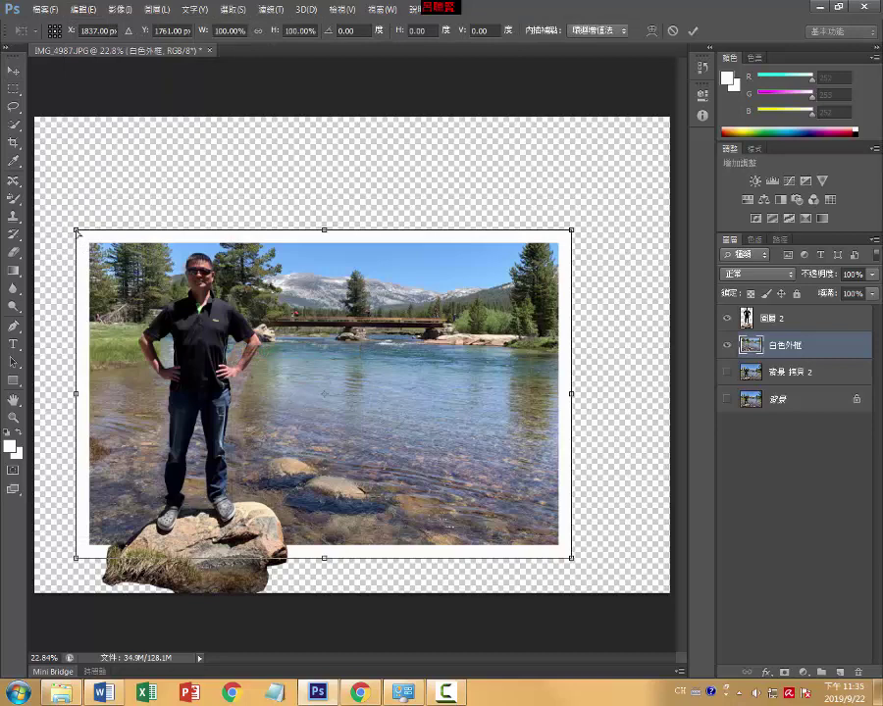
mouse_move(76, 232)
left_mouse_down()
mouse_move(104, 261)
mouse_move(113, 290)
mouse_move(123, 290)
left_mouse_up()
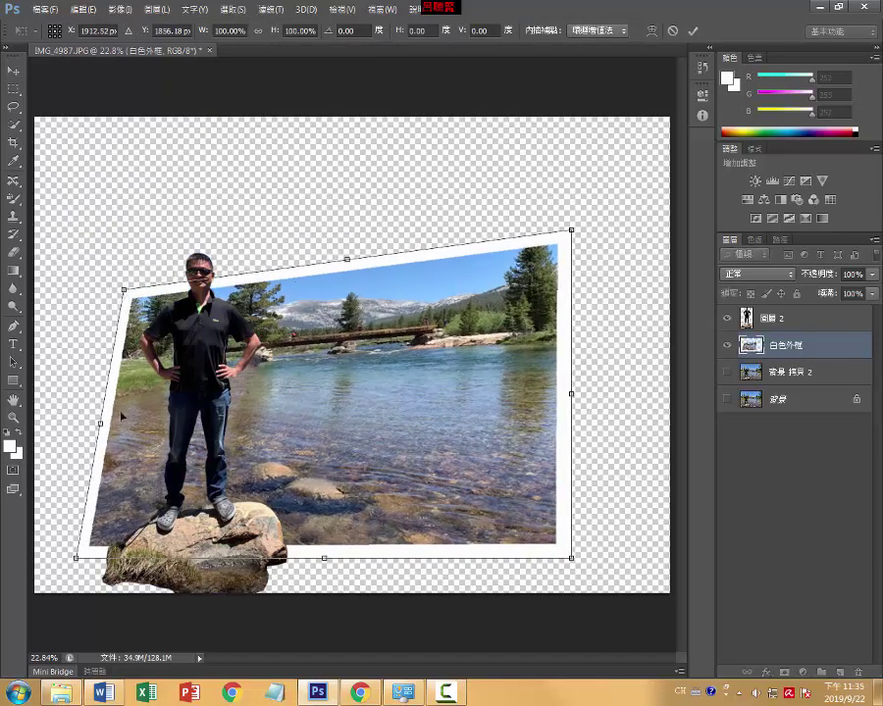
mouse_move(79, 565)
left_mouse_down()
mouse_move(59, 557)
mouse_move(52, 570)
left_mouse_up()
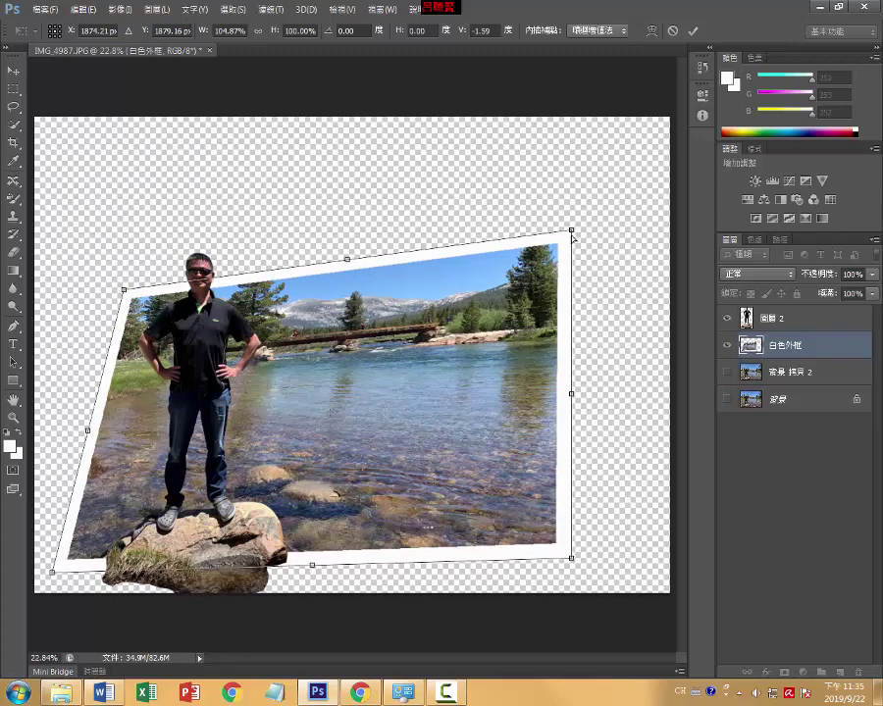
mouse_move(572, 232)
left_mouse_down()
mouse_move(538, 252)
mouse_move(486, 329)
left_mouse_up()
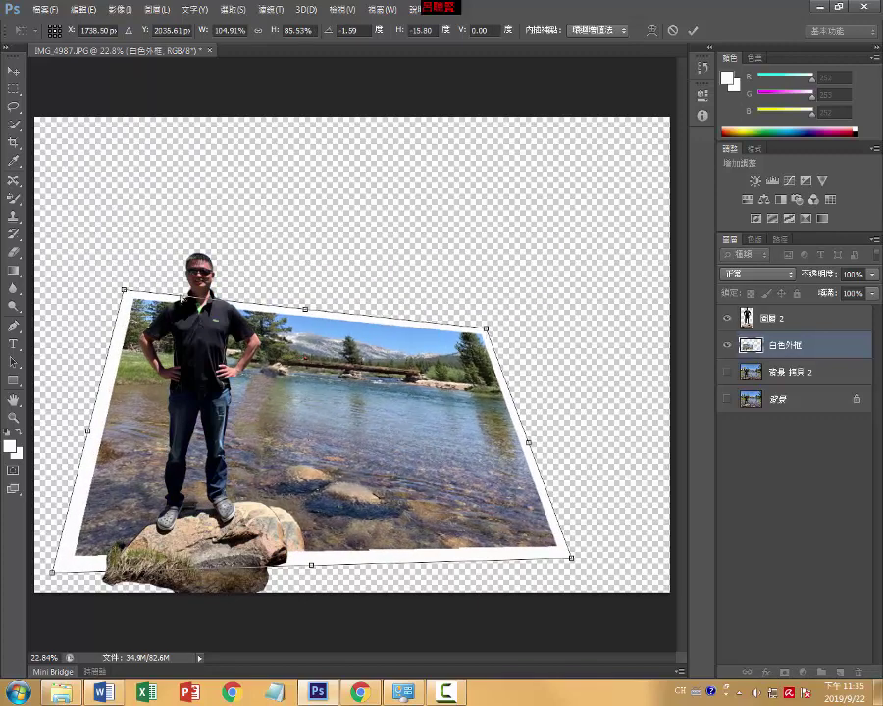
mouse_move(128, 296)
left_mouse_down()
mouse_move(114, 332)
mouse_move(102, 318)
left_mouse_up()
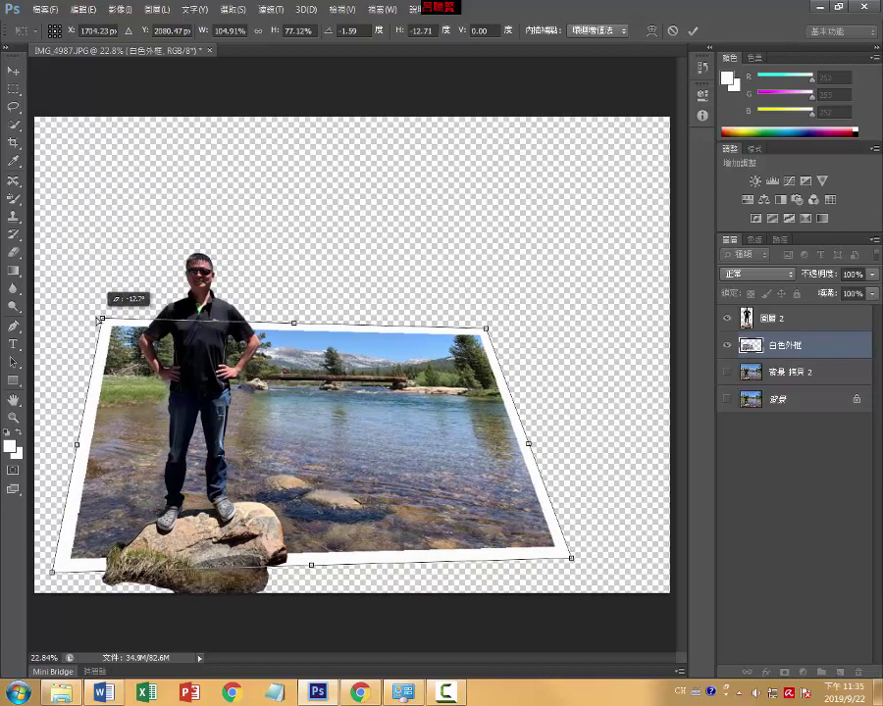
left_click_drag(487, 332, 505, 313)
left_click_drag(575, 566, 576, 573)
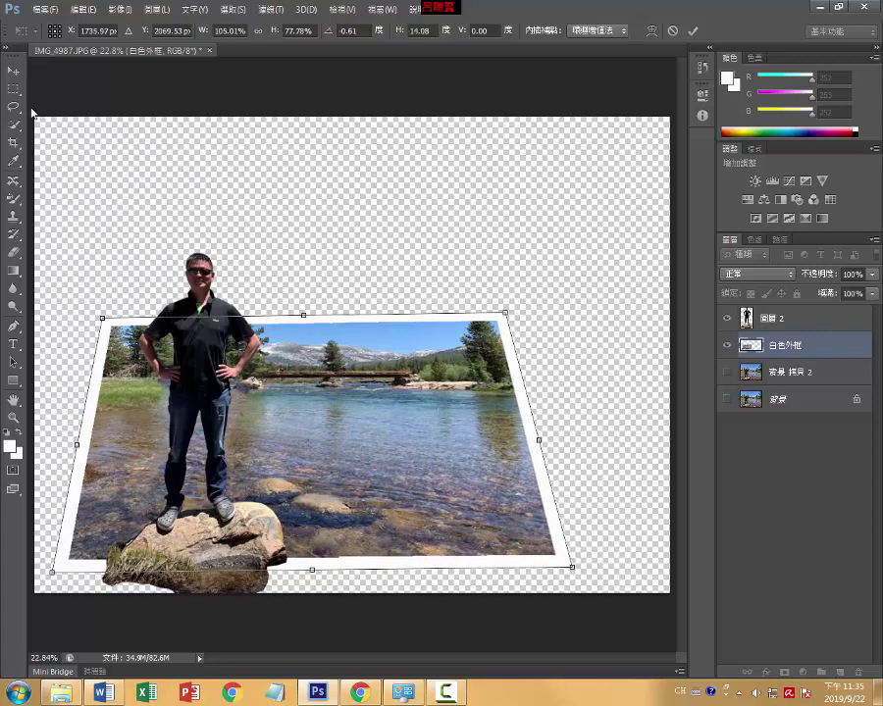
left_click(14, 71)
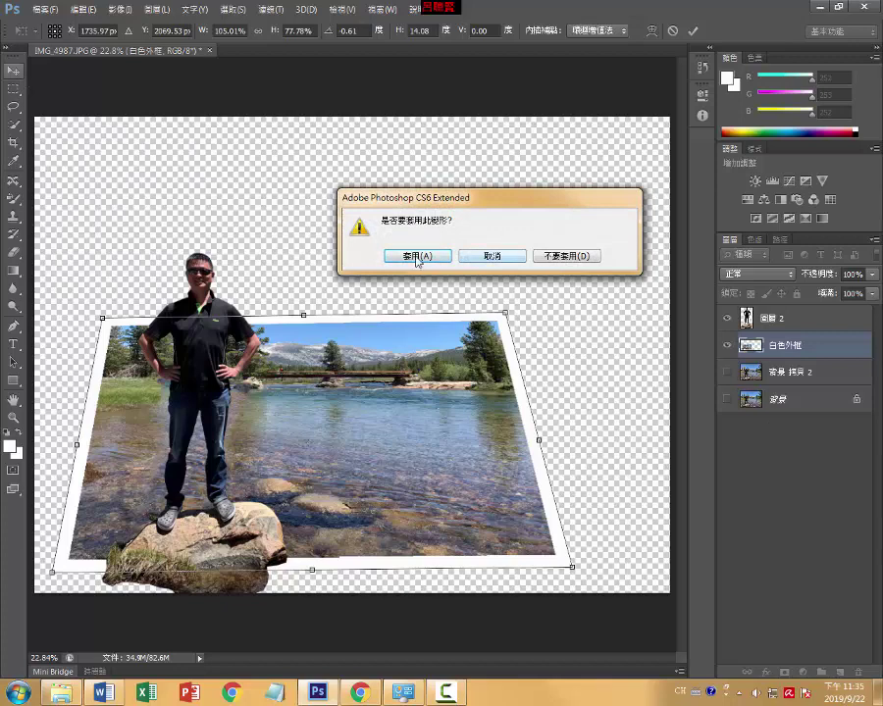
left_click(416, 257)
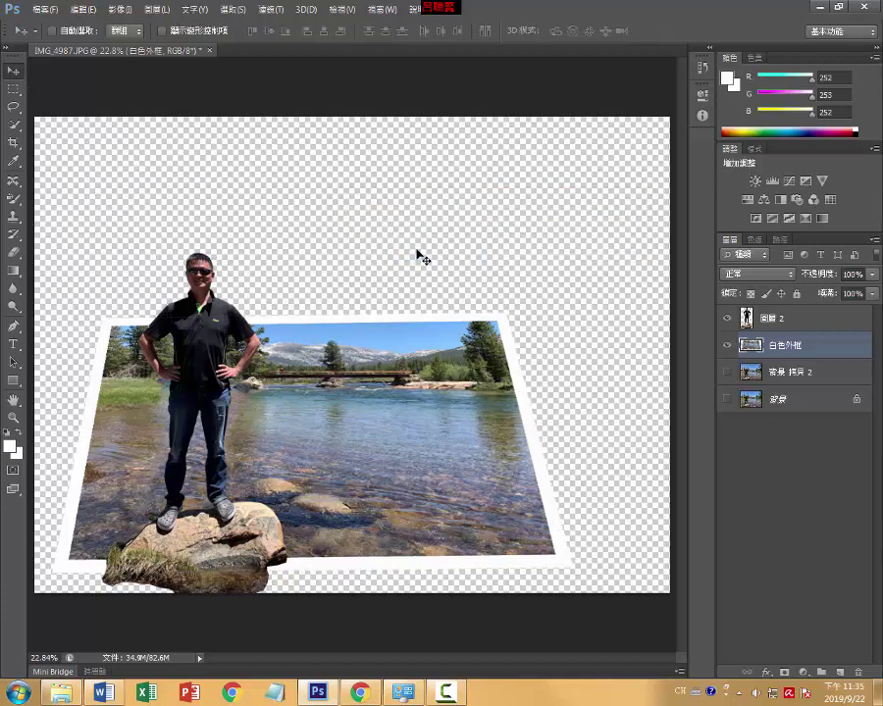
- Show the 背景 拷貝 2 lake photo behind the frame and open the layer effects list
left_click(726, 373)
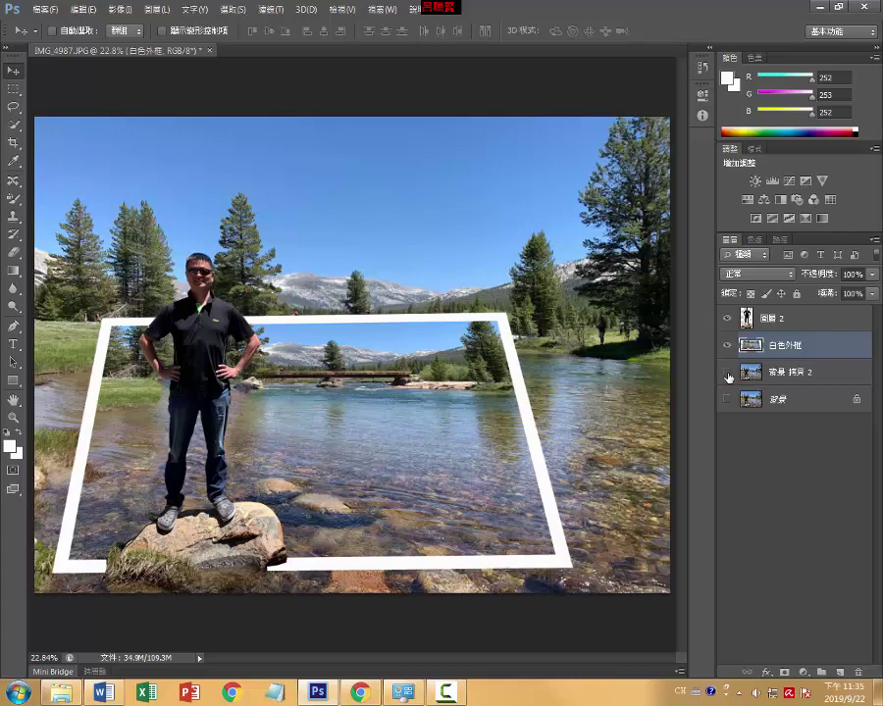
left_click(727, 372)
left_click(768, 674)
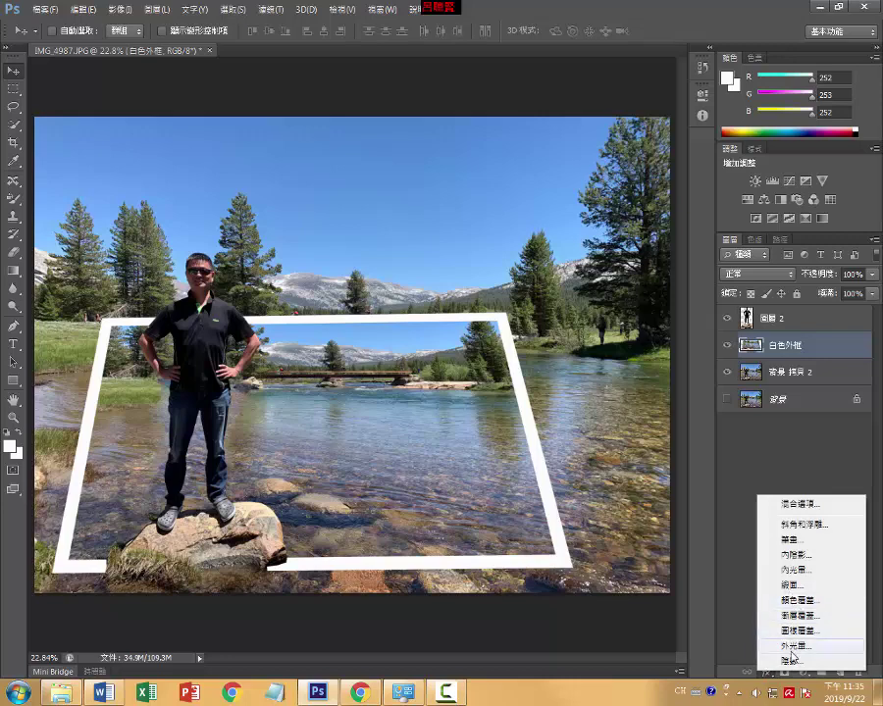
- Give the frame a drop shadow: angle 117°, distance 43 px, spread 46%, size 68 px
left_click(791, 662)
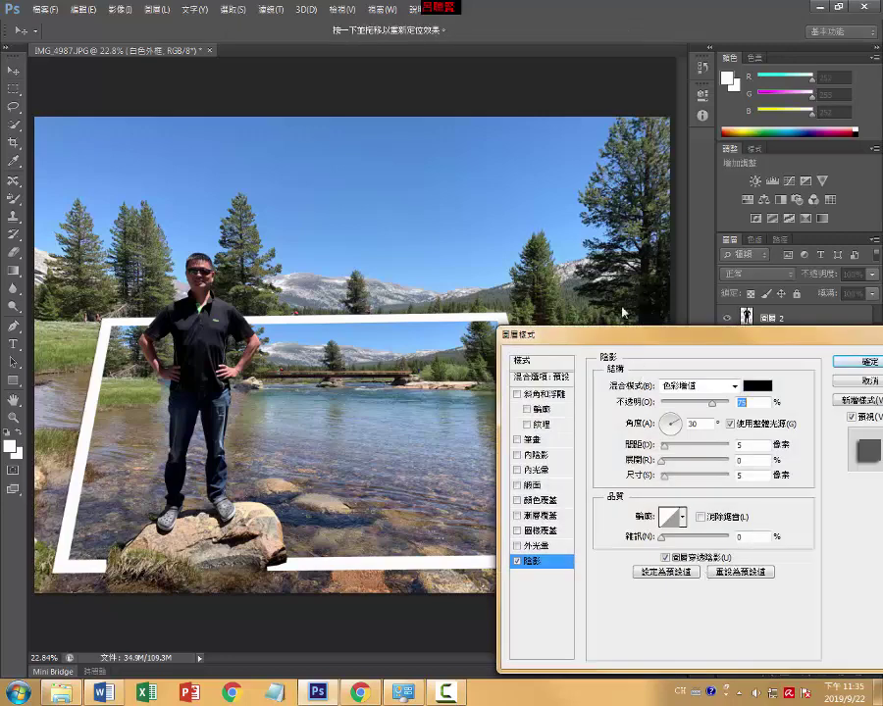
left_click_drag(631, 335, 557, 91)
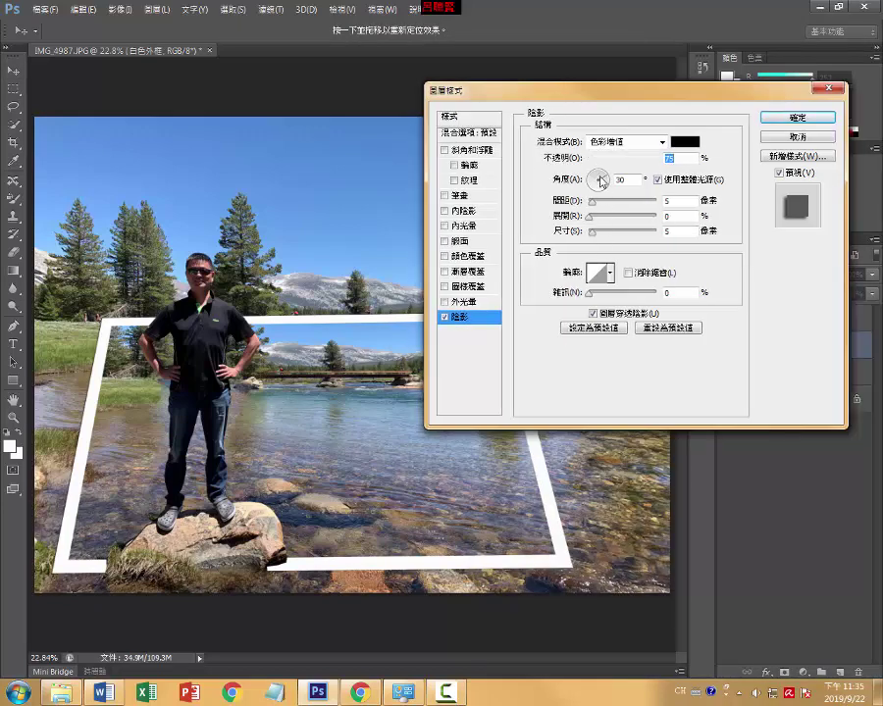
left_click_drag(601, 182, 589, 169)
mouse_move(591, 232)
left_mouse_down()
mouse_move(605, 203)
mouse_move(619, 204)
mouse_move(605, 201)
left_mouse_up()
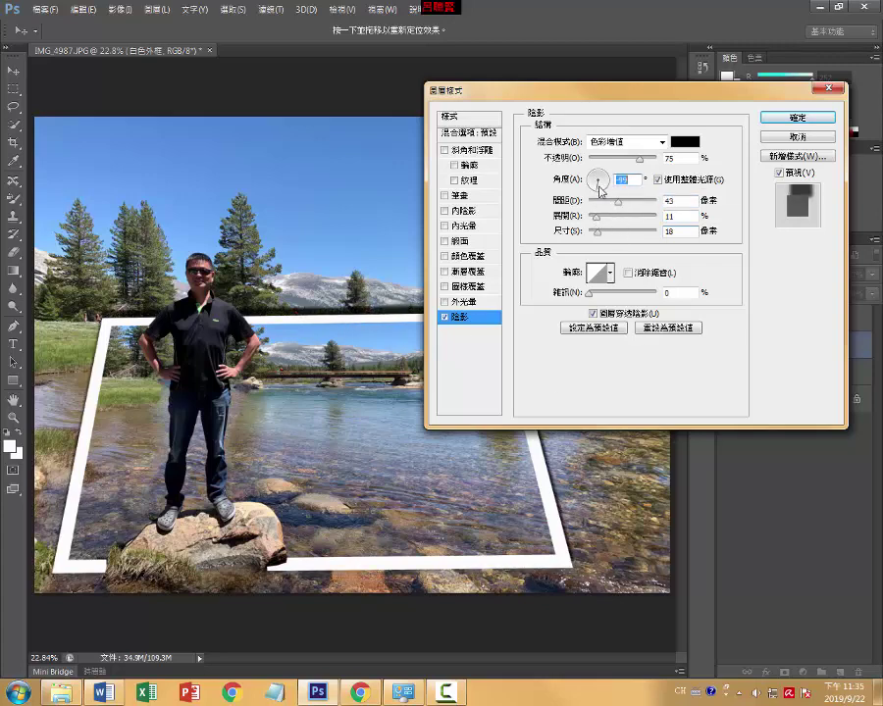
type("145")
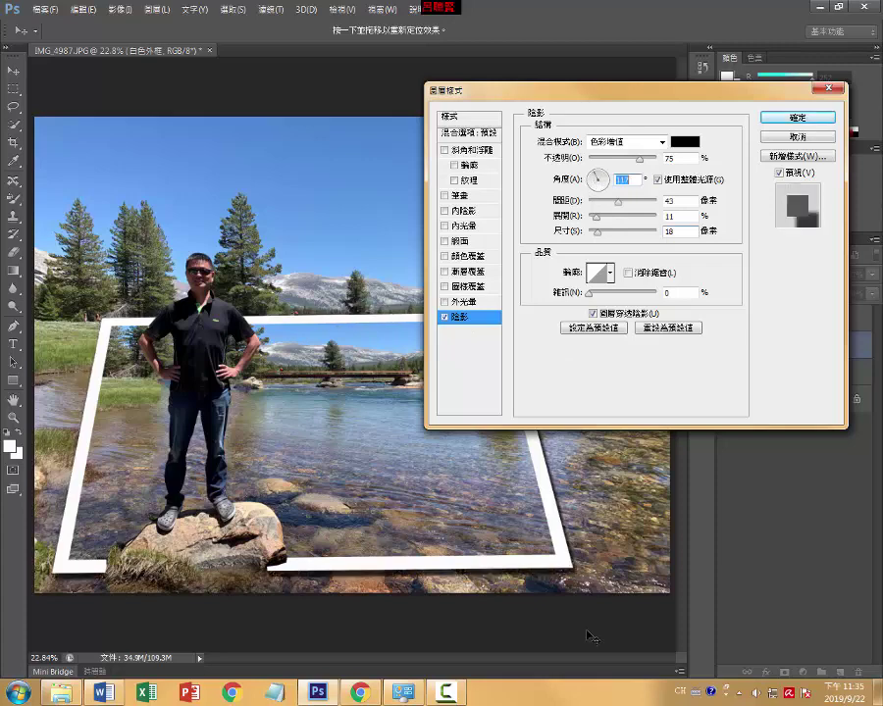
mouse_move(598, 232)
left_mouse_down()
mouse_move(640, 238)
mouse_move(610, 236)
left_mouse_up()
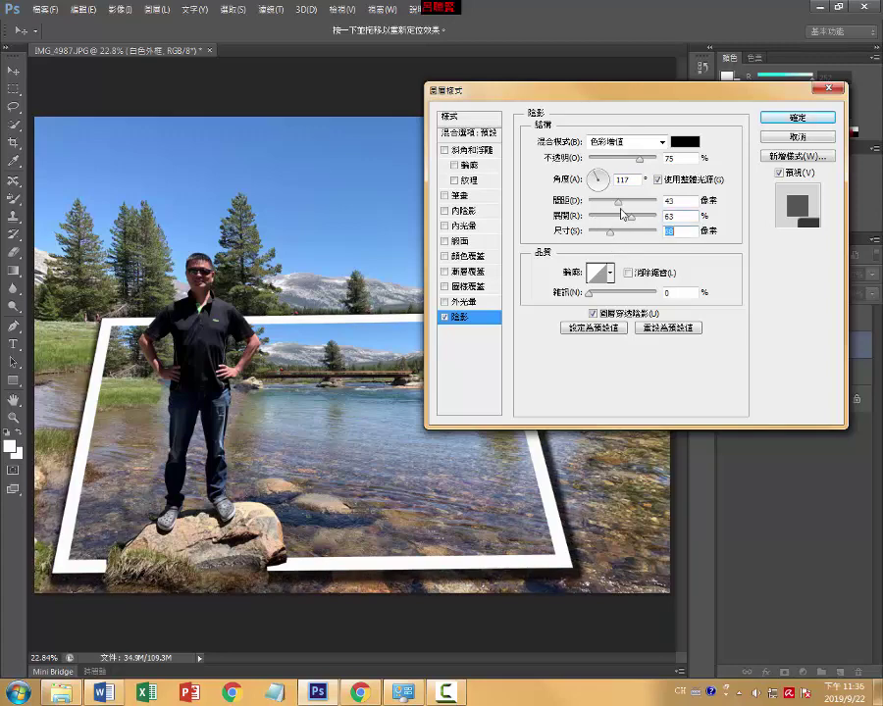
left_click_drag(627, 223, 622, 222)
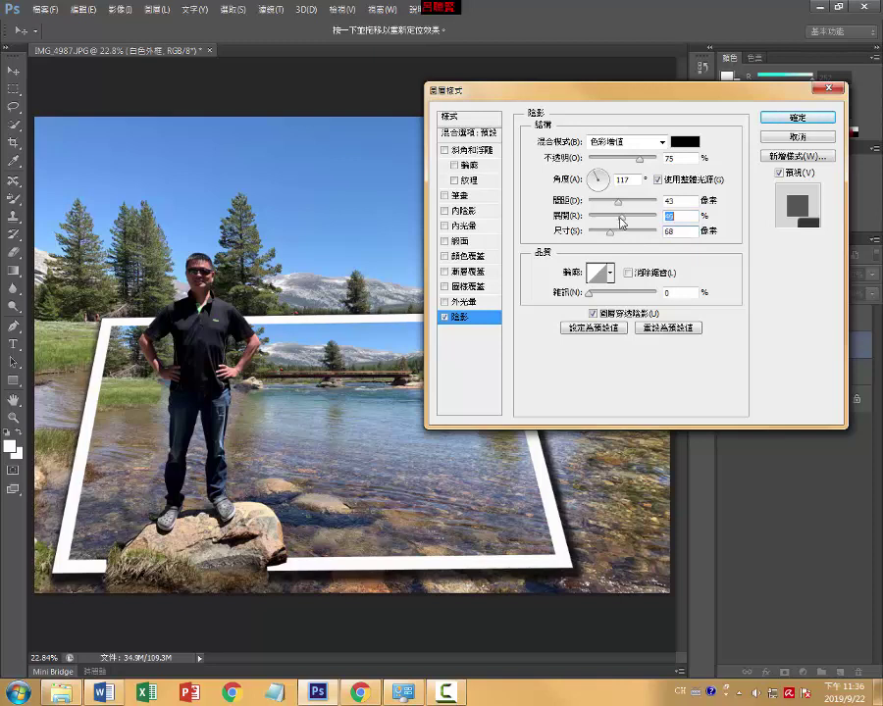
left_click_drag(644, 162, 645, 161)
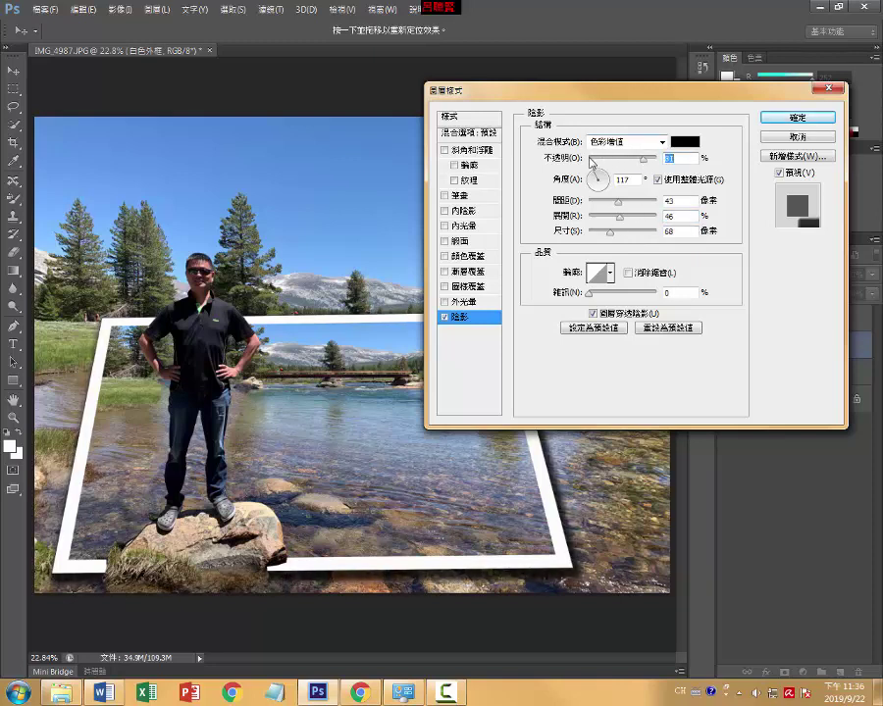
left_click(792, 119)
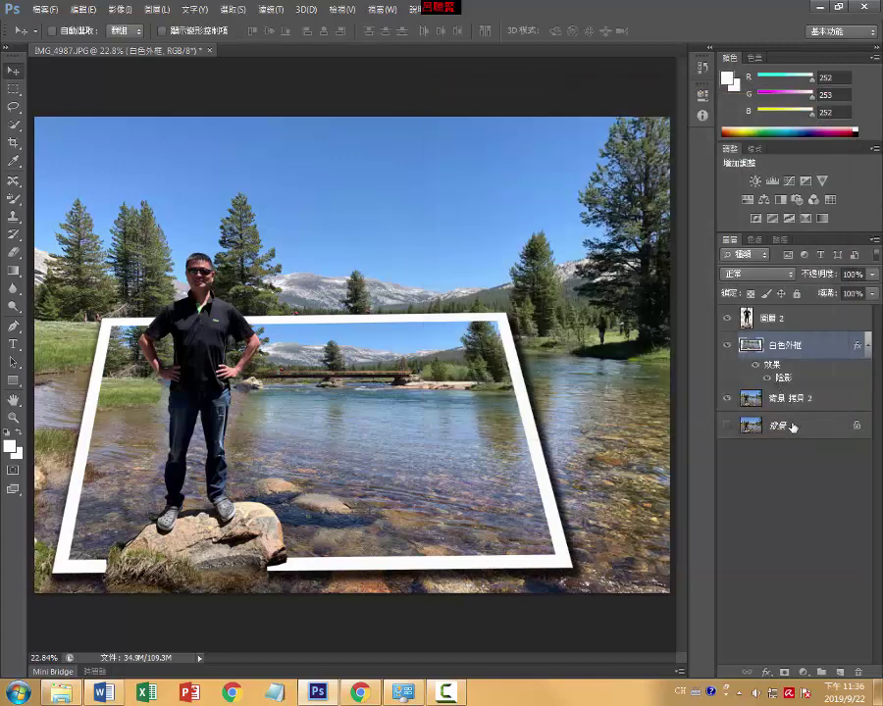
- Apply a 22.3 px Gaussian blur to the 背景 拷貝 2 lake background layer
left_click(793, 402)
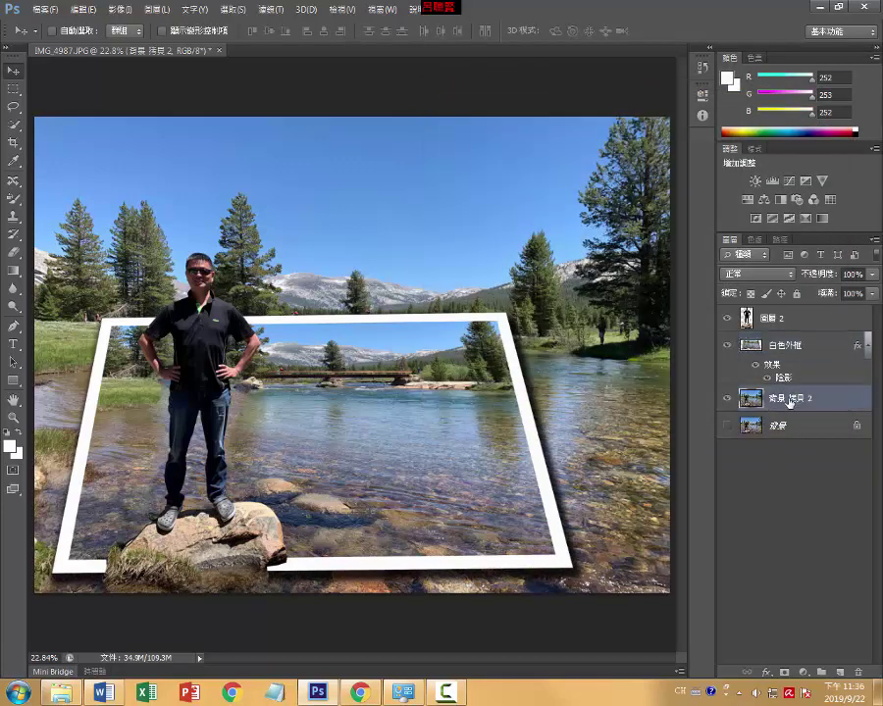
left_click(271, 10)
mouse_move(284, 223)
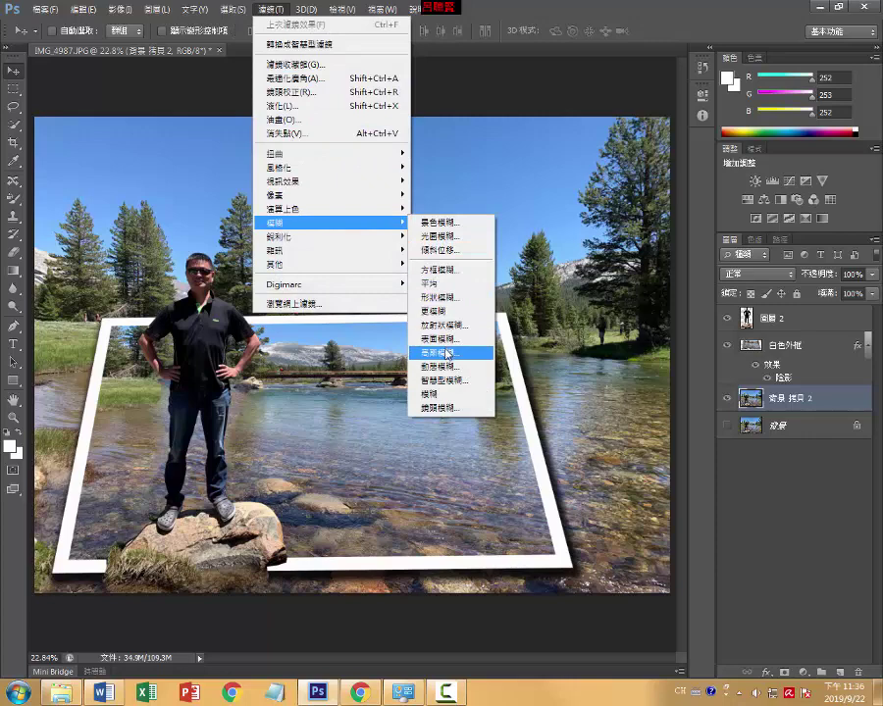
left_click(446, 355)
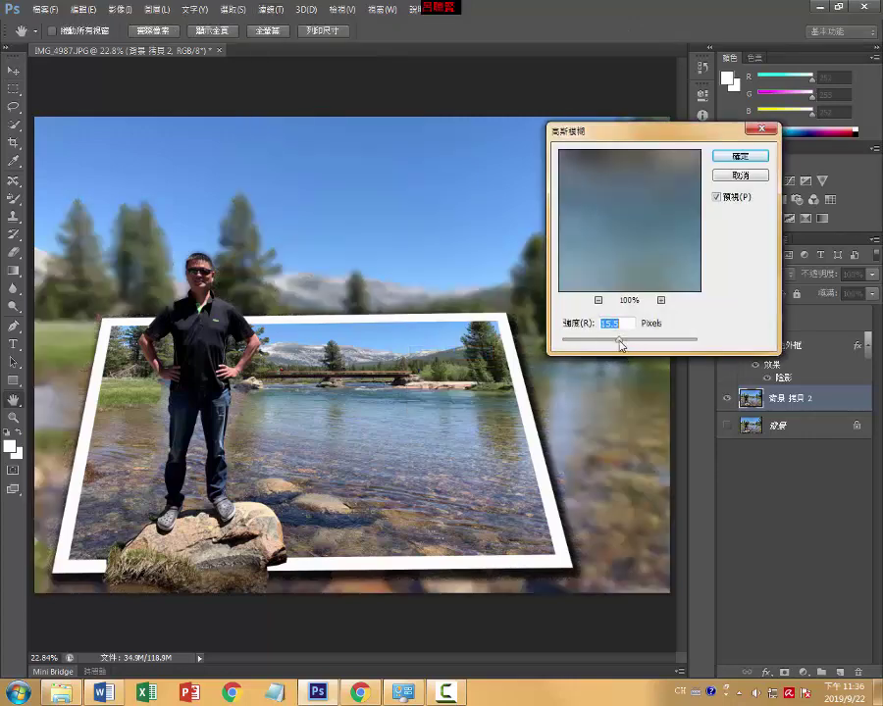
mouse_move(619, 340)
left_mouse_down()
mouse_move(636, 340)
mouse_move(628, 341)
left_mouse_up()
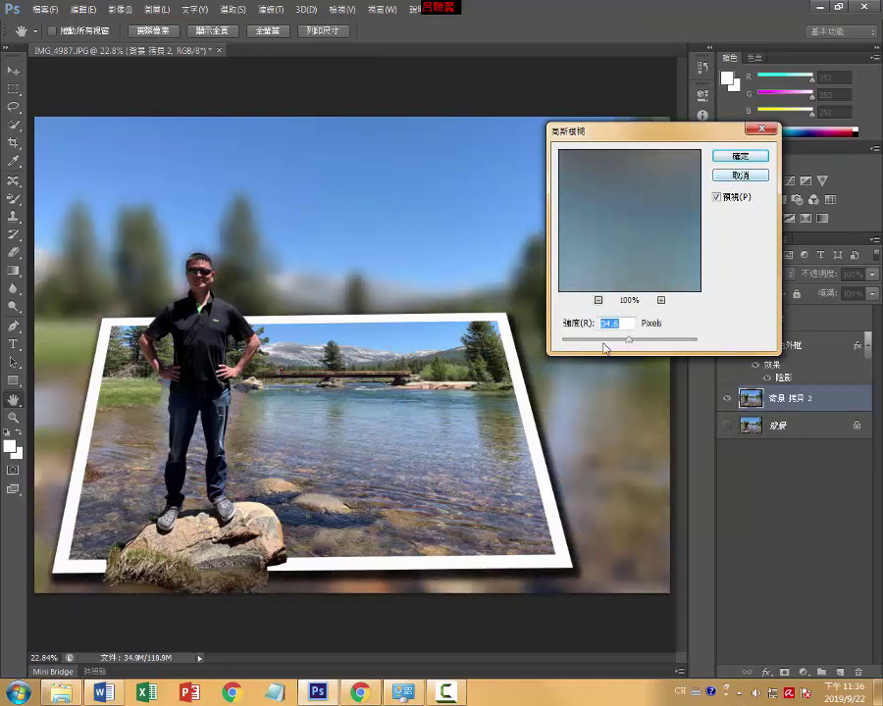
left_click_drag(628, 341, 622, 340)
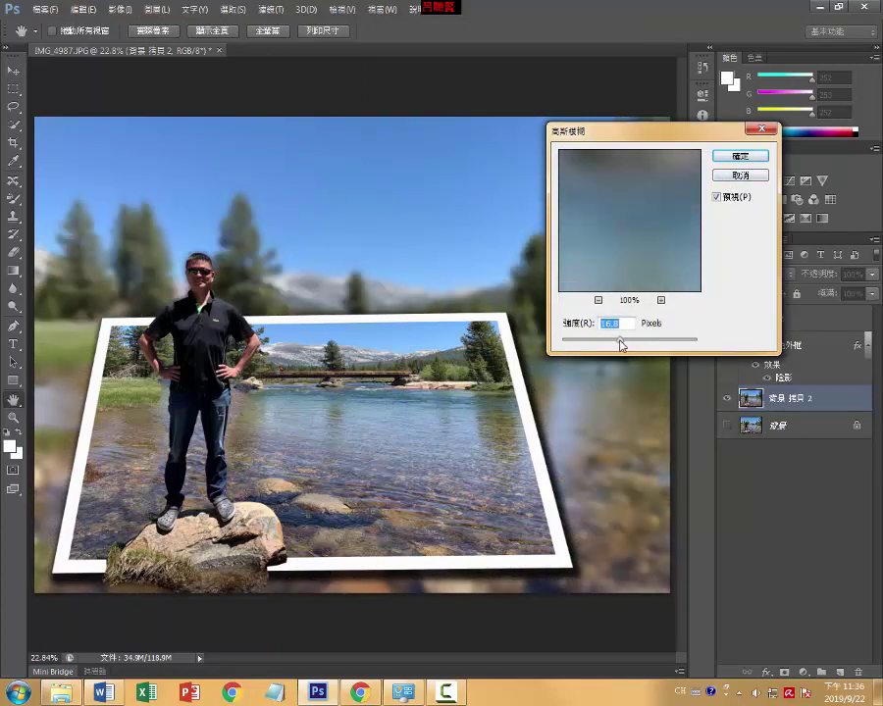
left_click(739, 157)
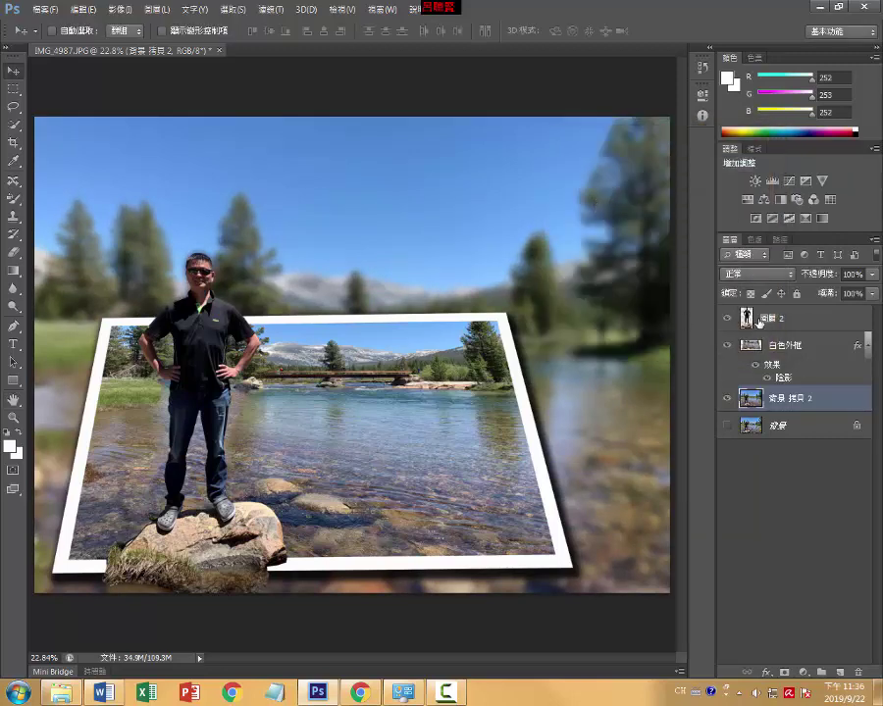
- Set Brightness/Contrast on the 圖層 2 person layer to brightness 70, contrast −2
left_click(761, 322)
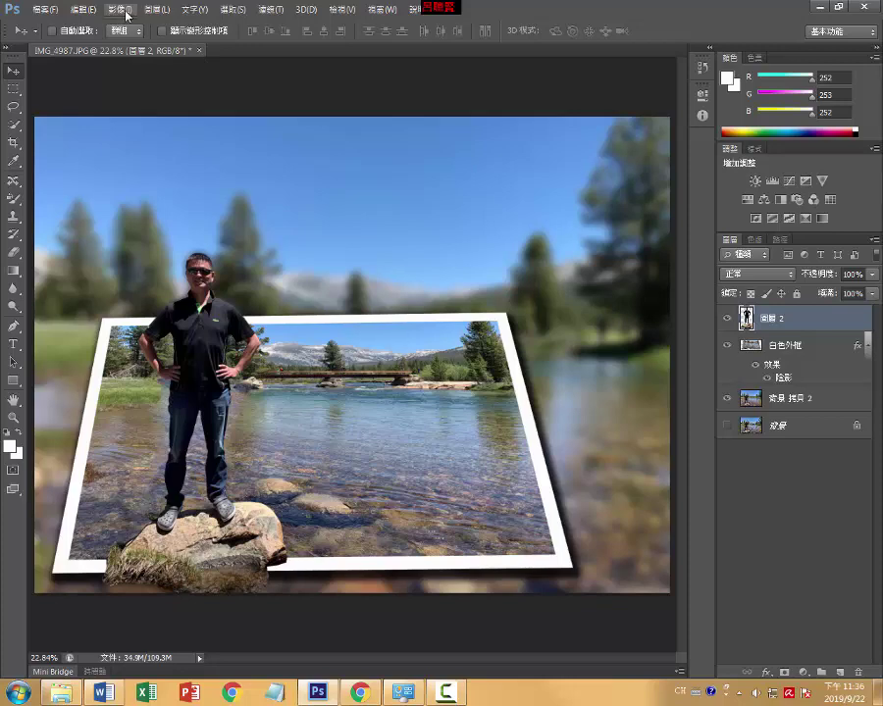
left_click(120, 9)
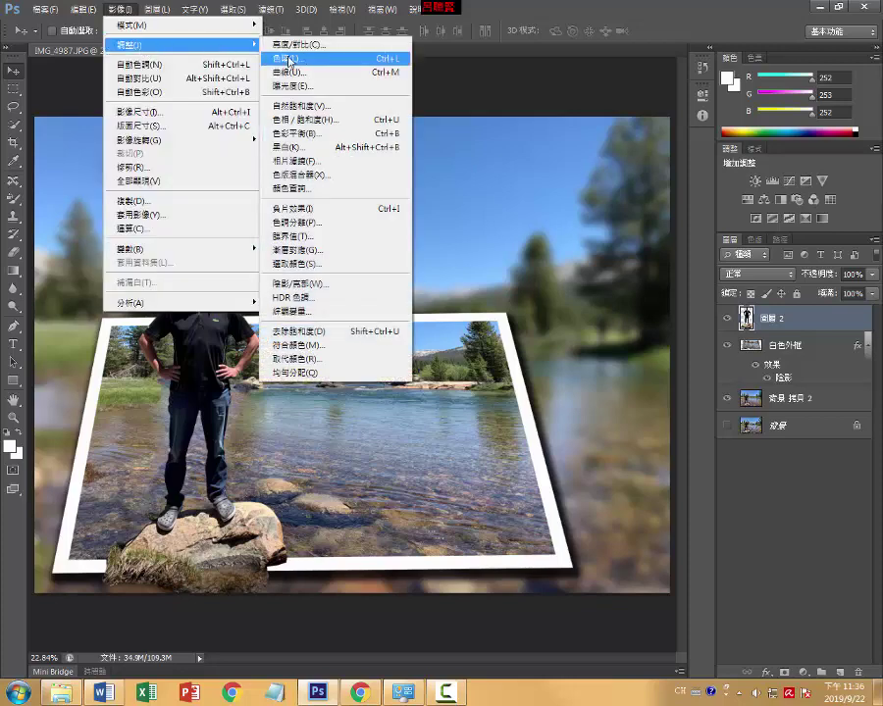
left_click(346, 44)
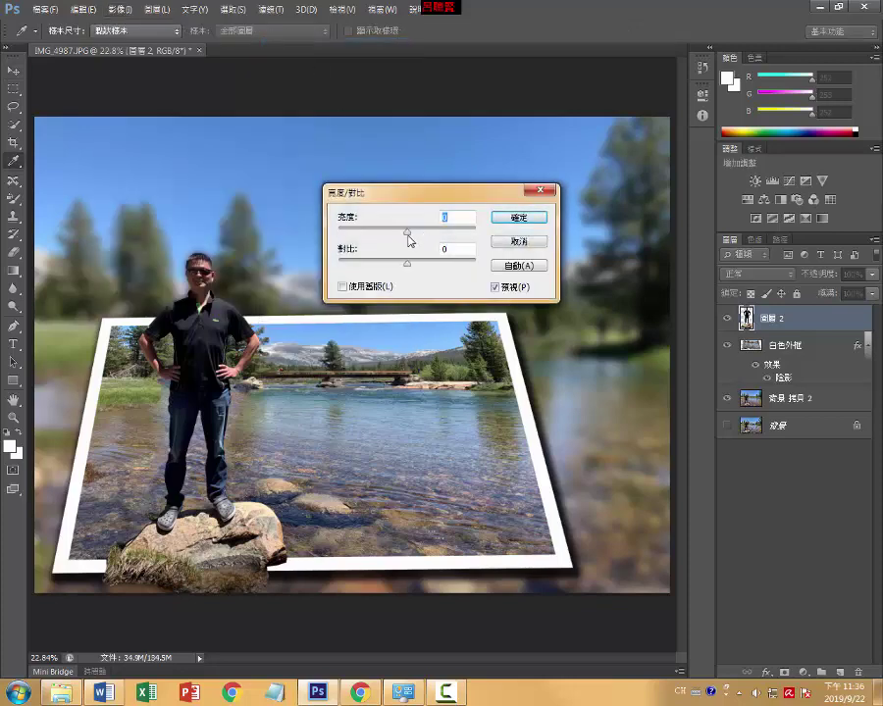
left_click_drag(407, 232, 438, 234)
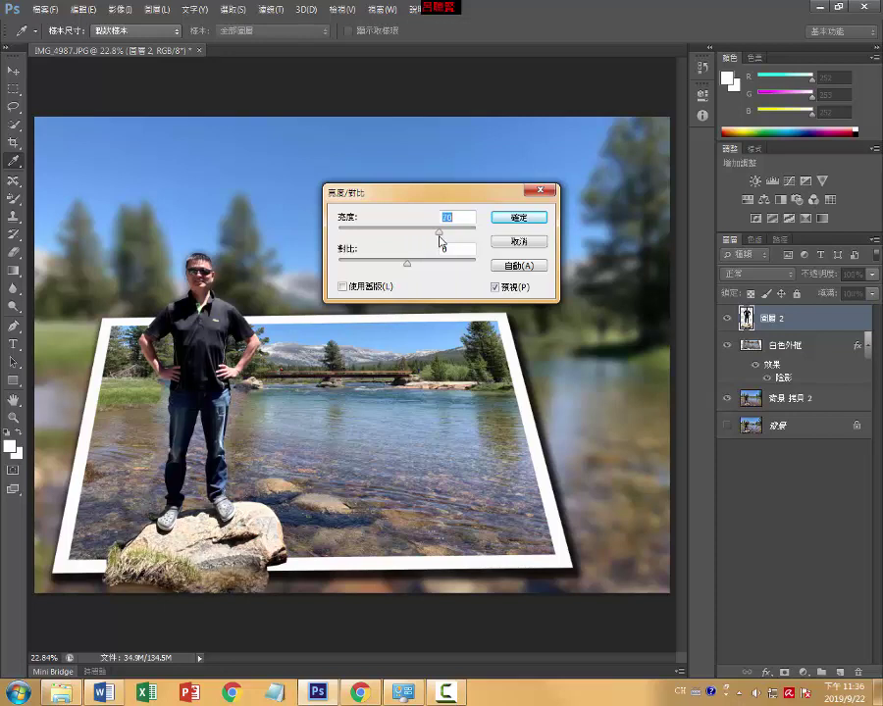
mouse_move(407, 265)
left_mouse_down()
mouse_move(389, 267)
mouse_move(405, 266)
left_mouse_up()
left_click(505, 225)
key("v")
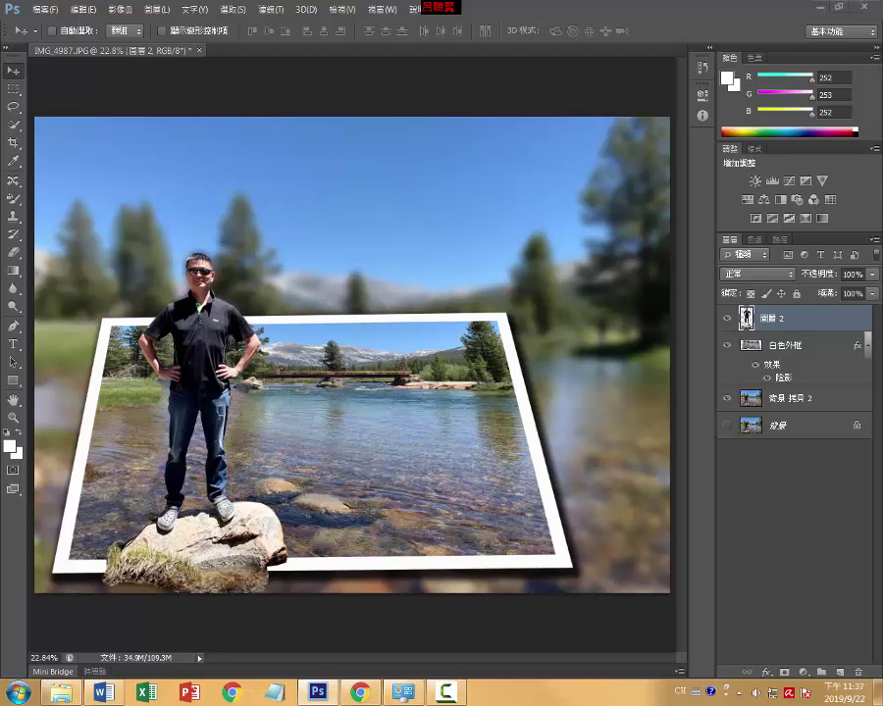
- Bring the Color (24) light-swirl image in as a new layer and enlarge it over the centre
mouse_move(565, 122)
left_mouse_down()
mouse_move(258, 57)
mouse_move(254, 162)
left_mouse_up()
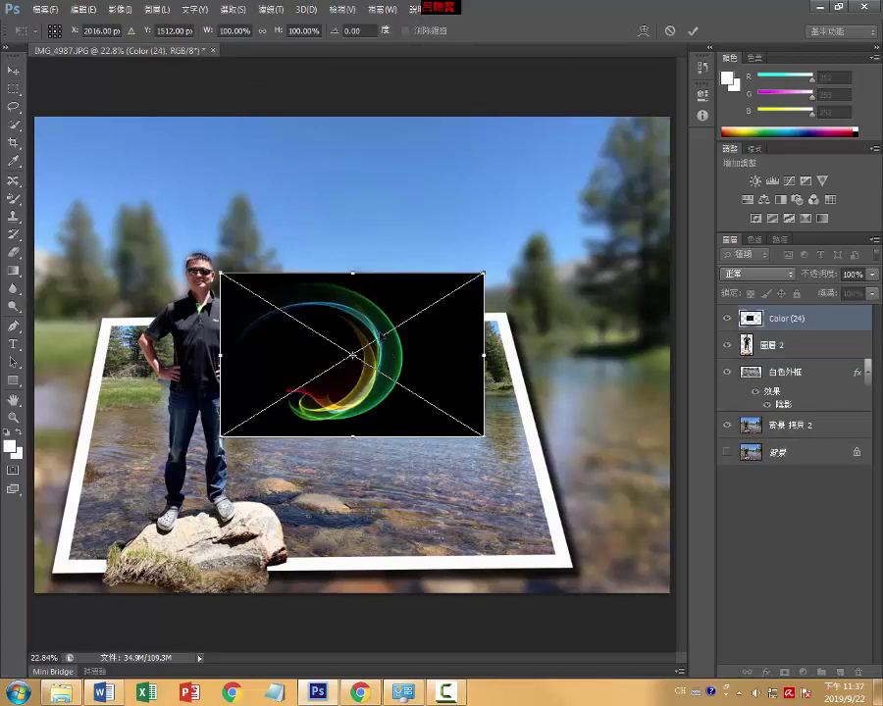
mouse_move(484, 274)
left_mouse_down()
mouse_move(520, 229)
mouse_move(520, 201)
left_mouse_up()
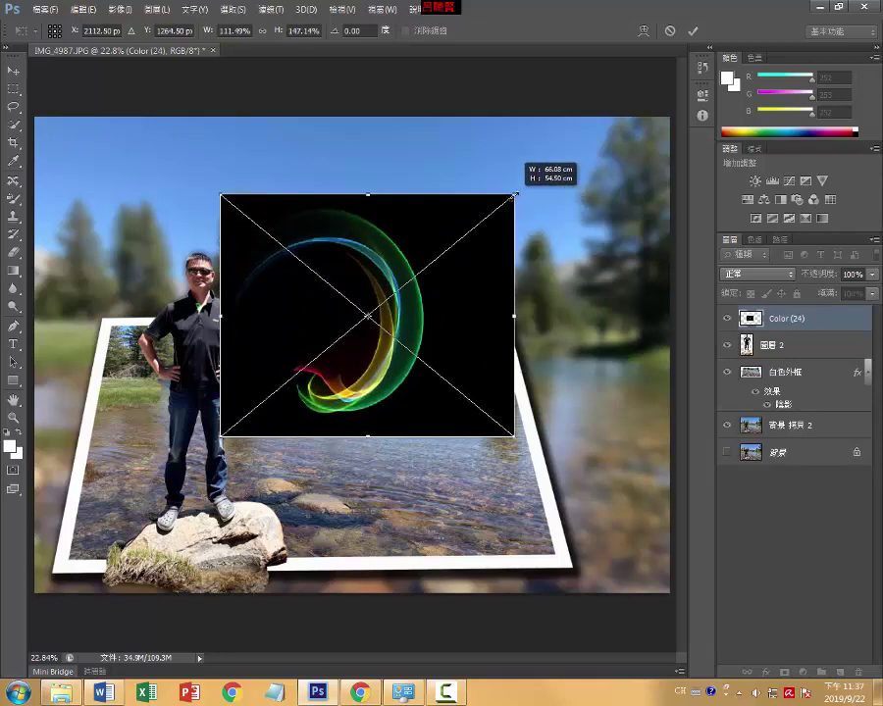
left_click_drag(521, 201, 534, 259)
key("Return")
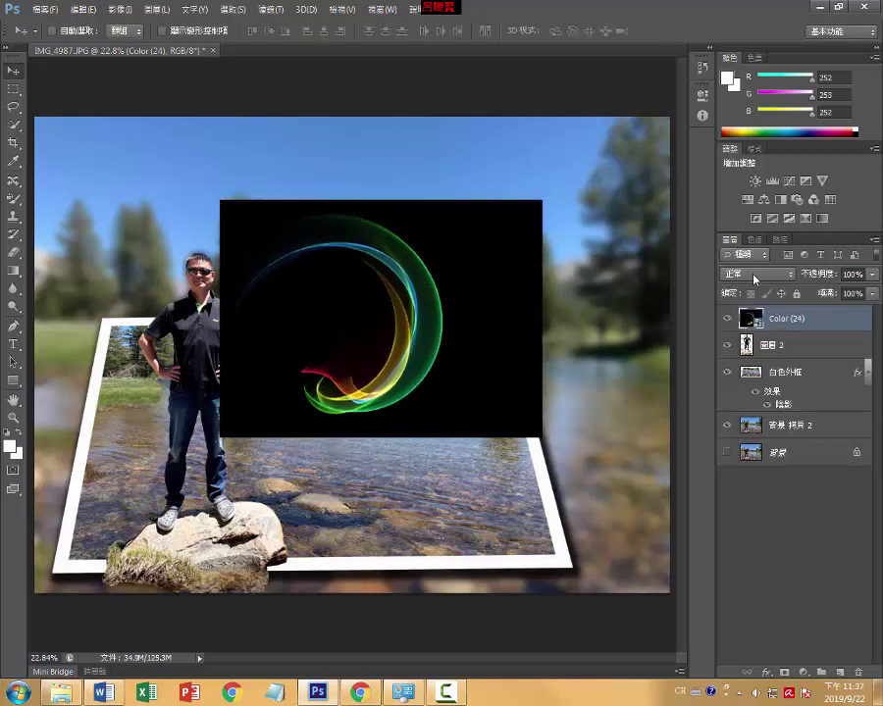
- Try Dissolve and Darken blend modes on the Color (24) swirl layer from the blend list
left_click(753, 276)
left_click(738, 302)
left_click(756, 275)
left_click(735, 321)
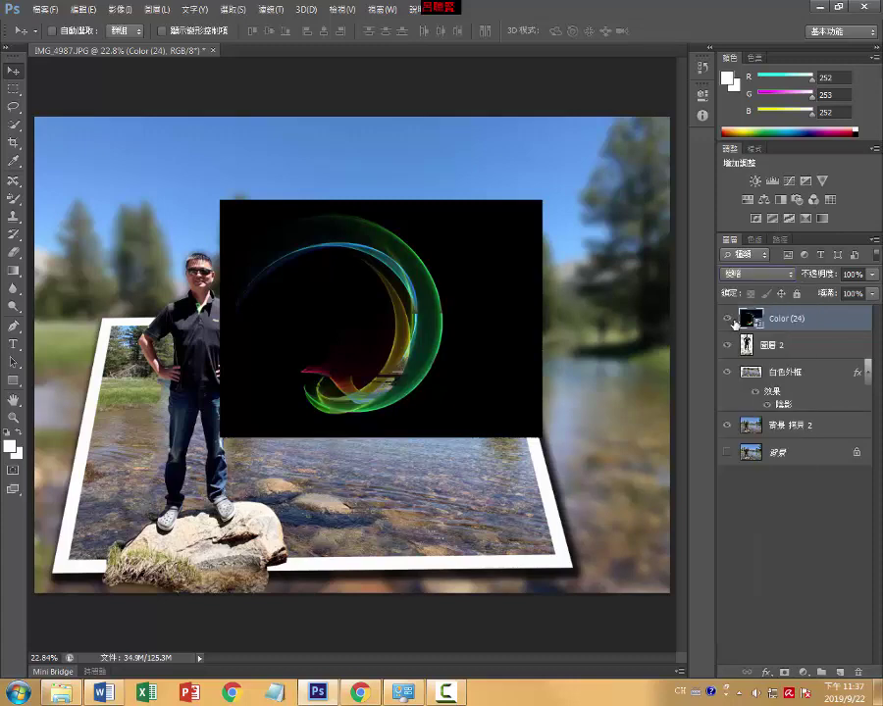
left_click(750, 276)
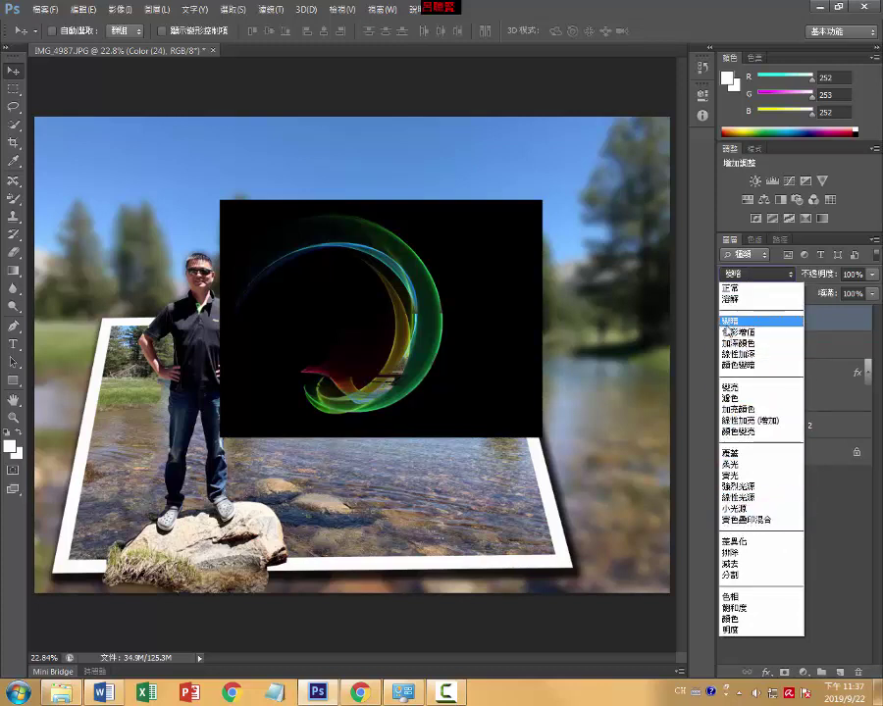
left_click(730, 321)
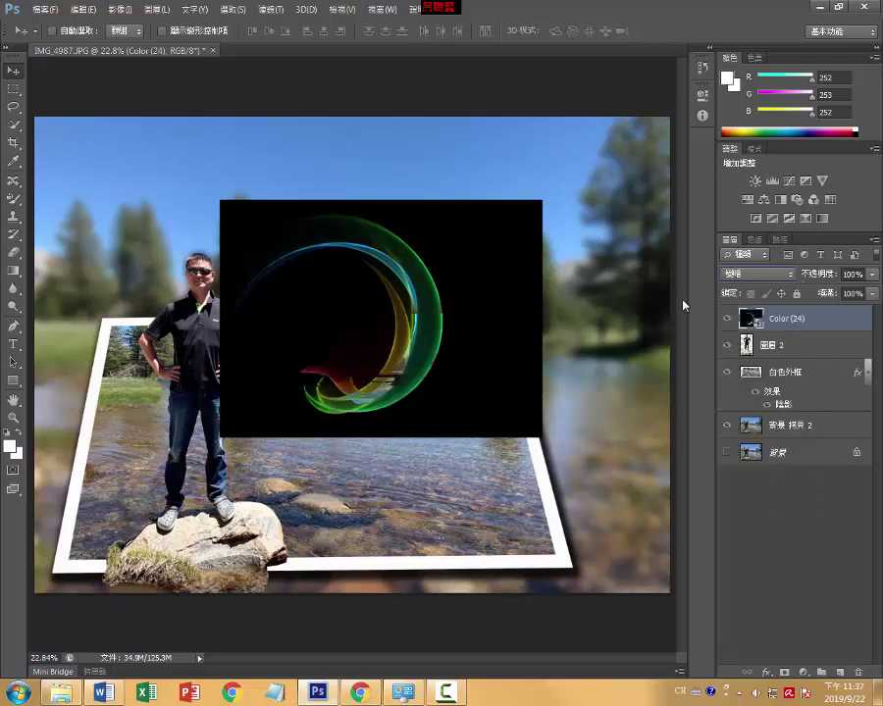
- Cycle blend modes with shortcuts and settle the swirl layer on Screen (濾色)
key("shift+alt+g")
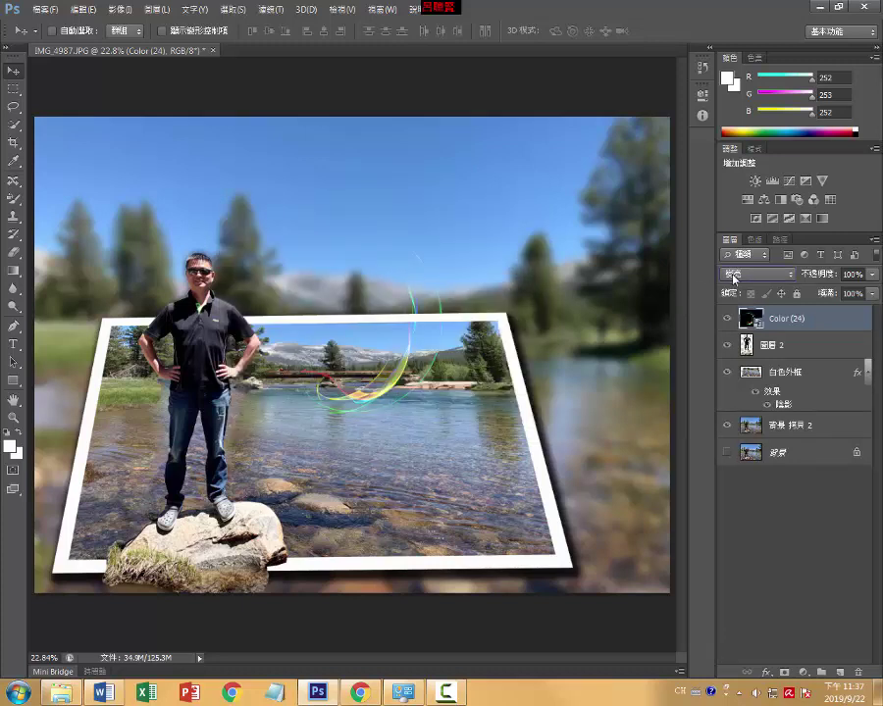
key("shift+alt+s")
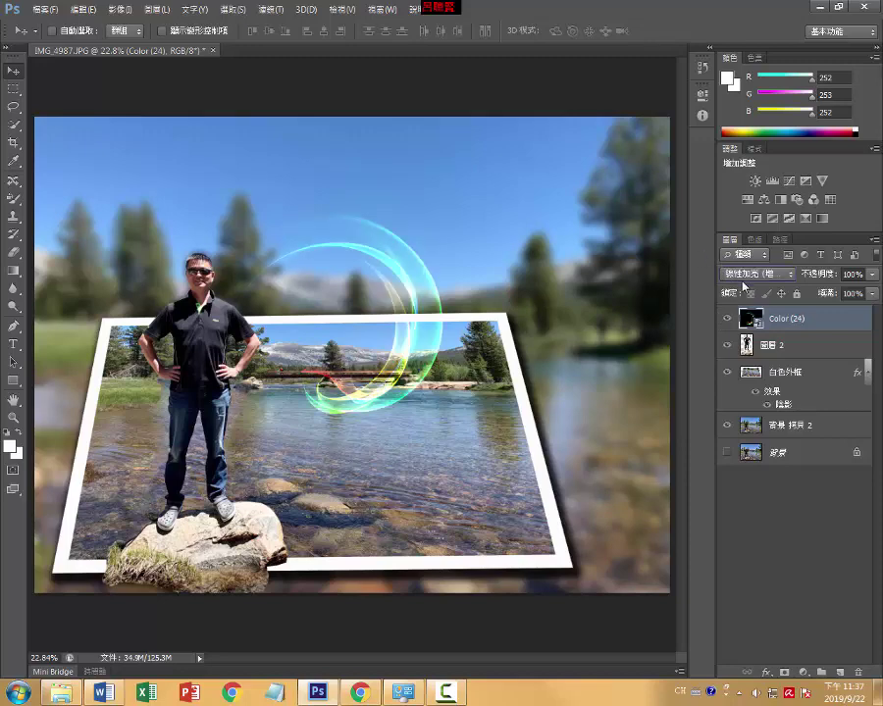
key("shift+alt+b")
key("shift+alt+o")
key("shift+alt+f")
key("shift+alt+z")
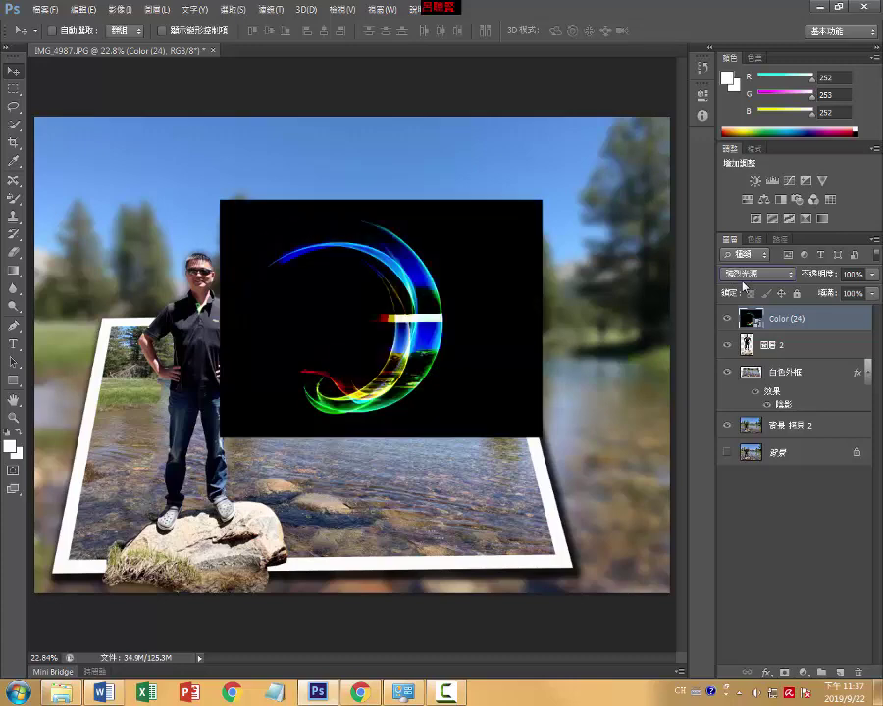
key("shift+plus")
key("shift+plus")
key("shift+plus")
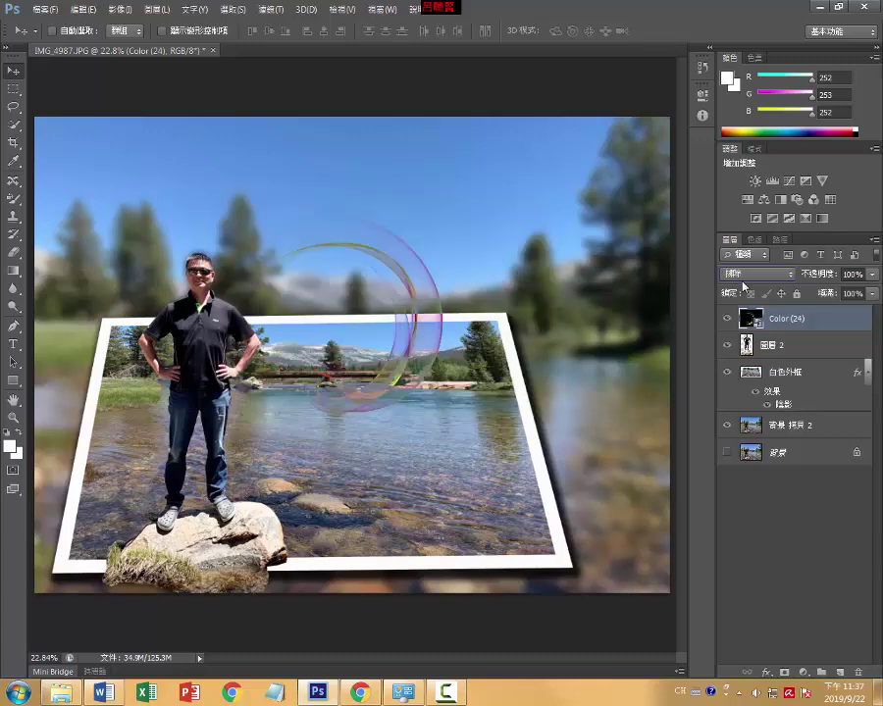
key("shift+plus")
key("shift+plus")
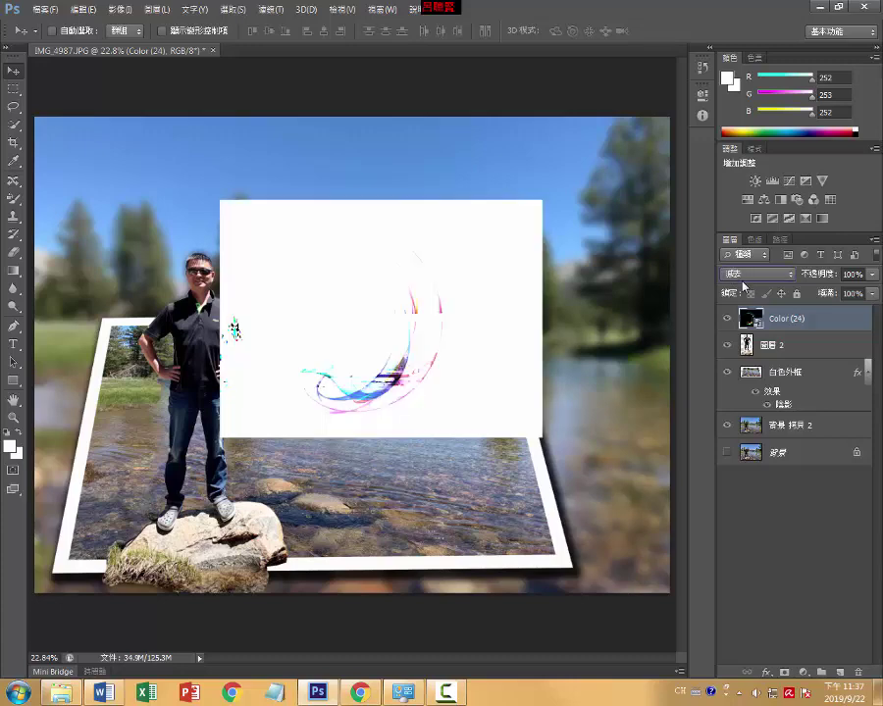
key("shift+plus")
key("shift+plus")
key("shift+plus")
key("shift+plus")
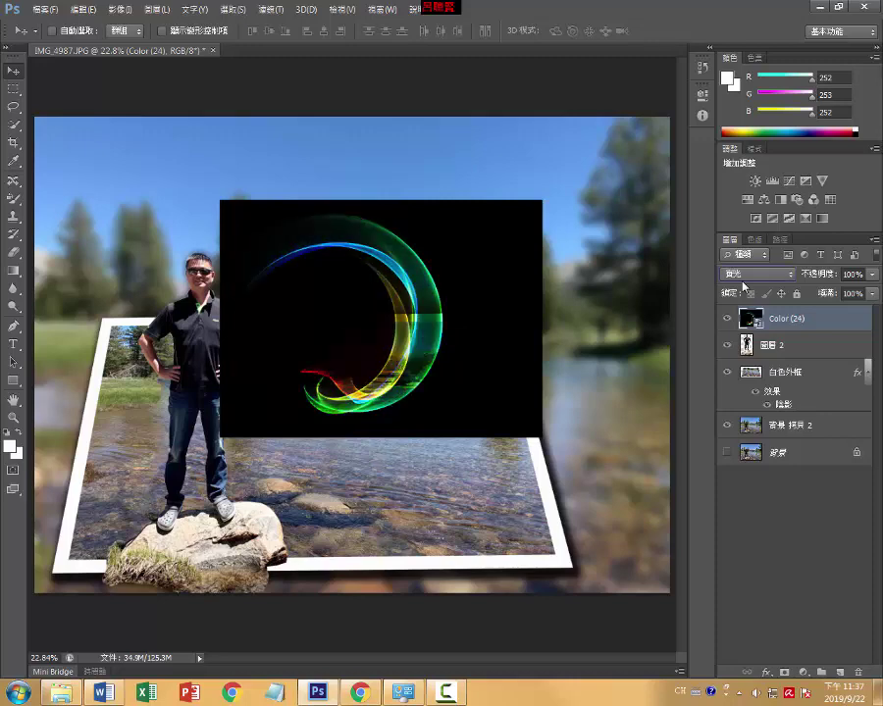
key("shift+plus")
key("shift+plus")
key("shift+plus")
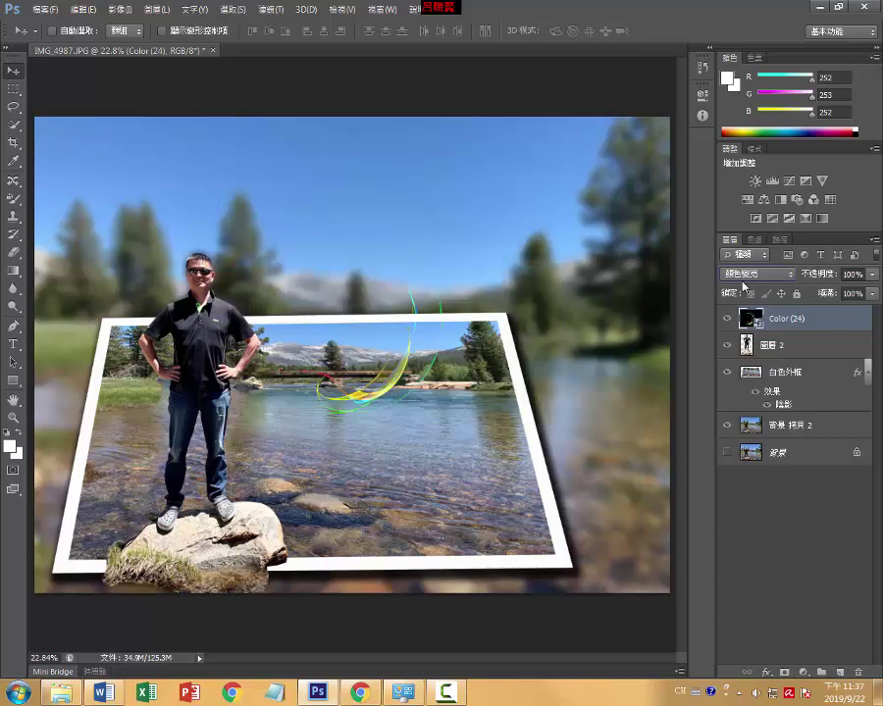
key("shift+plus")
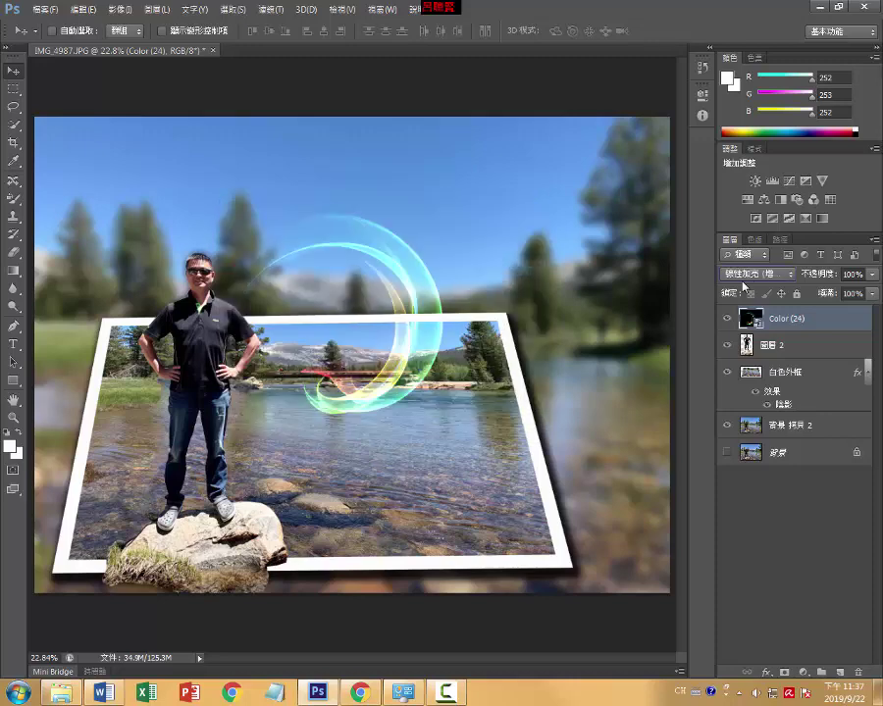
key("shift+minus")
key("shift+minus")
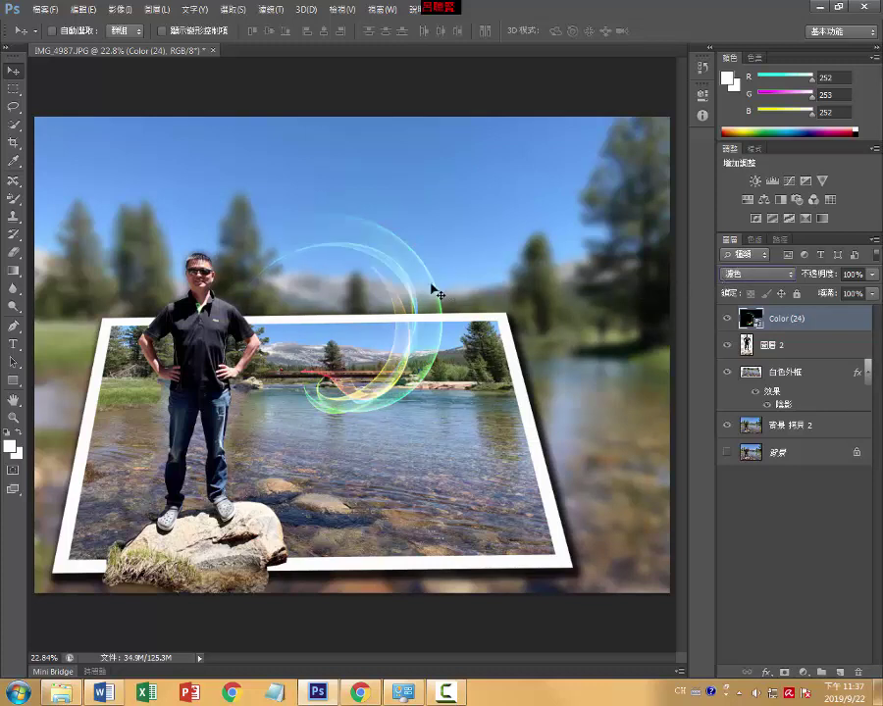
key("ctrl+t")
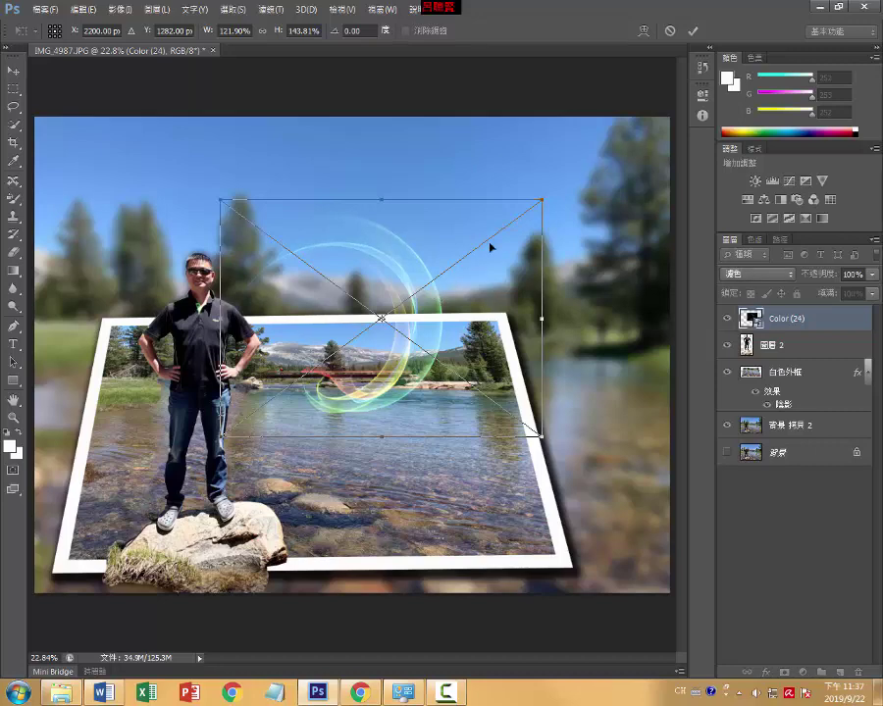
- Rotate the rings about −64°, stretch them over the man's head, and add the Color (48) flare
left_click_drag(554, 191, 351, 158)
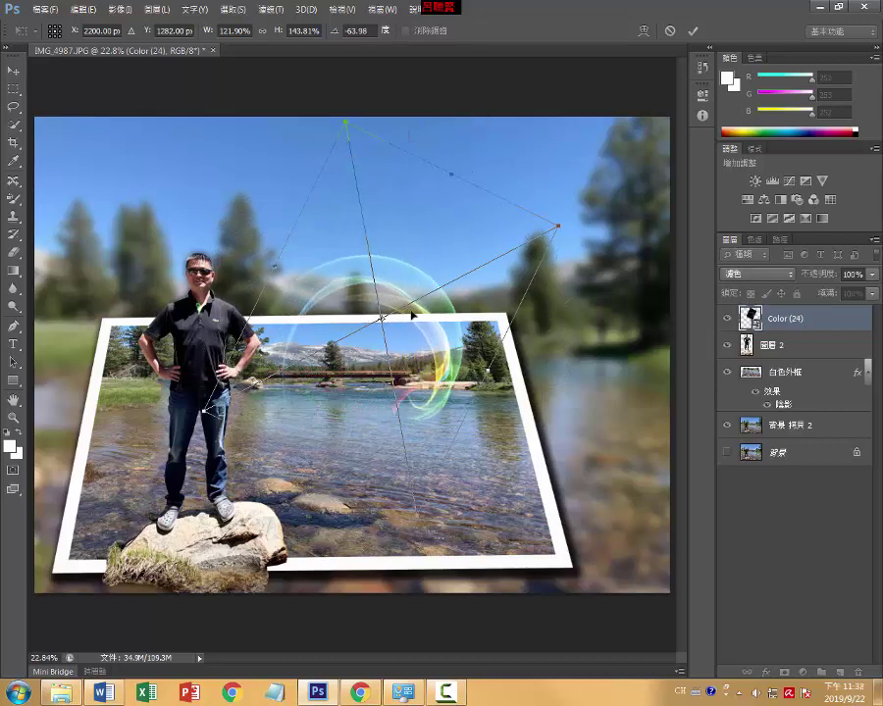
mouse_move(397, 311)
left_mouse_down()
mouse_move(254, 247)
mouse_move(254, 202)
left_mouse_up()
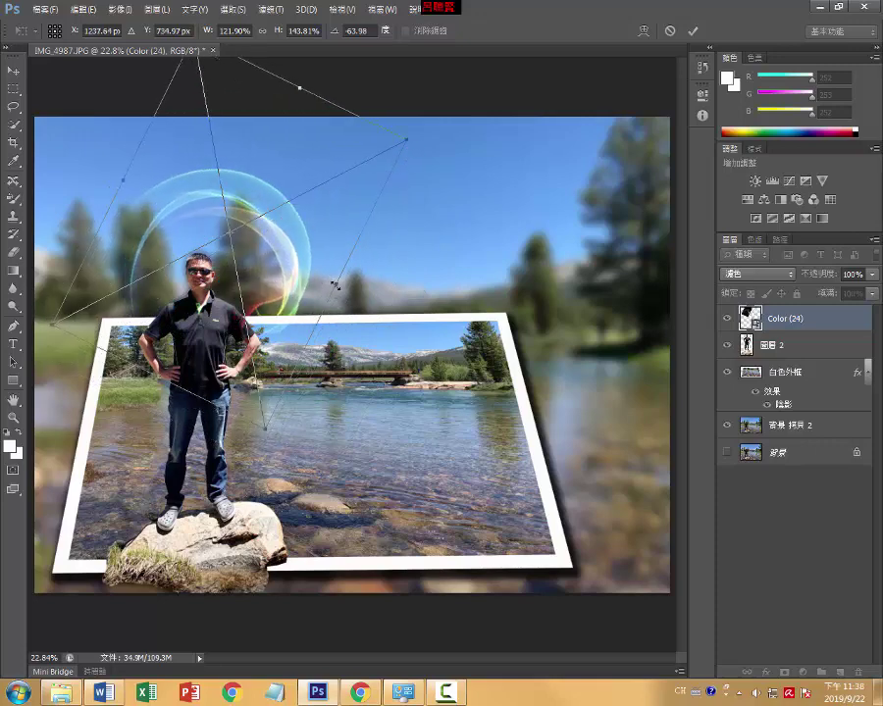
mouse_move(337, 286)
left_mouse_down()
mouse_move(365, 297)
mouse_move(300, 253)
left_mouse_up()
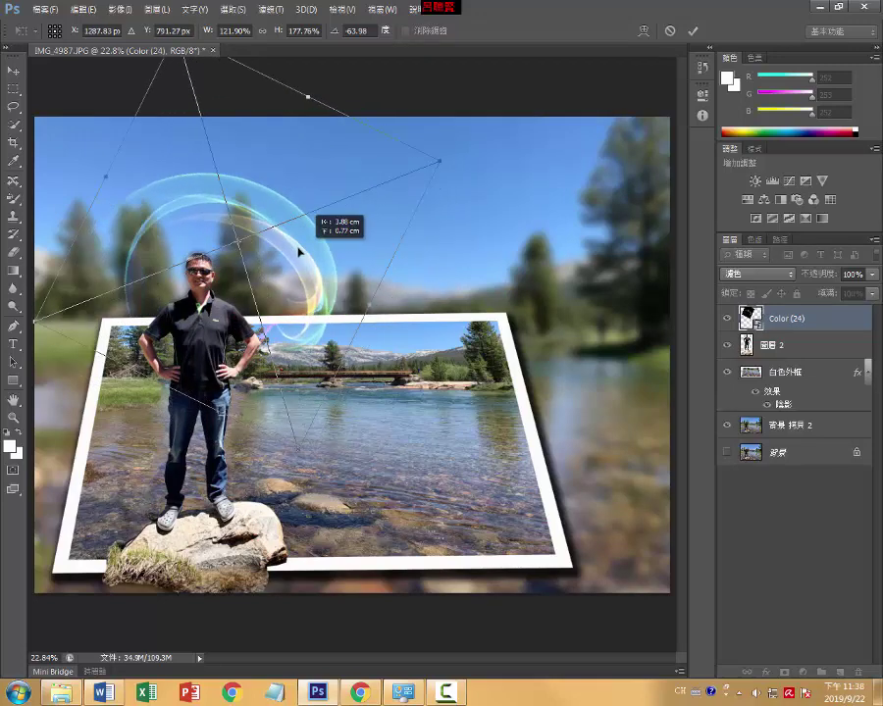
key("Return")
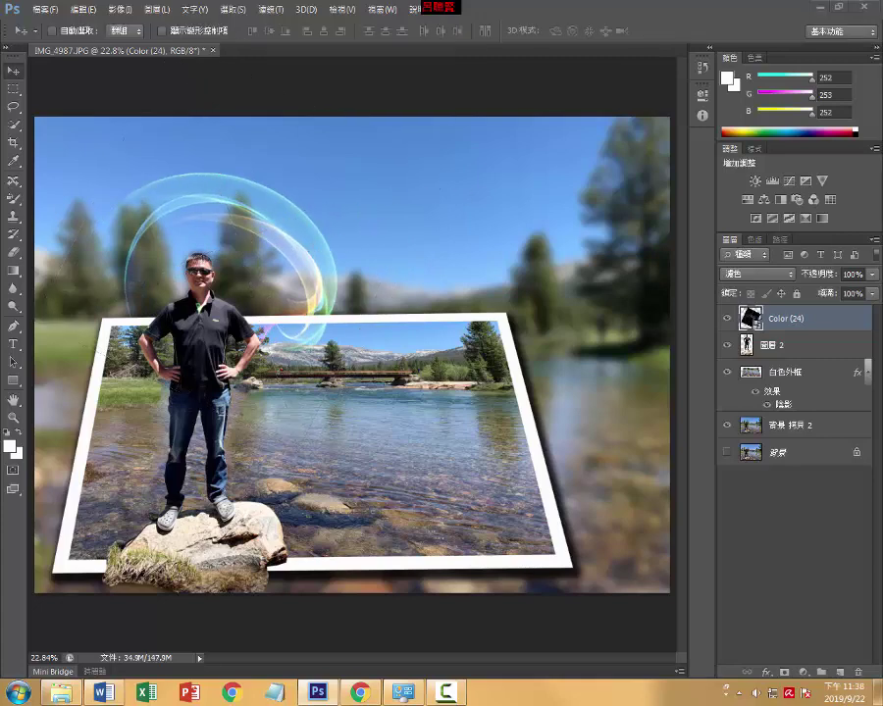
left_click_drag(524, 299, 452, 297)
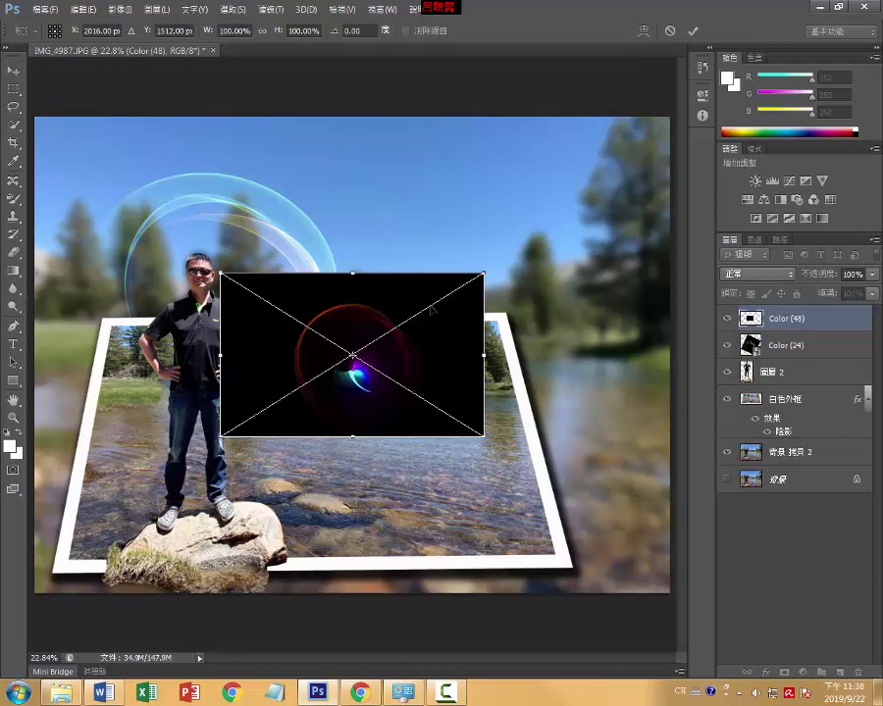
- Commit the Color (48) flare placement and set its blend mode to Screen
left_click(757, 274)
left_click(444, 335)
left_click(692, 30)
left_click(760, 277)
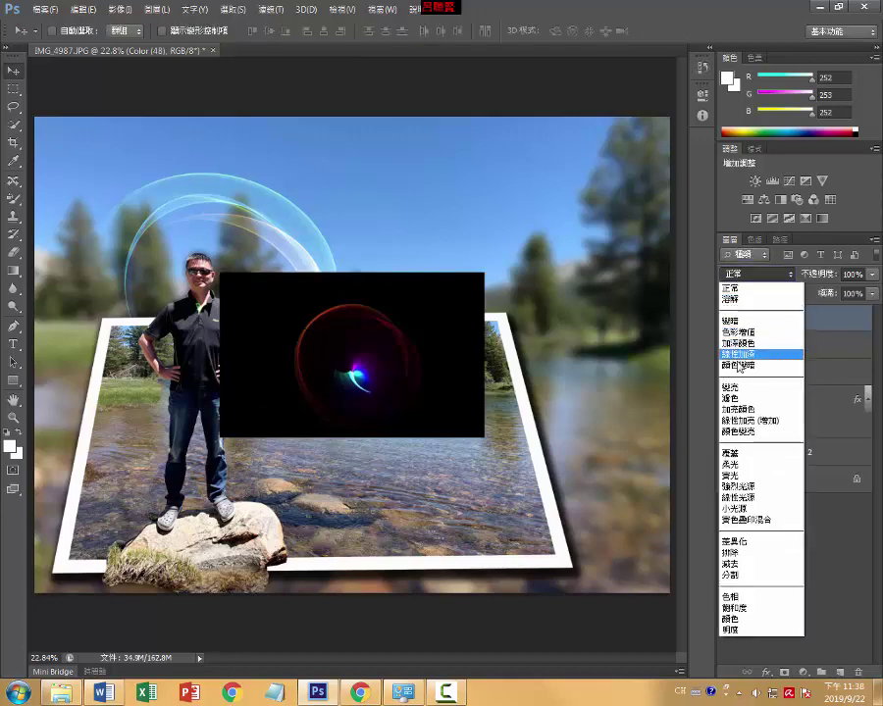
left_click(730, 400)
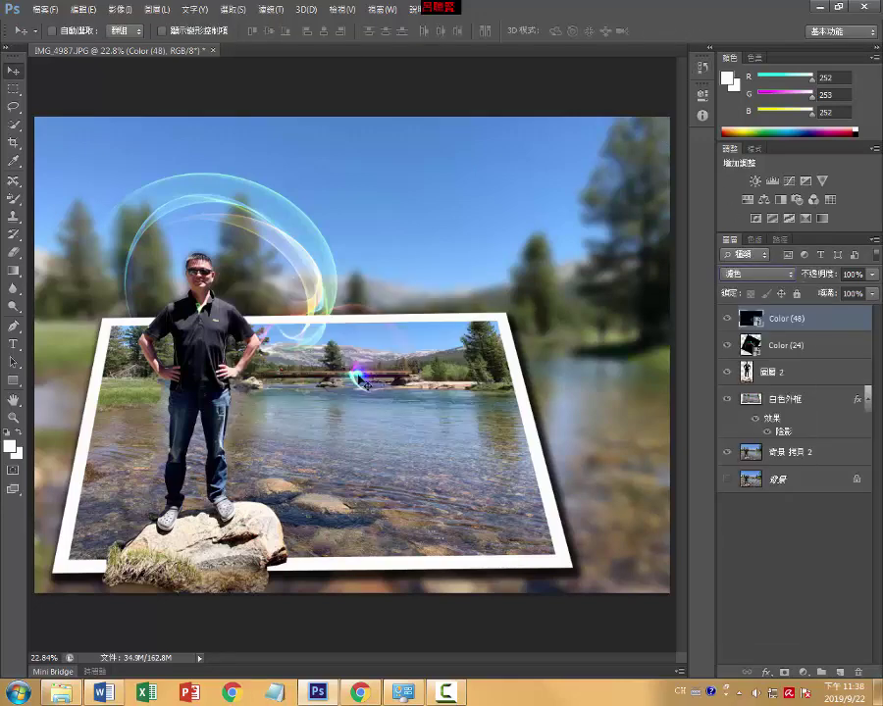
- Move the flare to the frame's bottom-right corner and bring in the sky-828648_1920 image
mouse_move(361, 379)
left_mouse_down()
mouse_move(540, 542)
mouse_move(562, 391)
left_mouse_up()
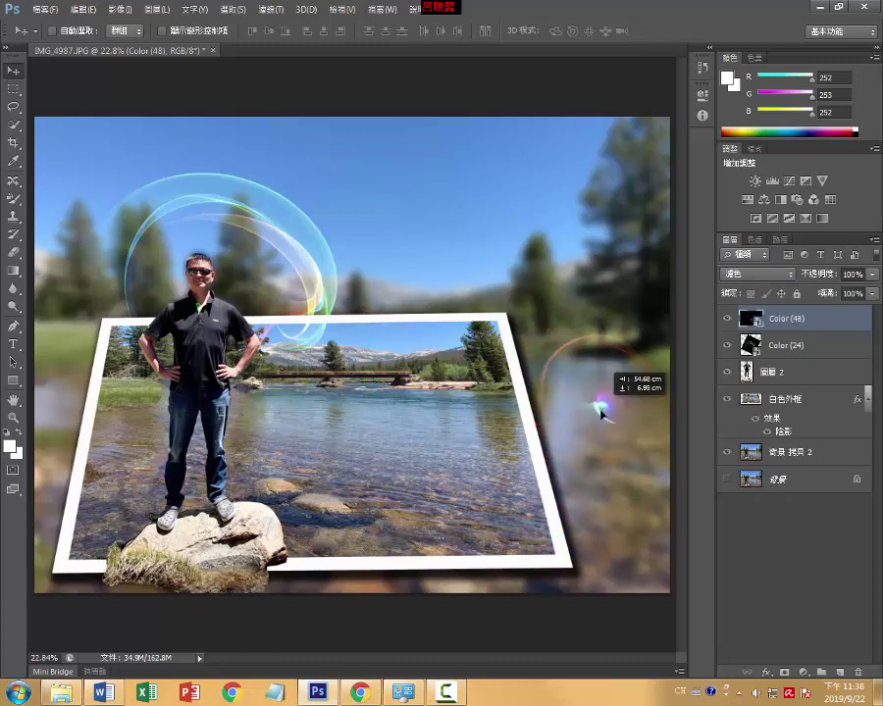
mouse_move(562, 391)
left_mouse_down()
mouse_move(527, 400)
mouse_move(524, 524)
mouse_move(530, 520)
left_mouse_up()
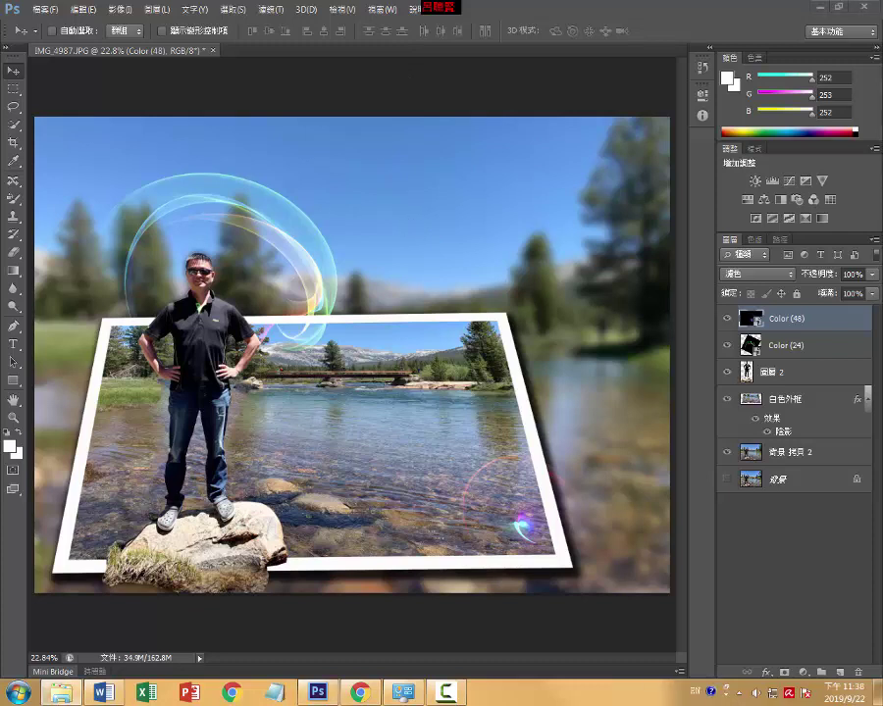
left_click_drag(388, 237, 375, 227)
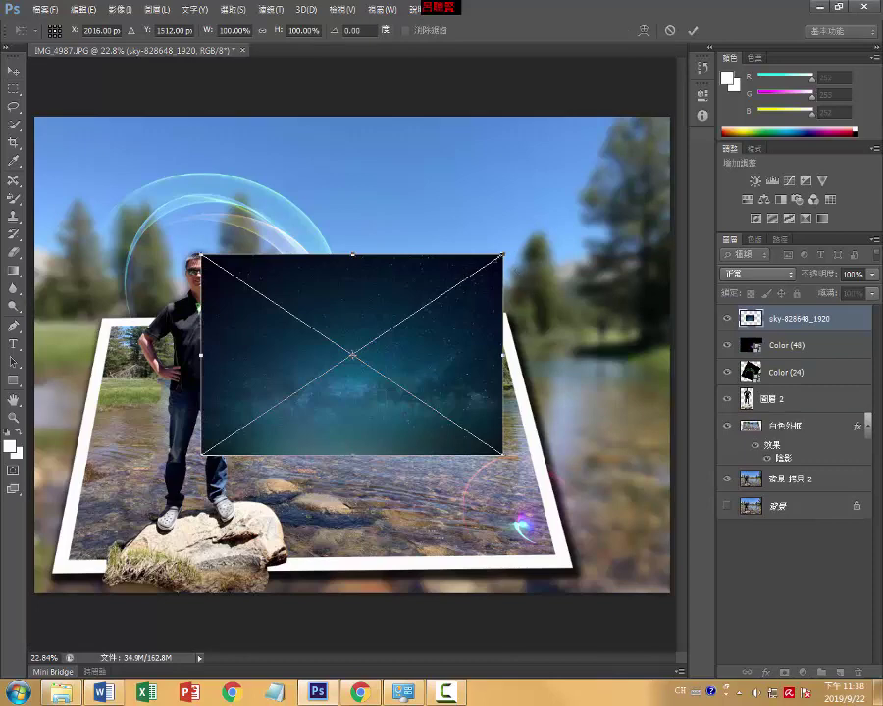
- Scale the starry sky to cover the canvas and move its layer beneath 白色外框
mouse_move(504, 255)
left_mouse_down()
mouse_move(570, 175)
mouse_move(669, 117)
left_mouse_up()
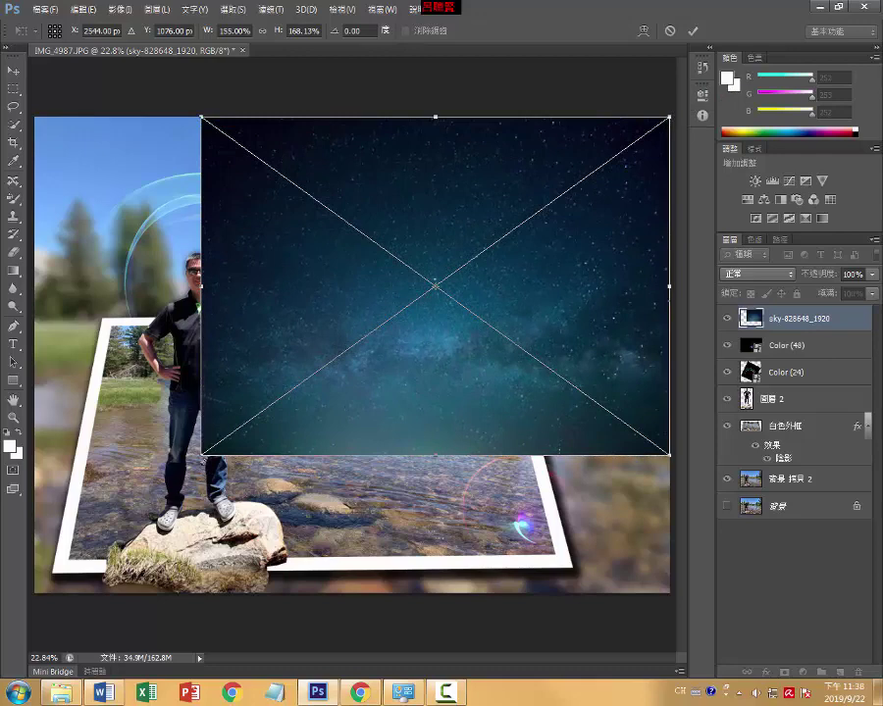
mouse_move(201, 456)
left_mouse_down()
mouse_move(195, 447)
mouse_move(53, 545)
mouse_move(36, 593)
left_mouse_up()
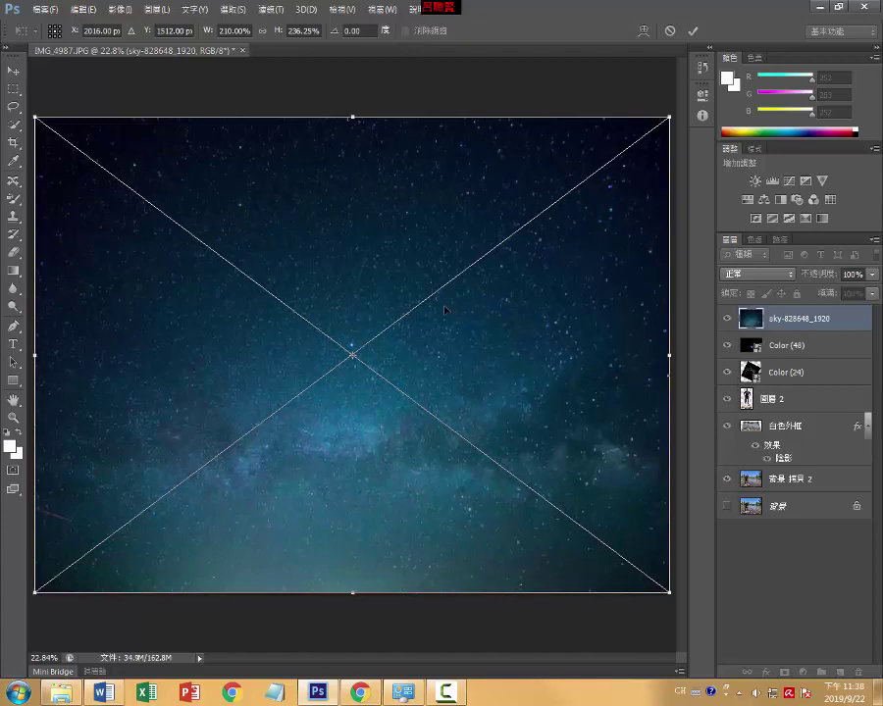
left_click(692, 30)
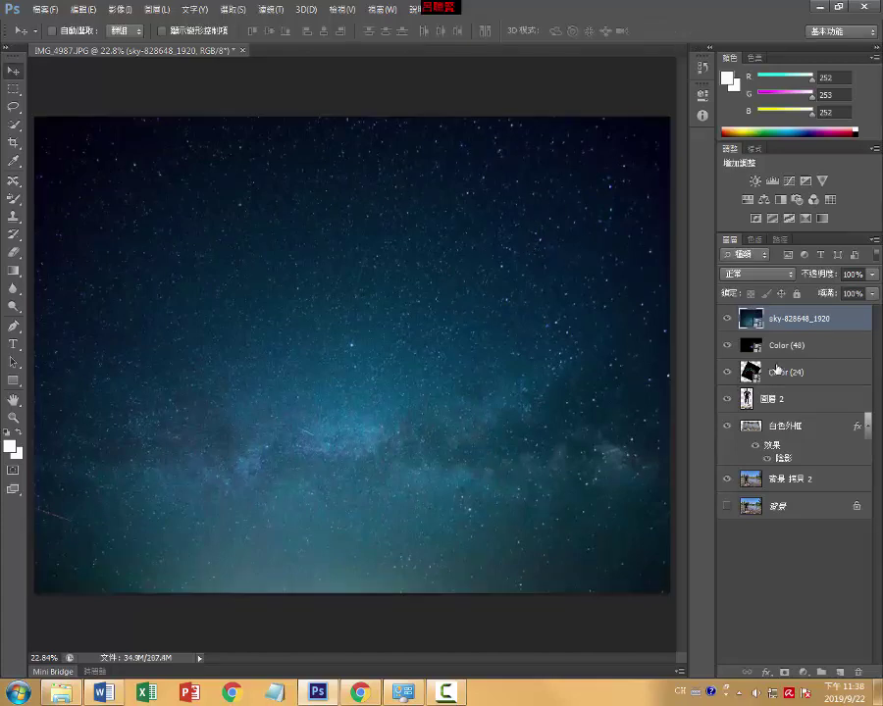
left_click_drag(785, 318, 775, 456)
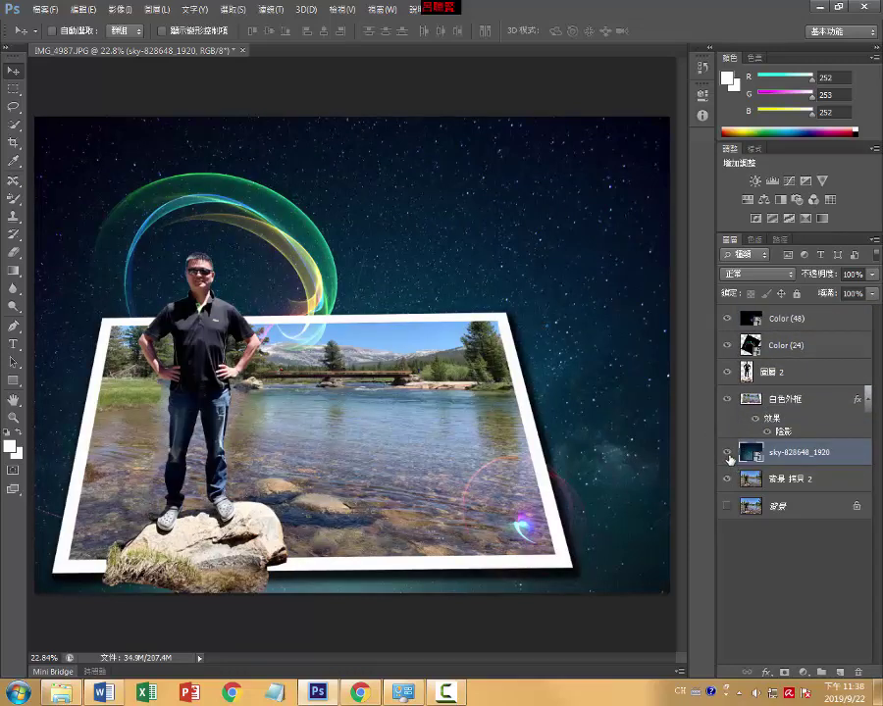
left_click(728, 453)
left_click(728, 453)
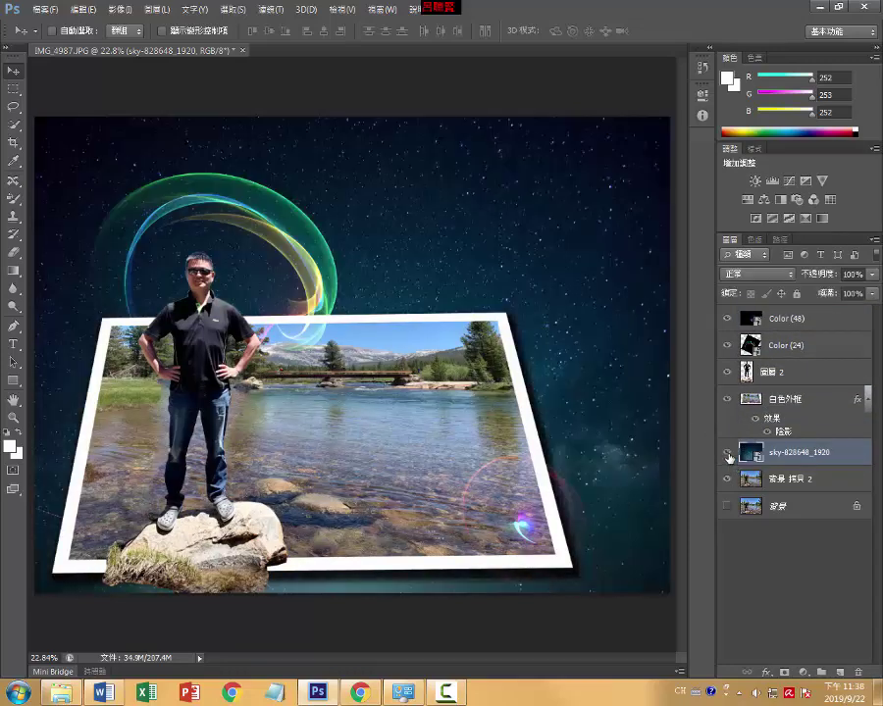